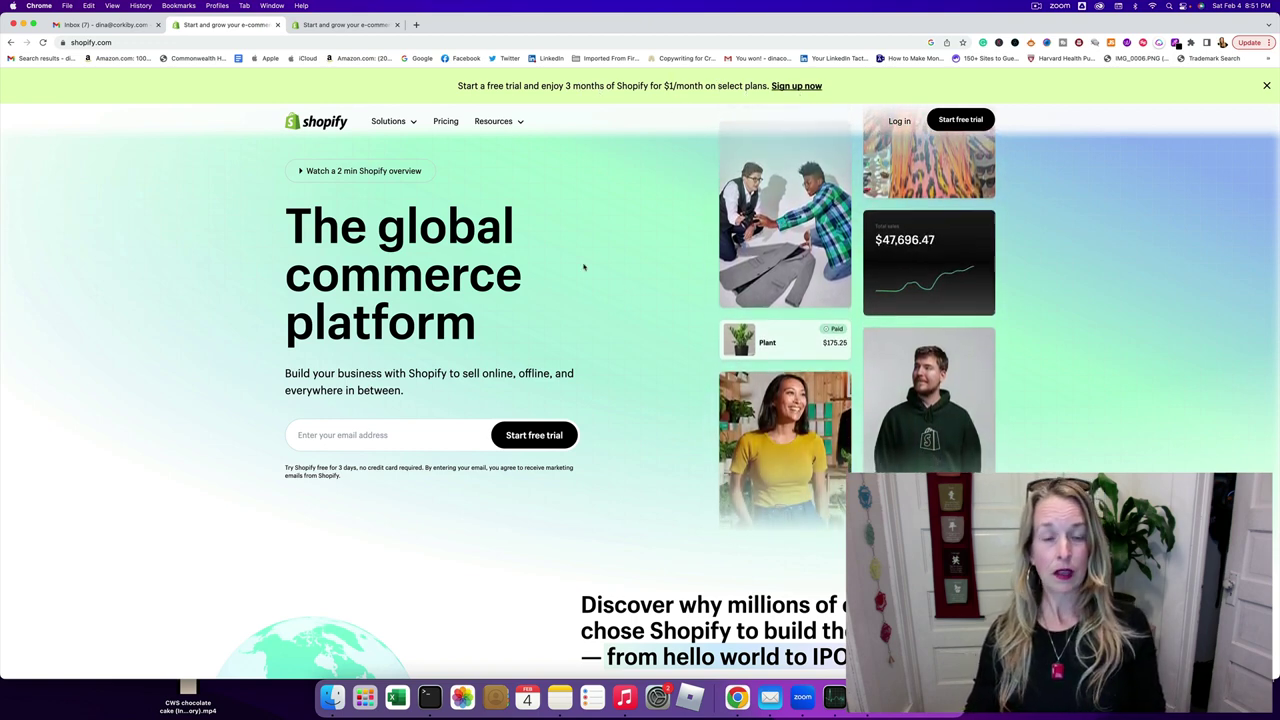
- Scroll down the Shopify homepage to look over its content
scroll(620, 296, "down", 1)
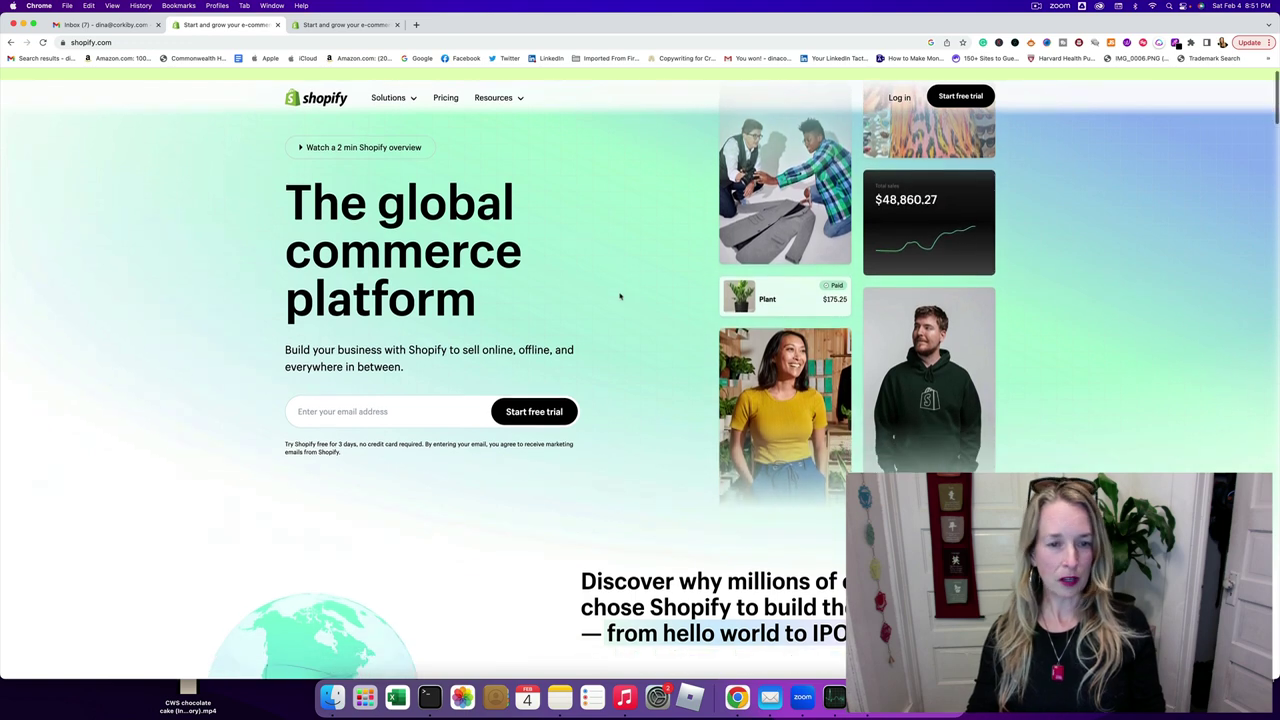
- Go to the pricing page and switch to monthly billing: Basic $39, Shopify $105, Advanced $399
left_click(447, 102)
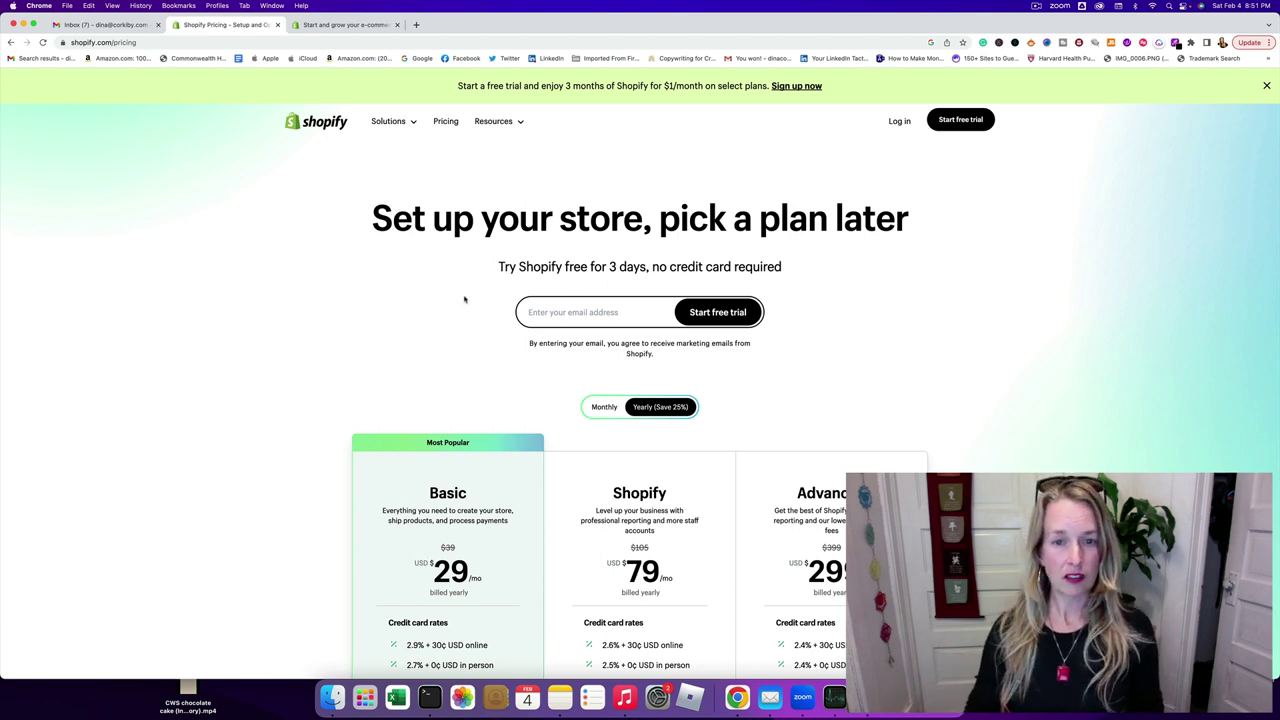
scroll(466, 297, "down", 5)
scroll(466, 297, "down", 2)
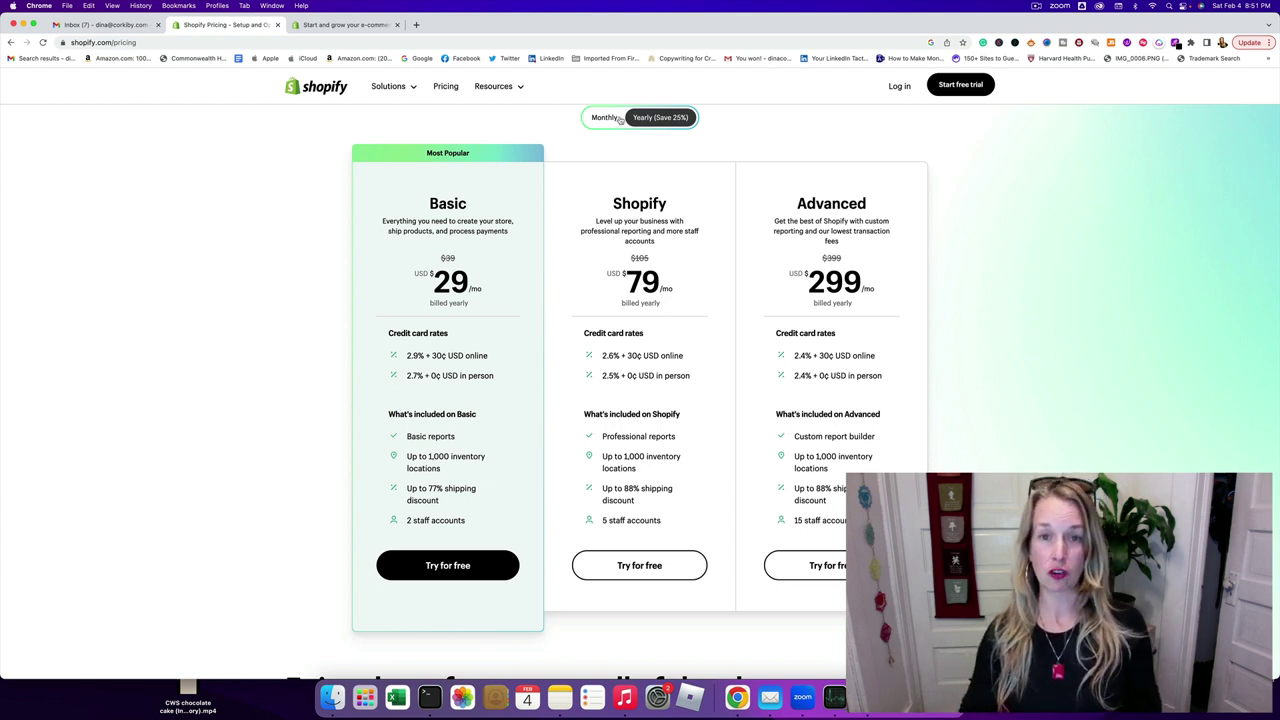
left_click(619, 118)
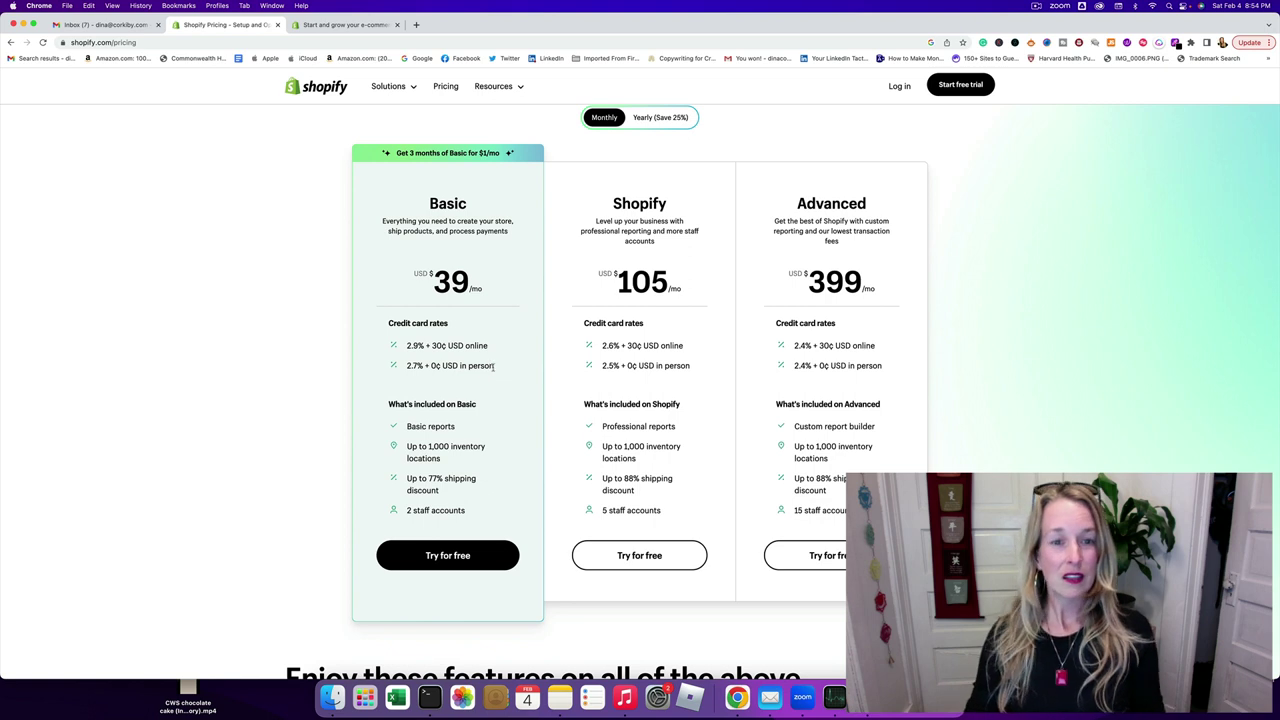
scroll(528, 400, "down", 5)
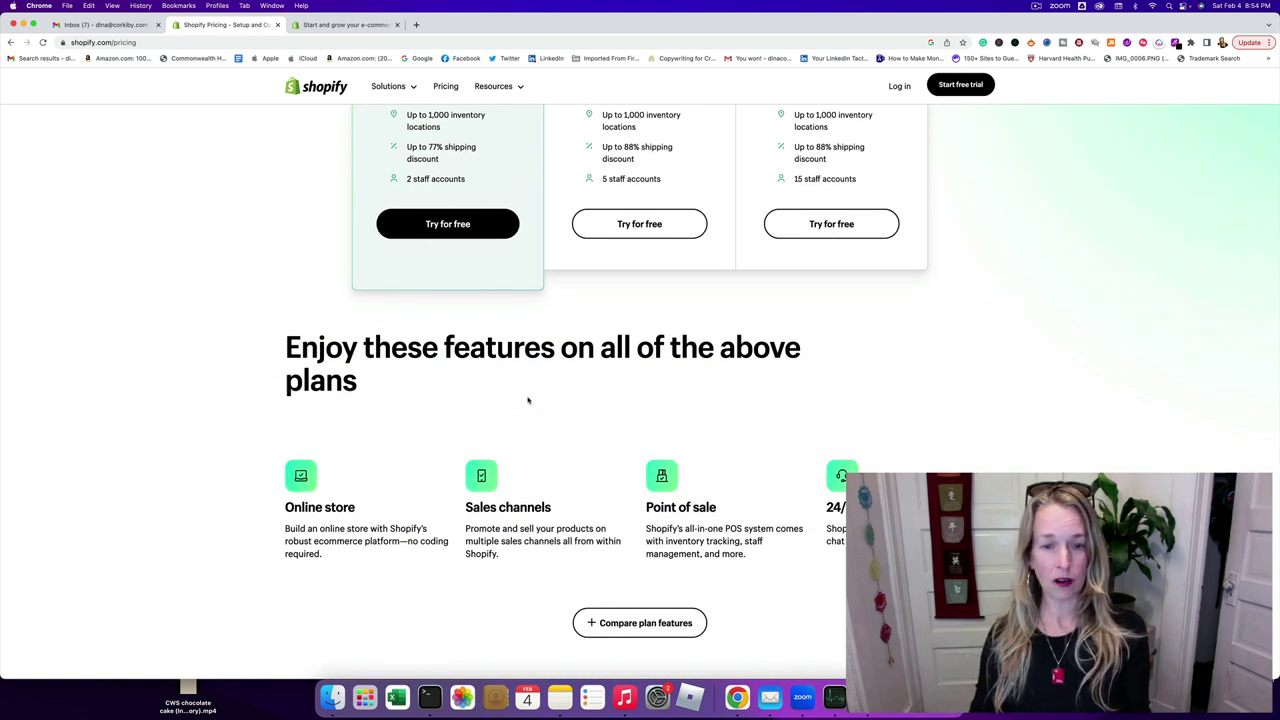
scroll(528, 400, "down", 1)
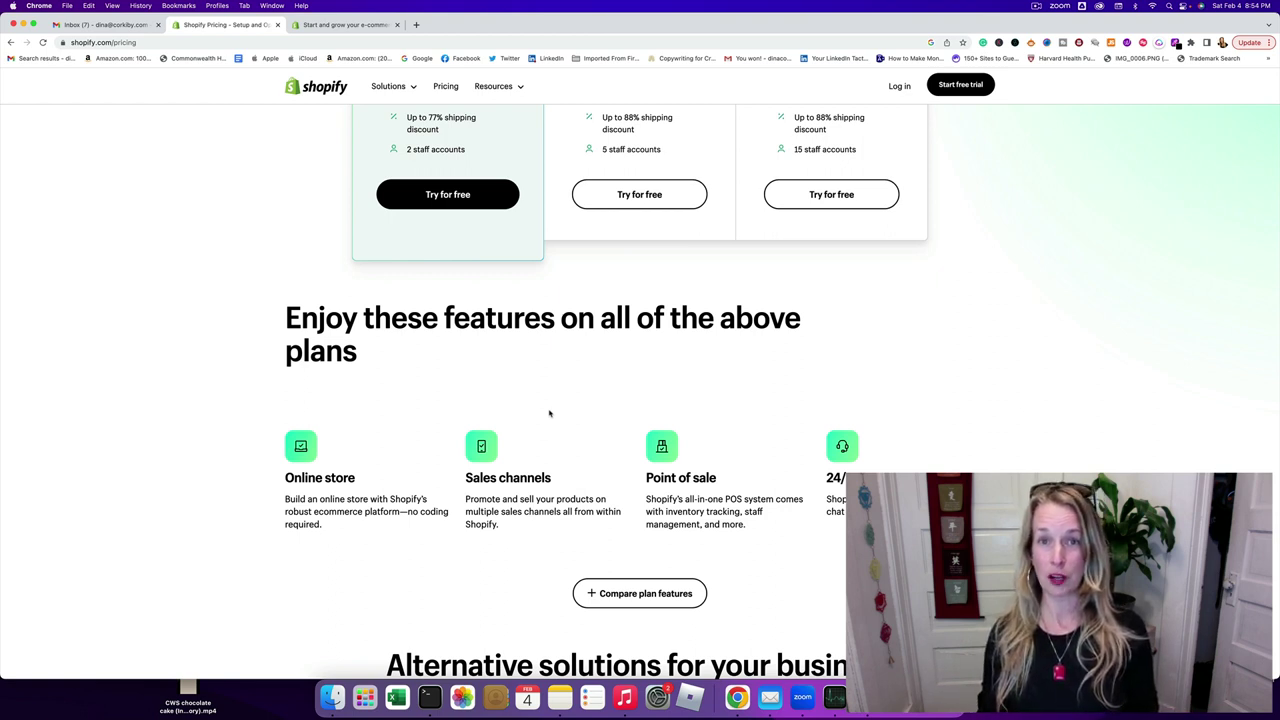
scroll(549, 413, "down", 5)
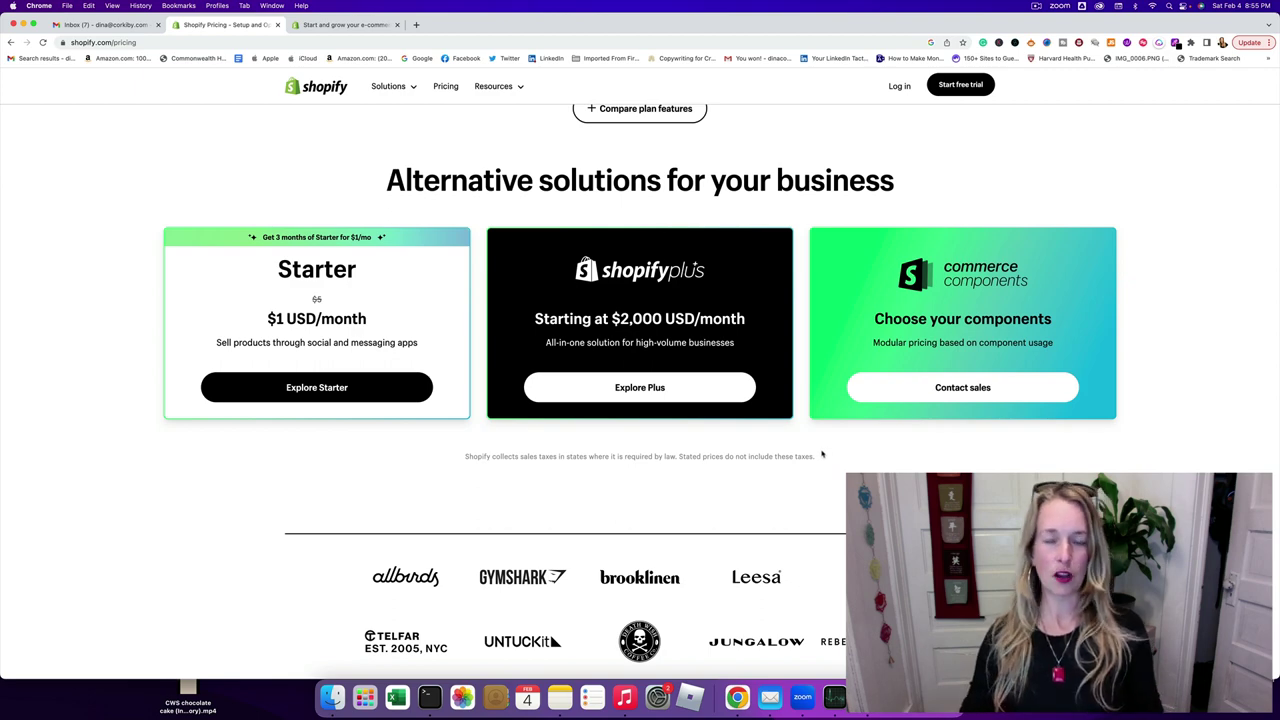
scroll(788, 506, "down", 5)
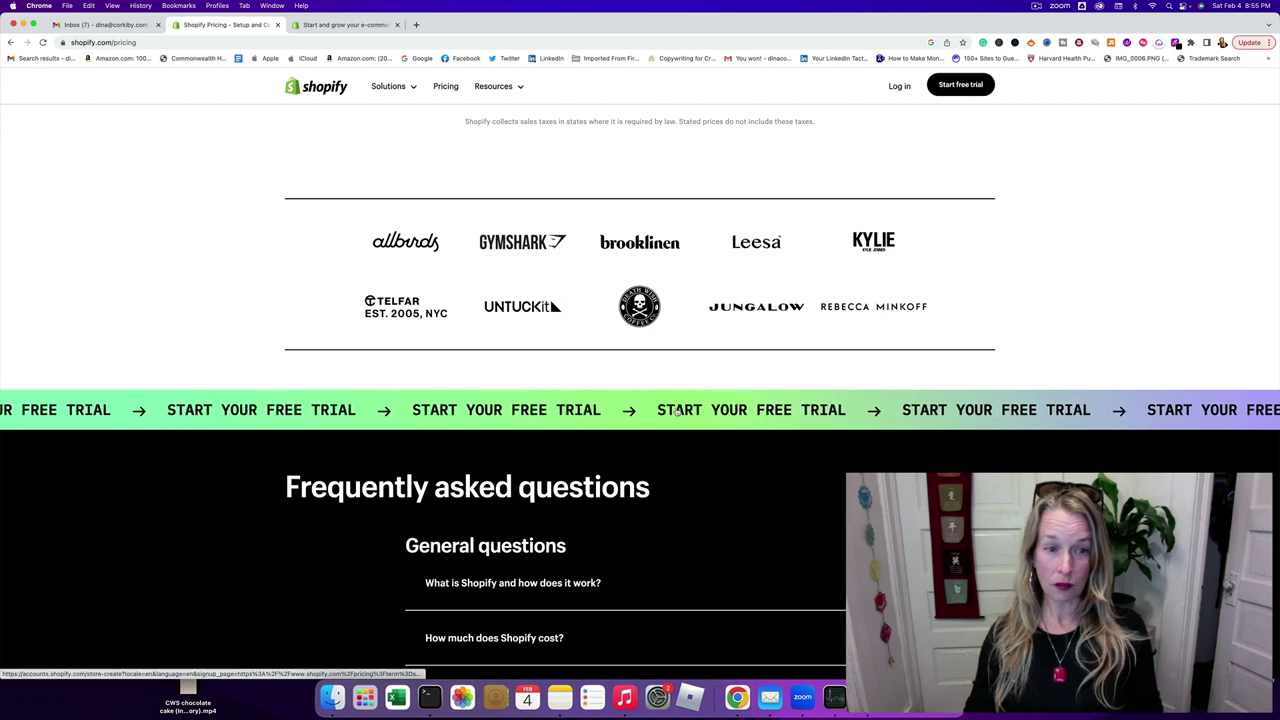
scroll(675, 418, "up", 8)
scroll(675, 418, "up", 10)
scroll(438, 338, "down", 4)
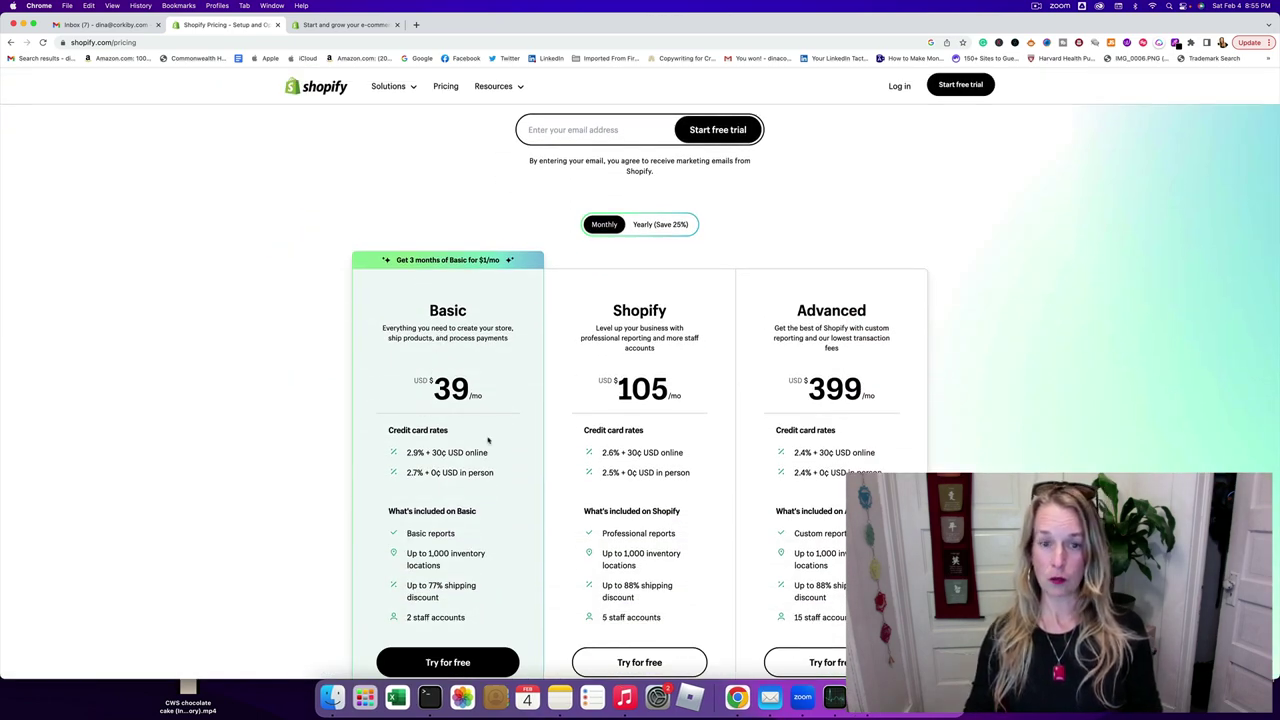
scroll(490, 445, "down", 3)
left_click_drag(452, 521, 453, 521)
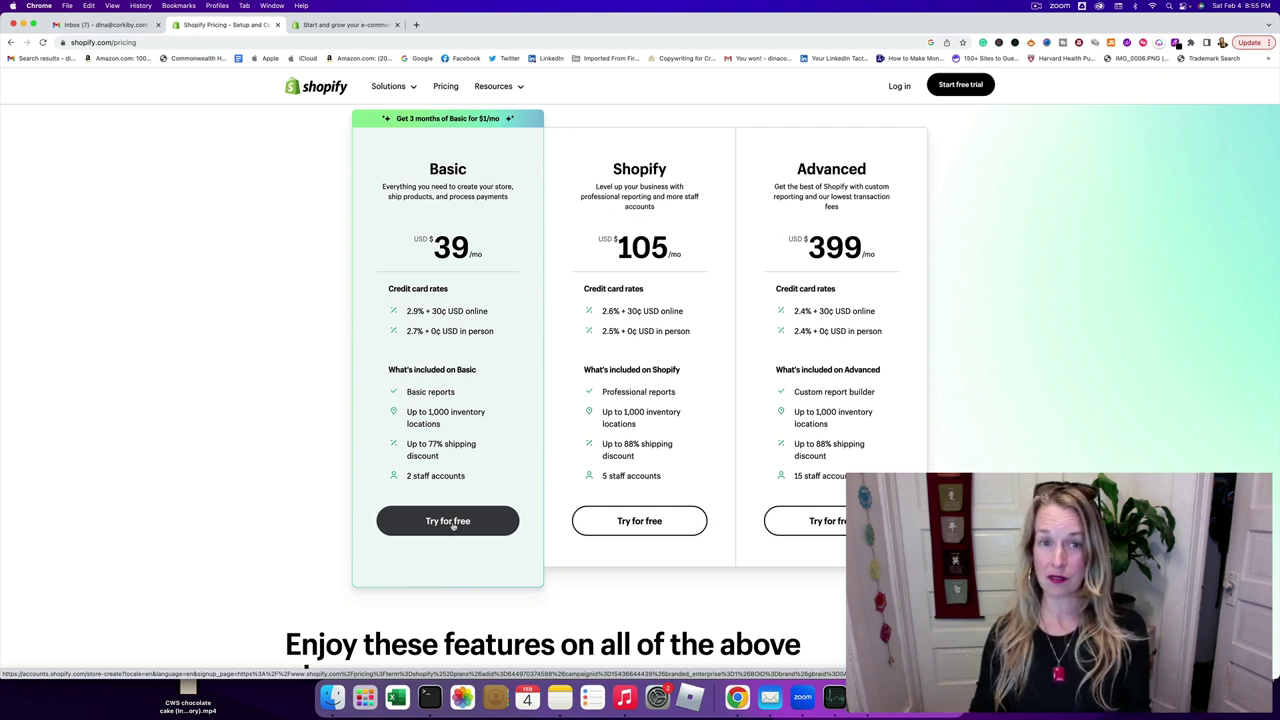
- Start the Basic plan free trial and wait for the store-creation questionnaire
left_click(452, 524)
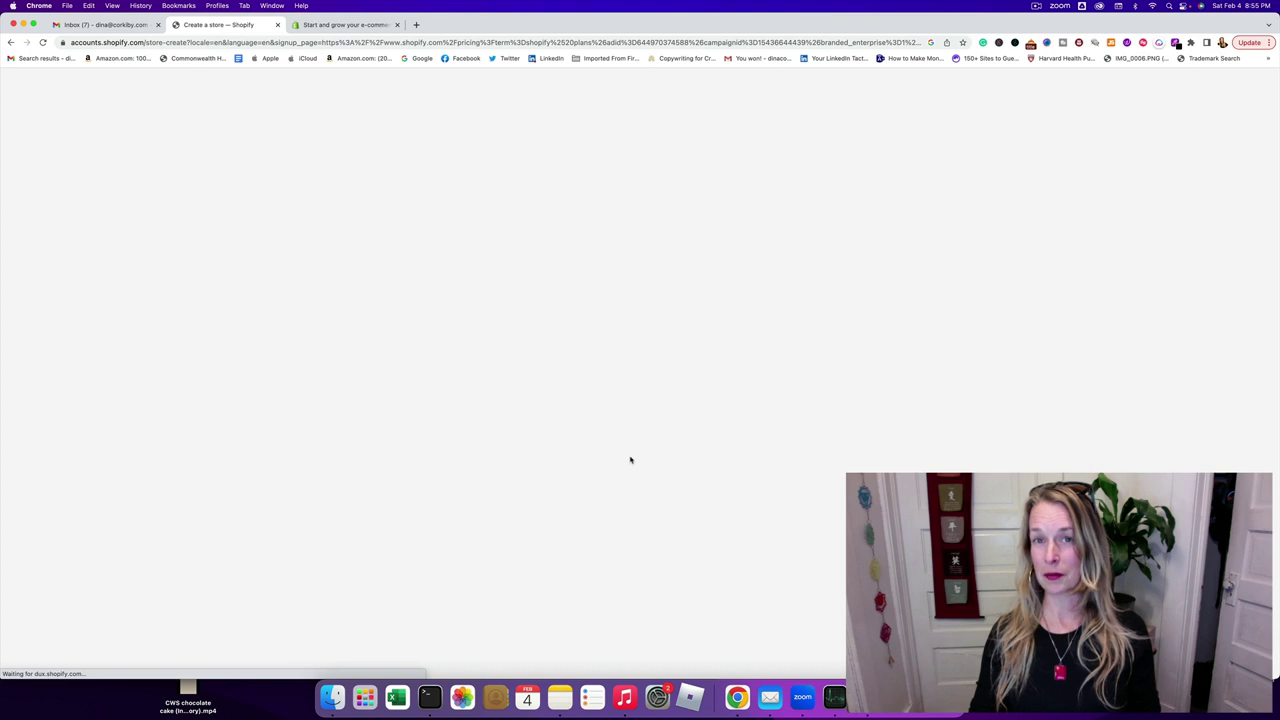
left_click(1037, 6)
left_click(1043, 42)
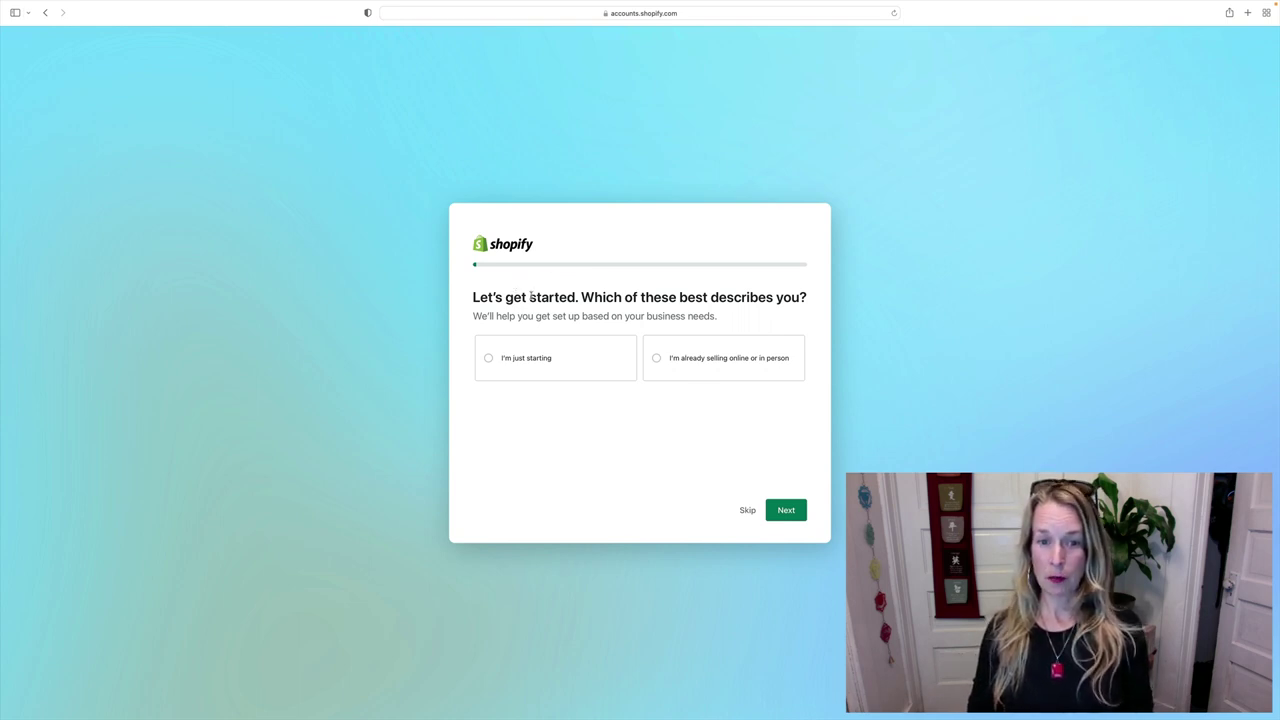
- Answer 'just starting', then add social media, in person, existing website and online marketplaces as selling places
left_click(487, 359)
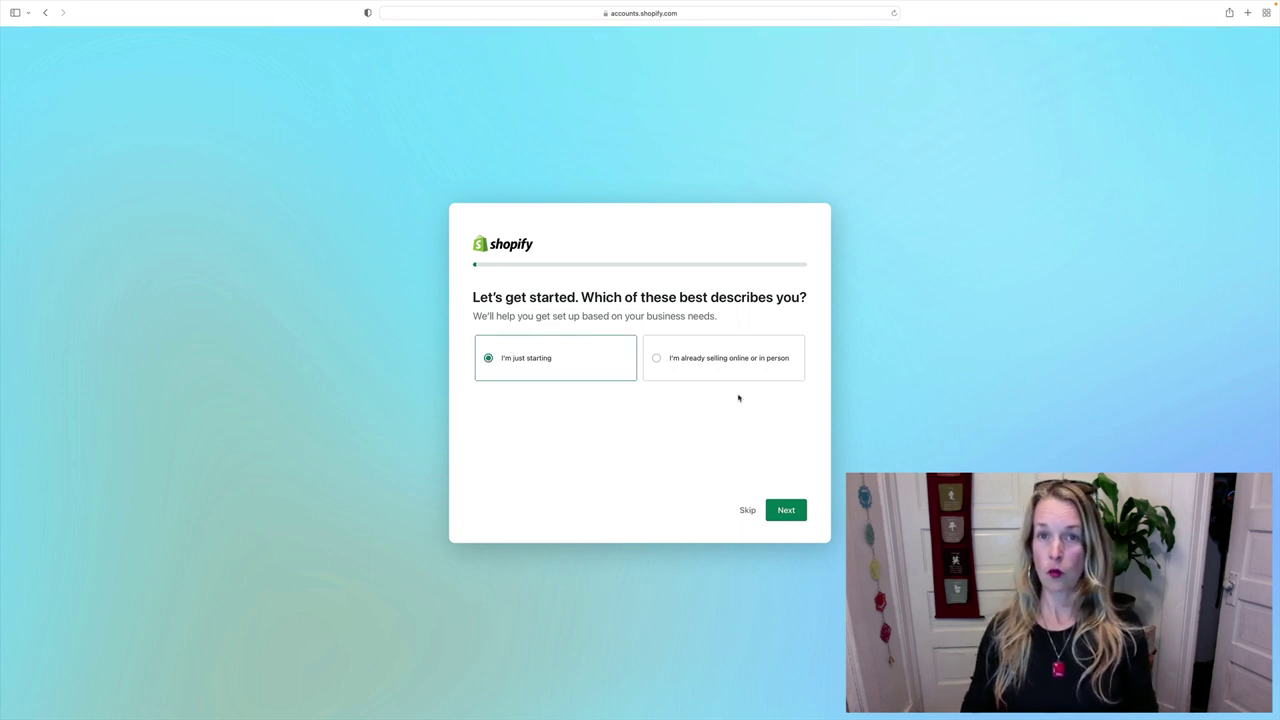
left_click(784, 511)
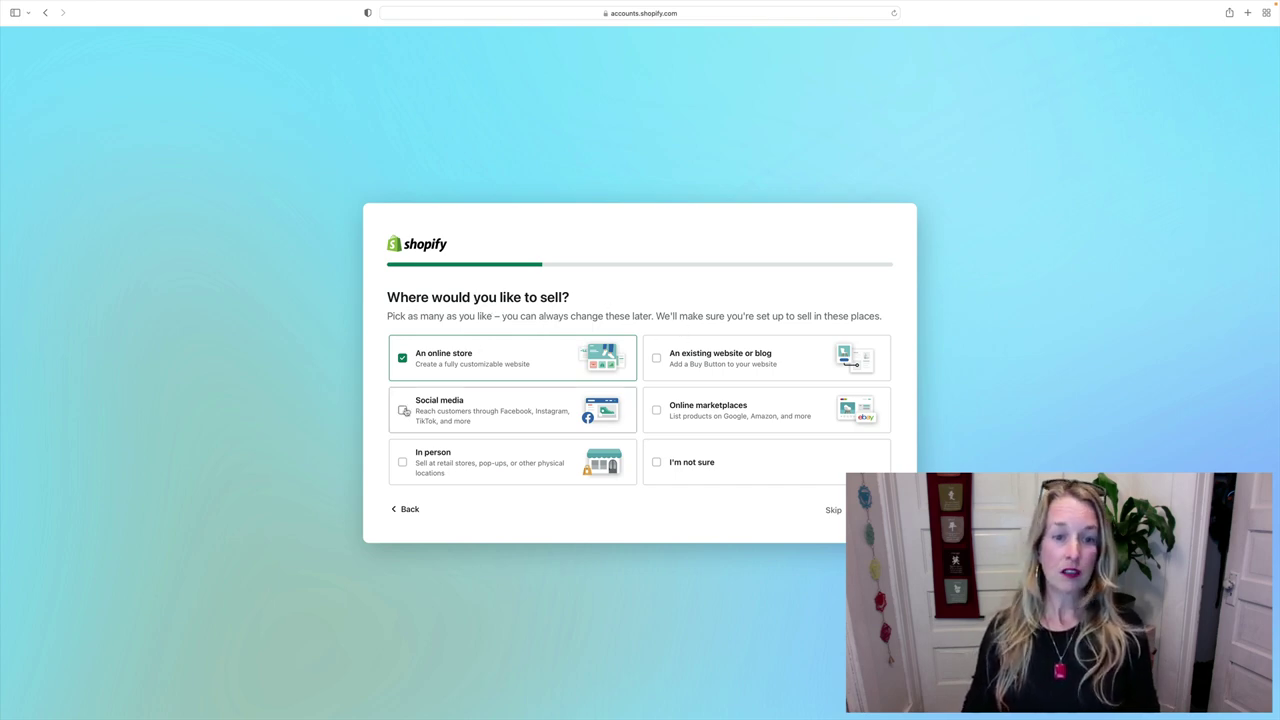
left_click(402, 411)
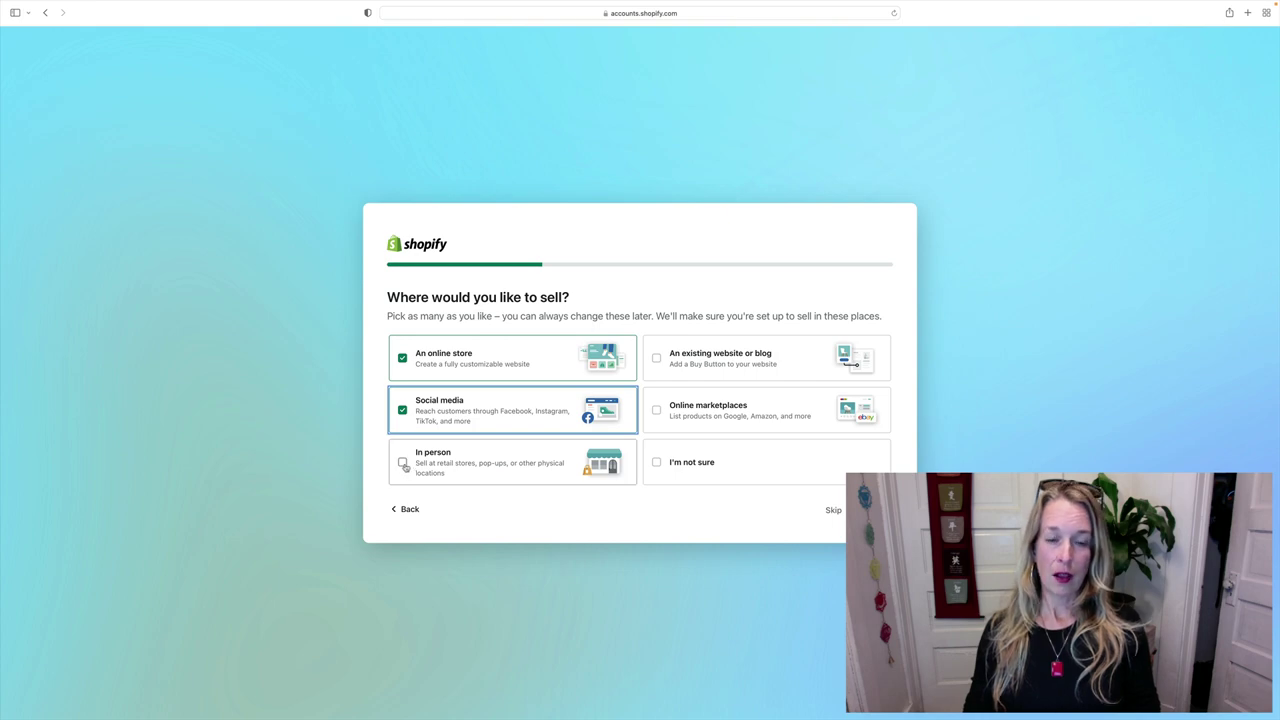
left_click(403, 465)
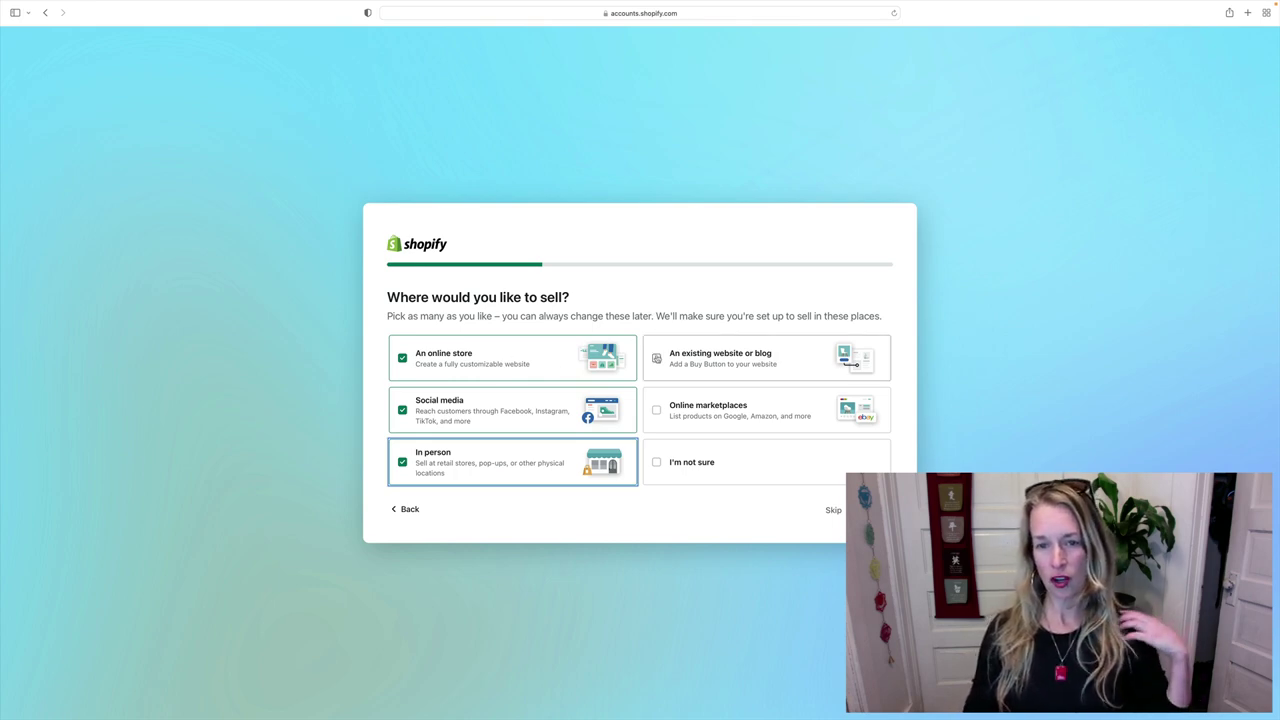
left_click(657, 358)
left_click(655, 412)
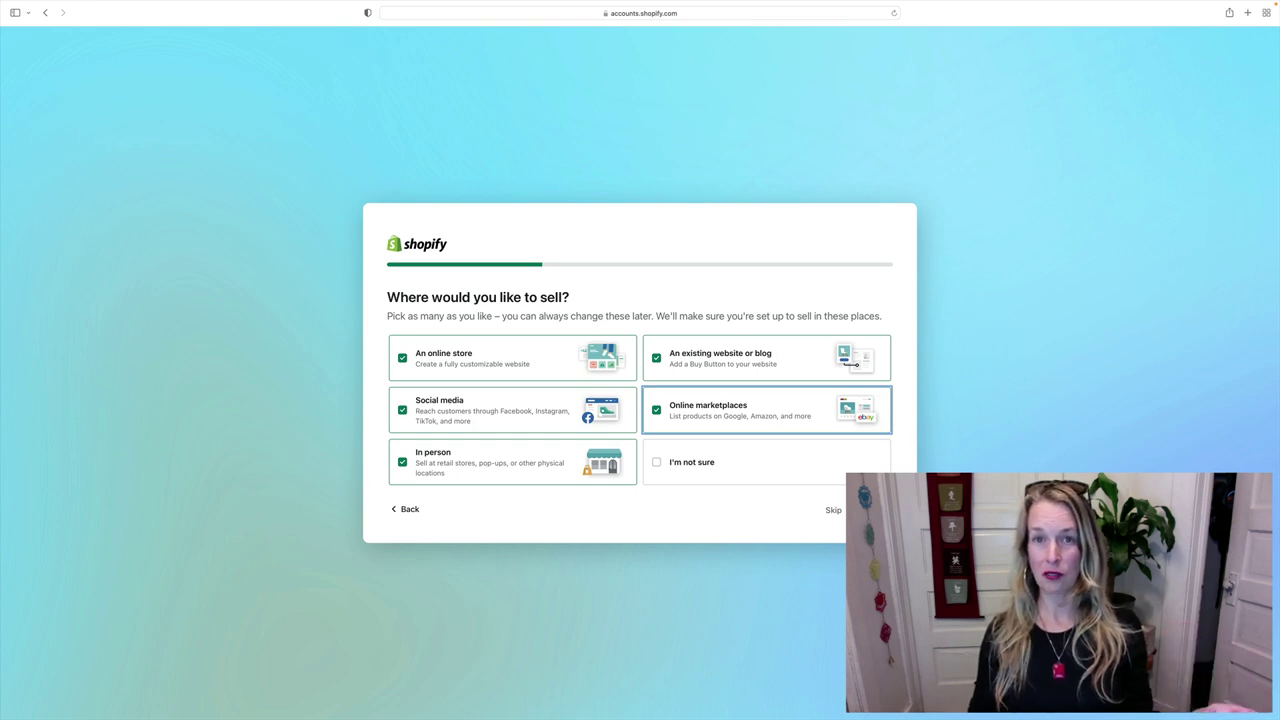
left_click(872, 510)
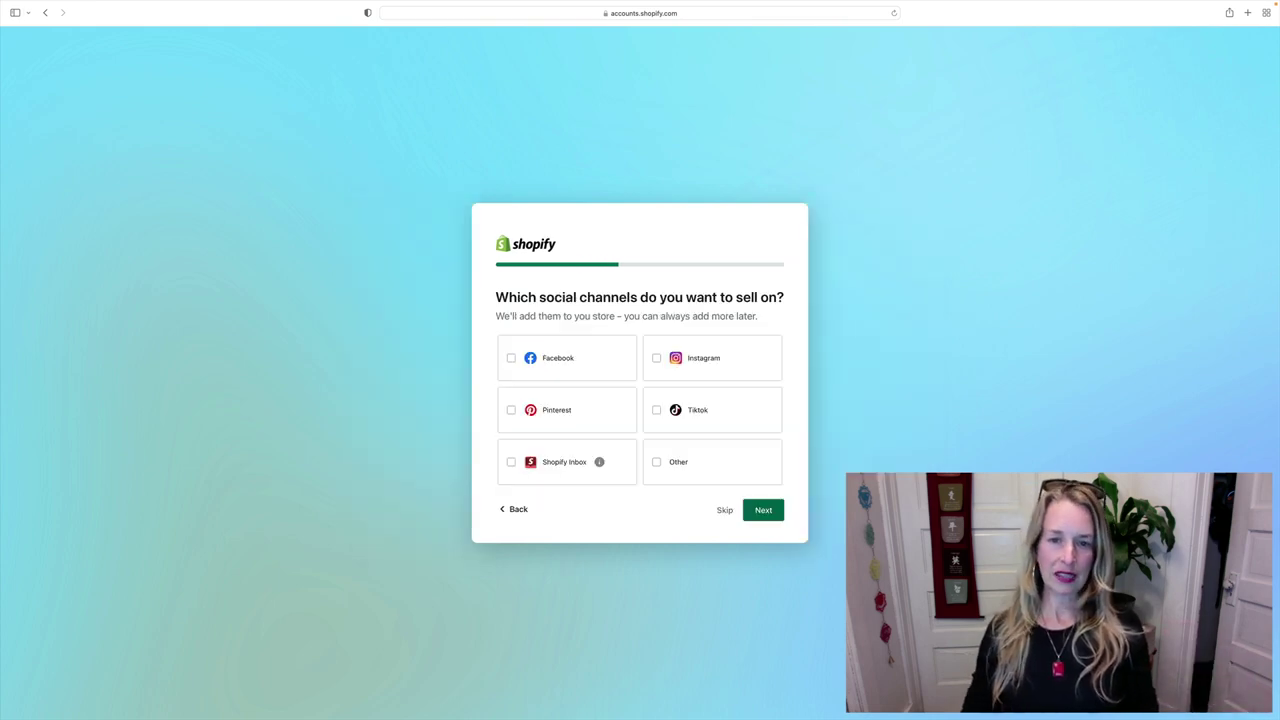
- Select Facebook, Pinterest, Shopify Inbox, Instagram and Tiktok as social selling channels
left_click(511, 358)
left_click(511, 411)
left_click(511, 463)
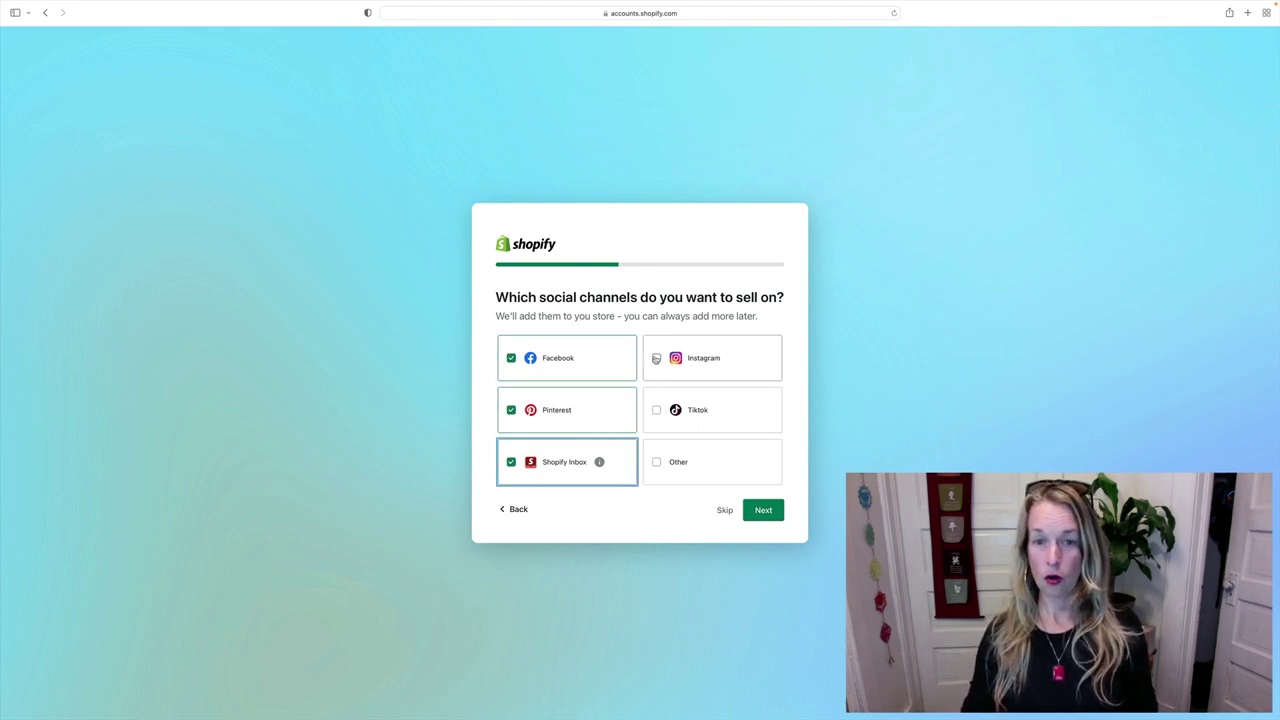
left_click(656, 358)
left_click(656, 410)
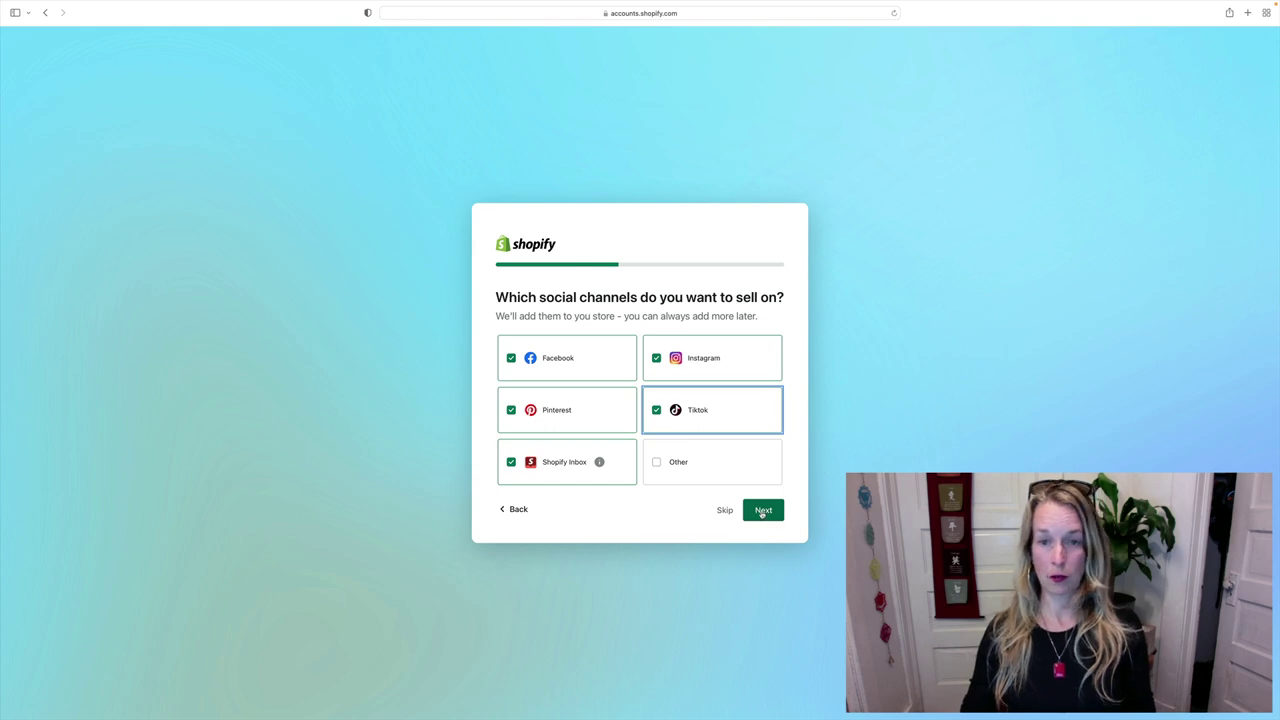
left_click(762, 511)
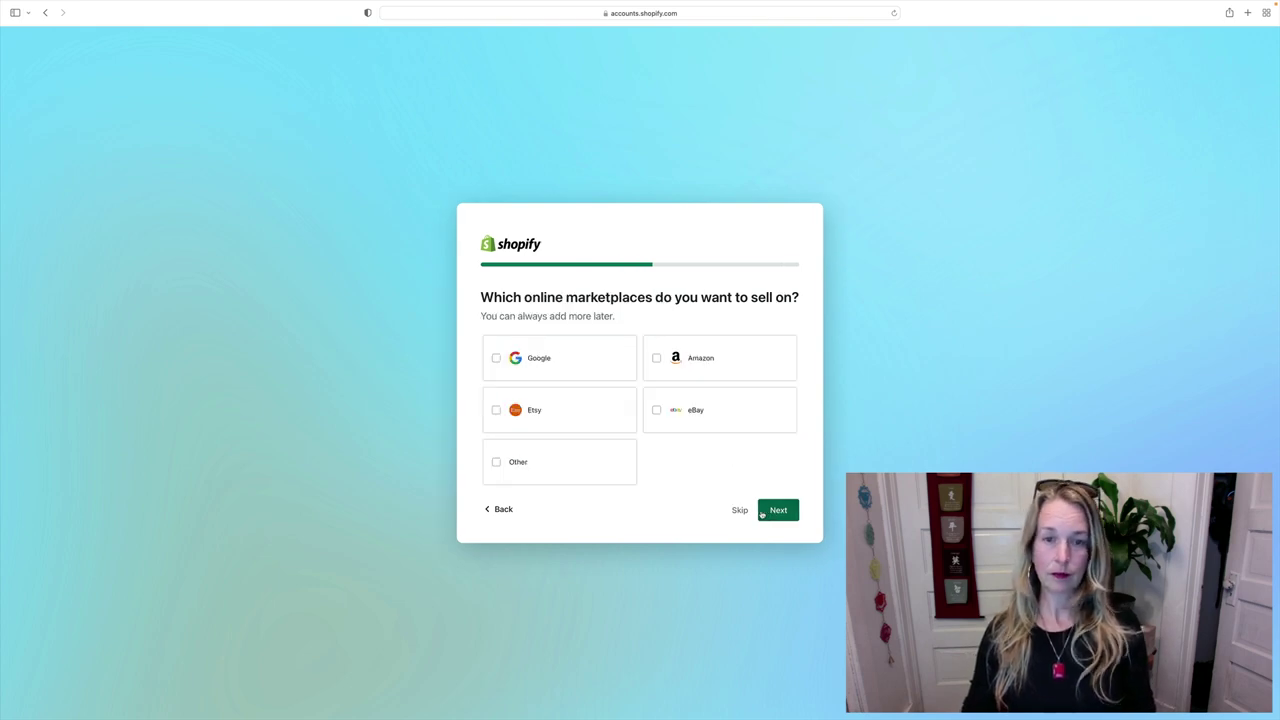
- Choose Google, Etsy, Amazon and eBay as marketplaces to sell on
left_click(496, 359)
left_click(498, 409)
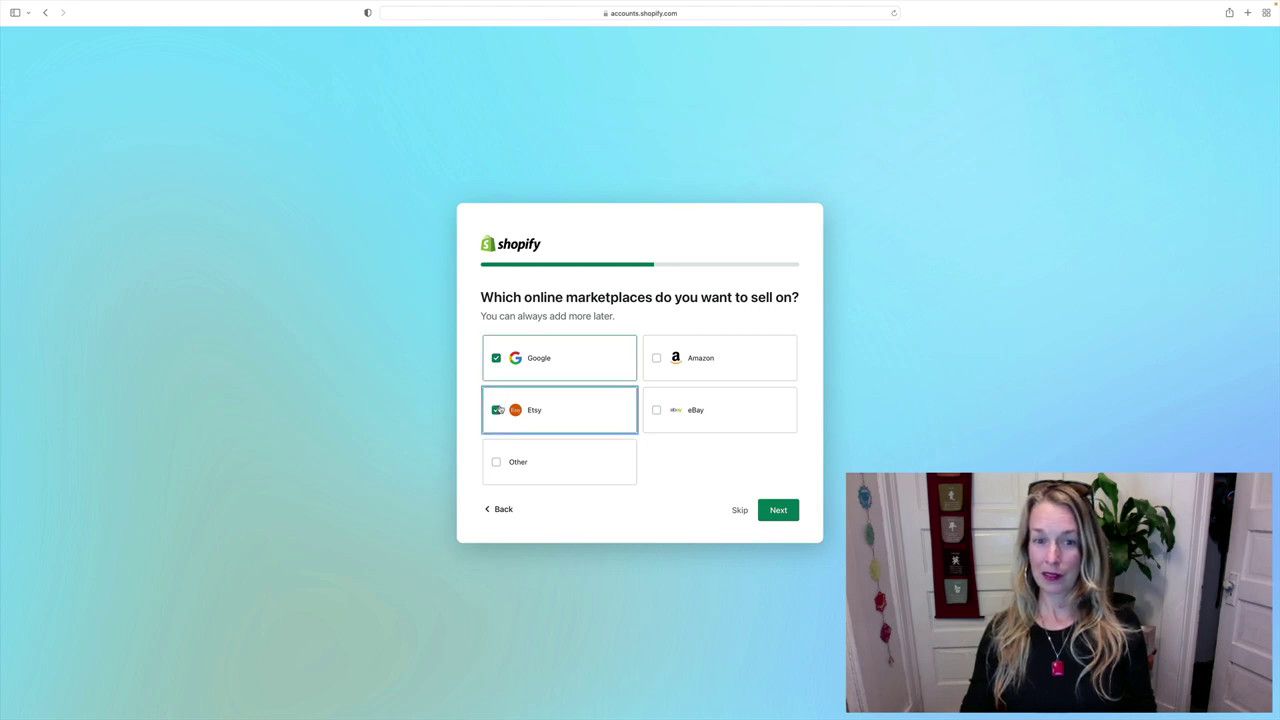
left_click(656, 358)
left_click(656, 410)
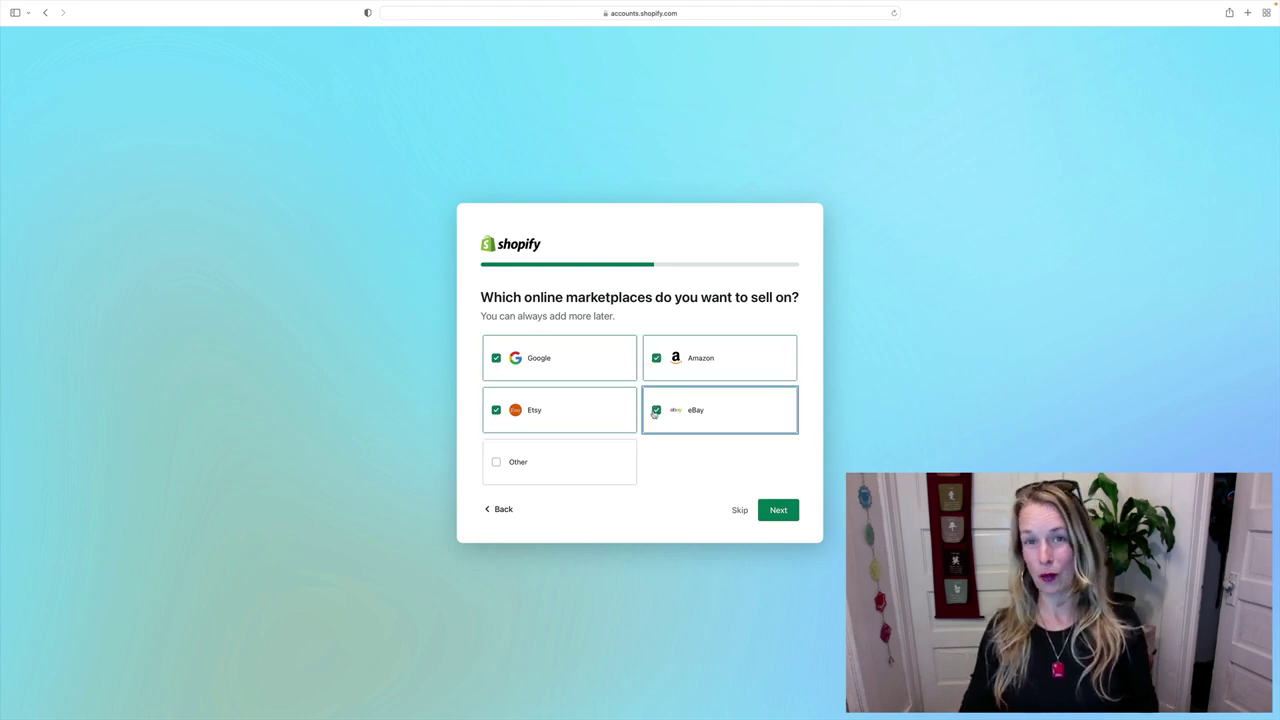
left_click(778, 510)
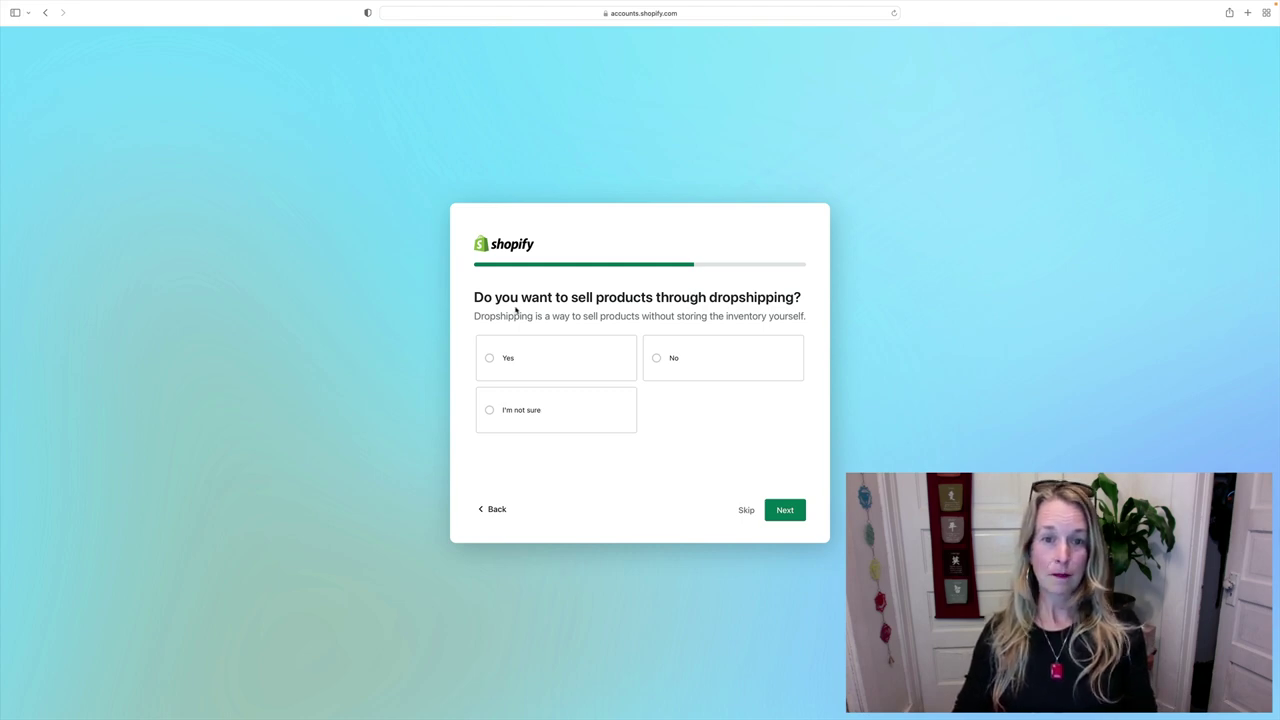
- Answer Yes to the dropshipping question and continue
left_click(489, 358)
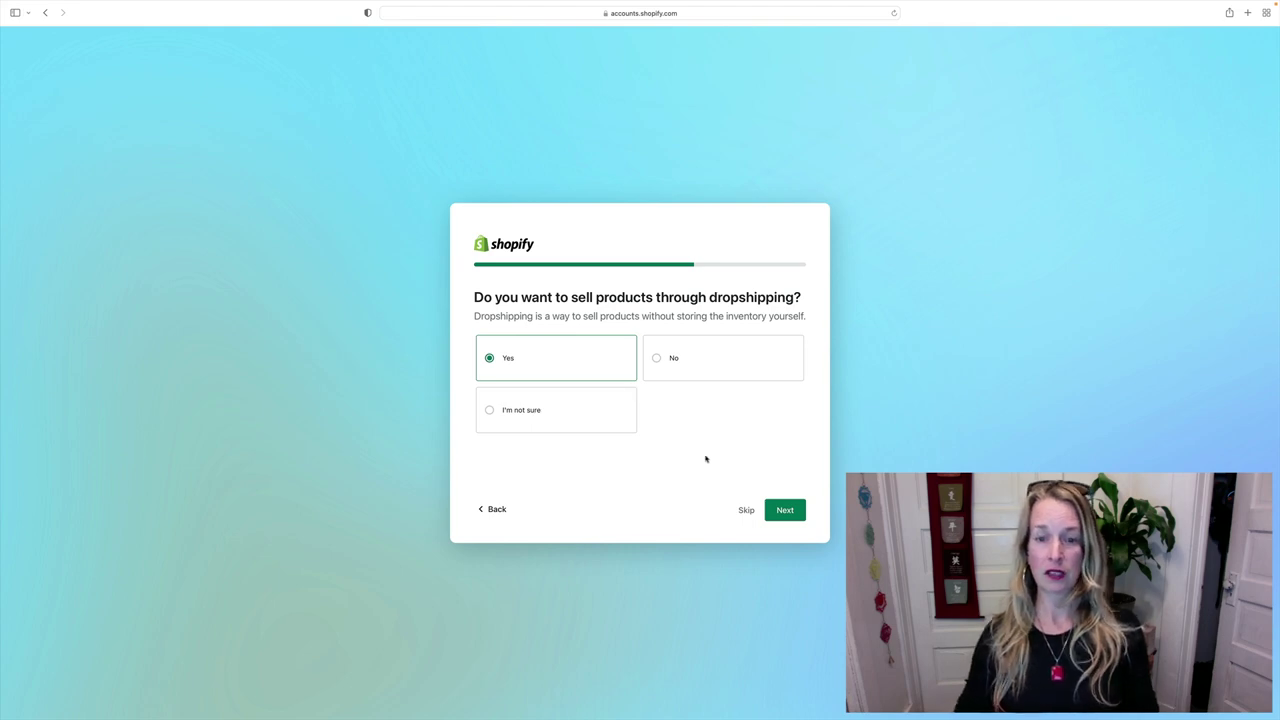
left_click(785, 510)
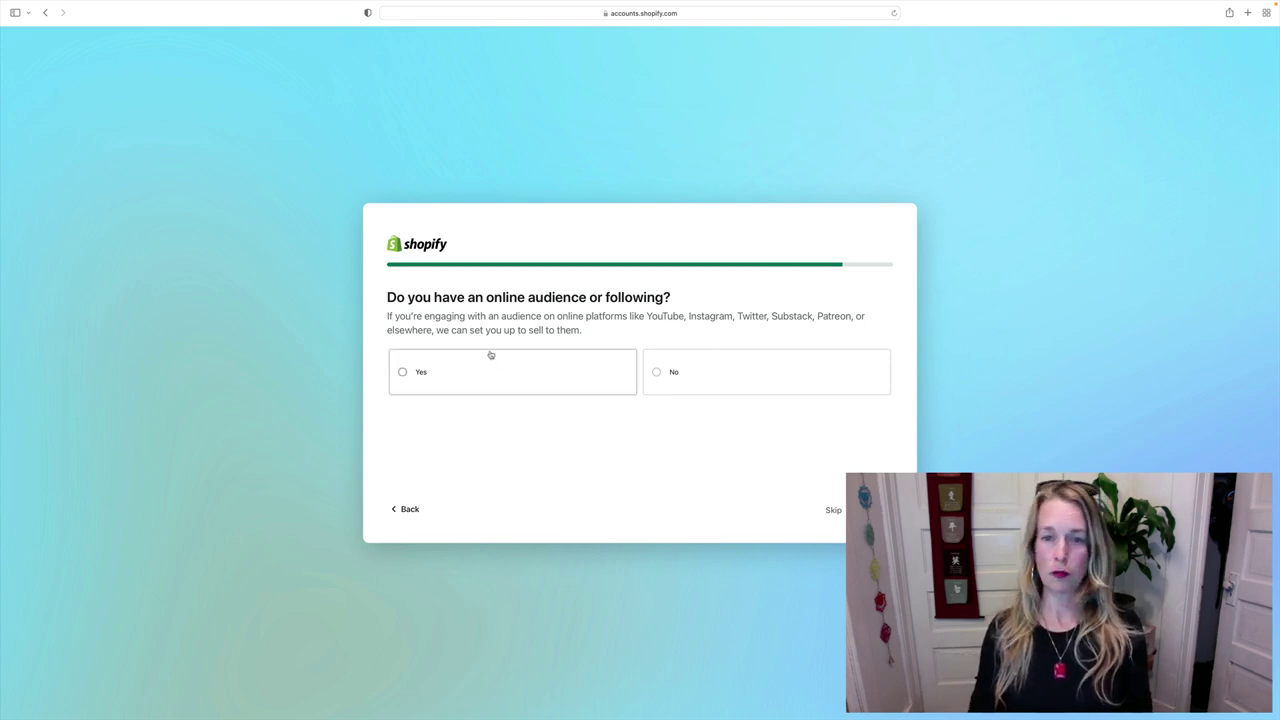
- Answer Yes to having an online audience and continue to store naming
left_click(404, 374)
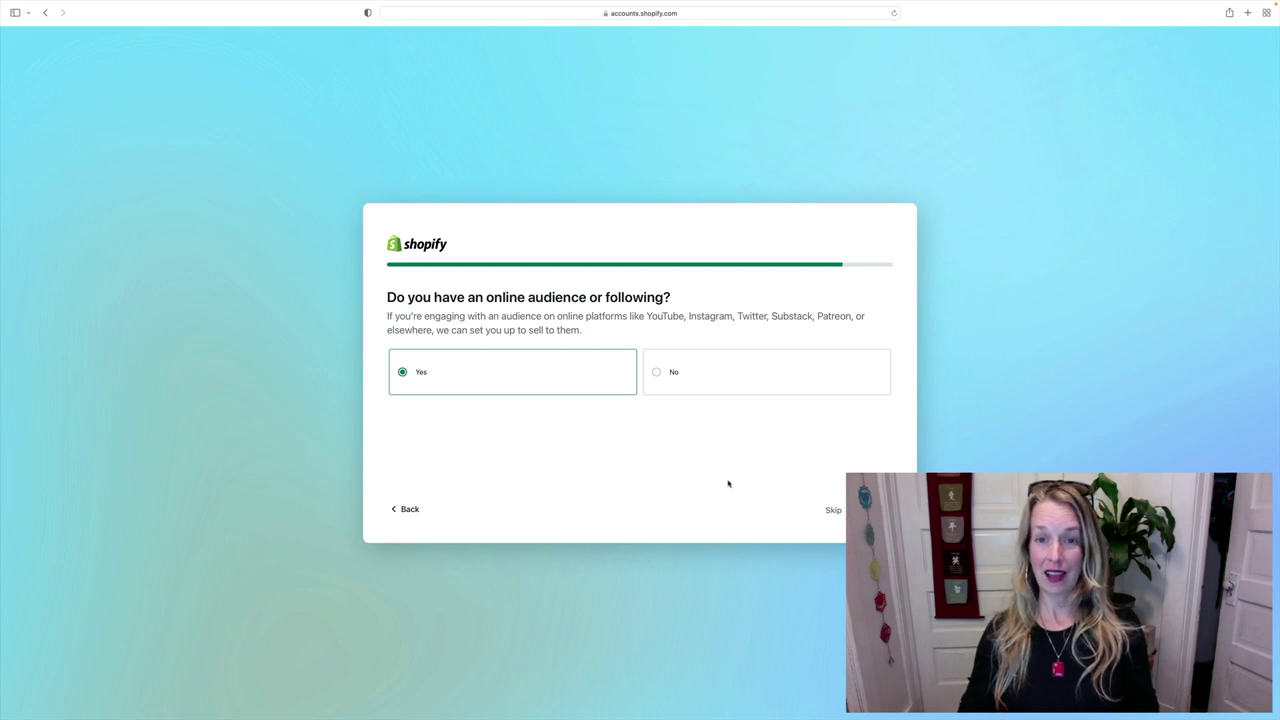
left_click(868, 510)
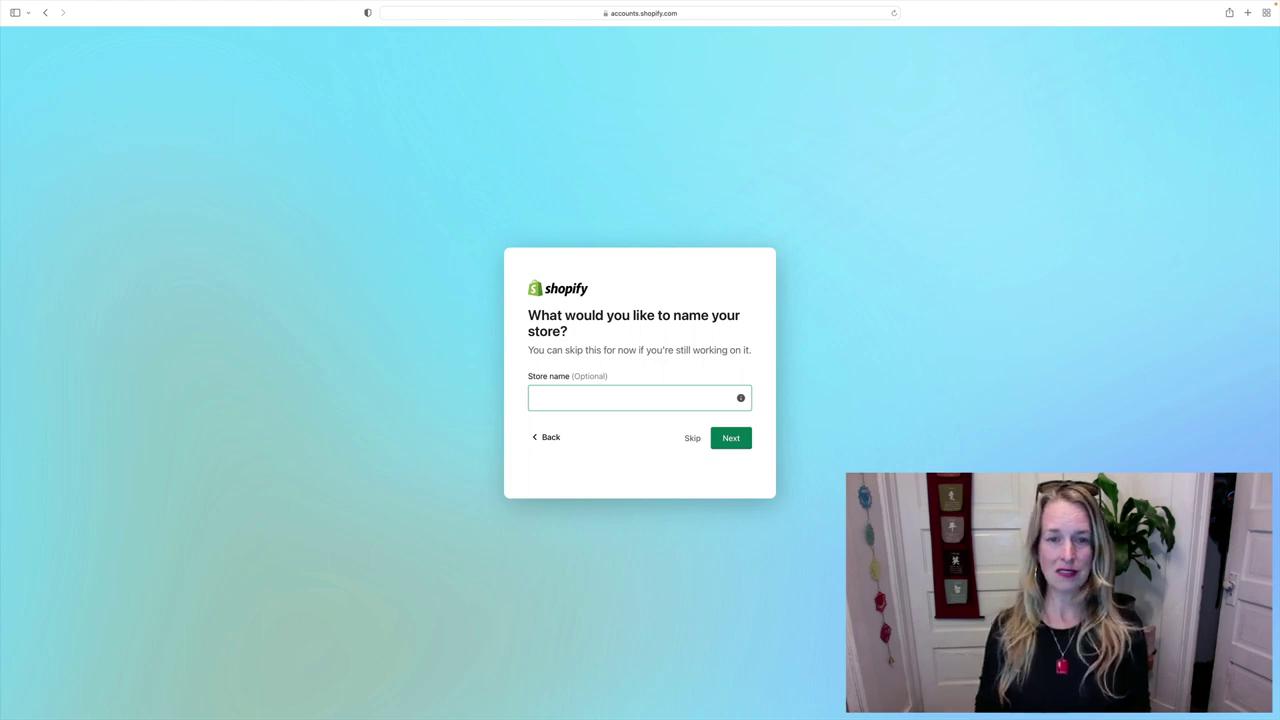
- Enter 'corkibyshop' as the store name, giving corkibyshop.myshopify.com
left_click(577, 397)
type("corki")
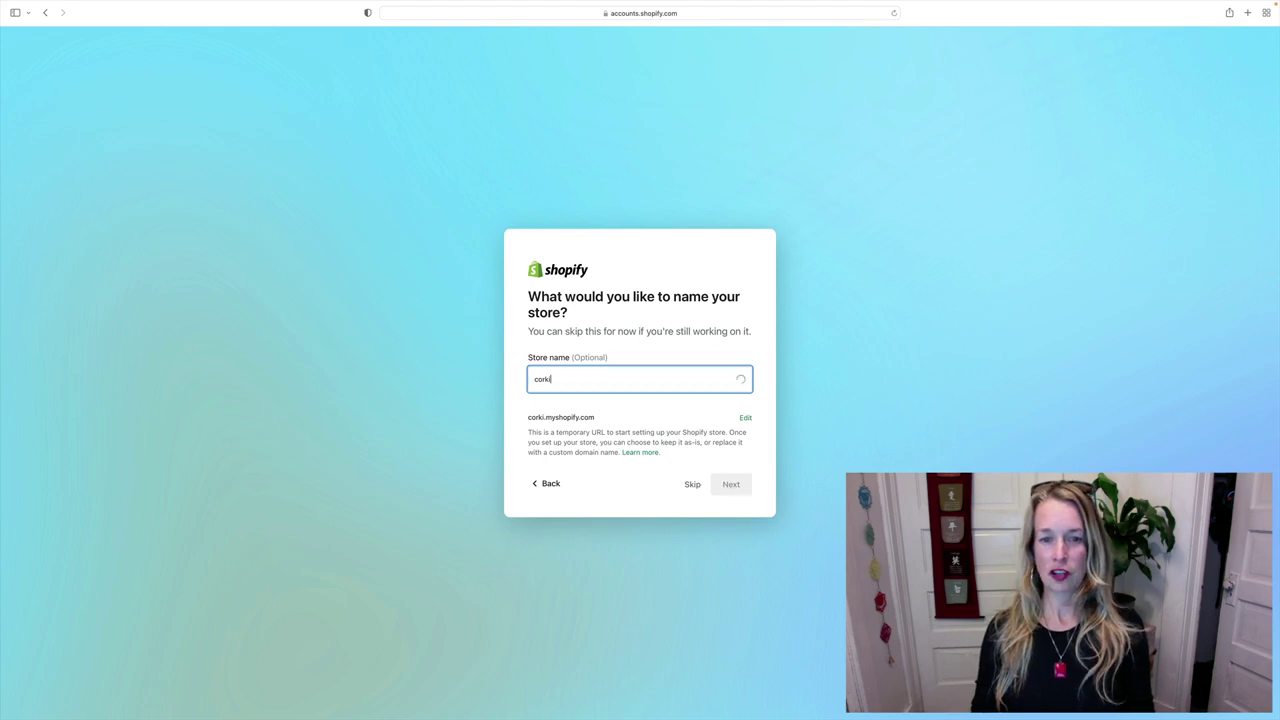
type("by")
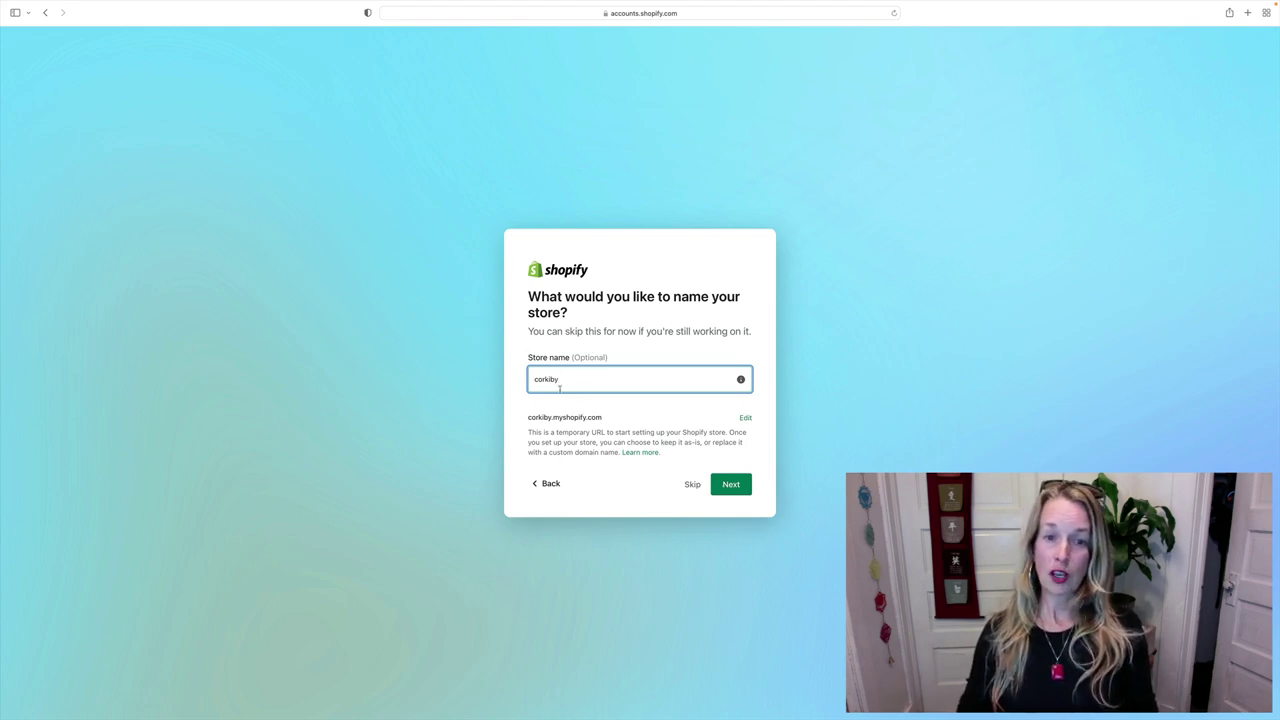
type("shop")
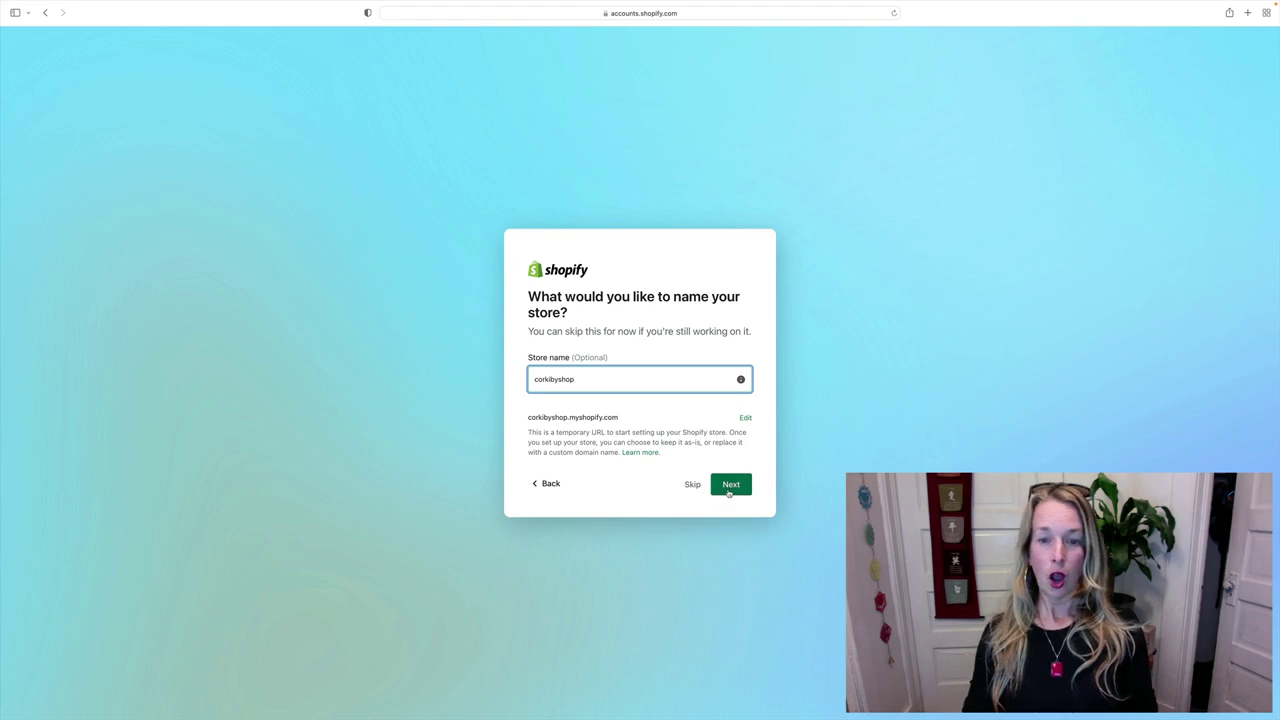
- Confirm the store name and keep United States as the business country
left_click(728, 490)
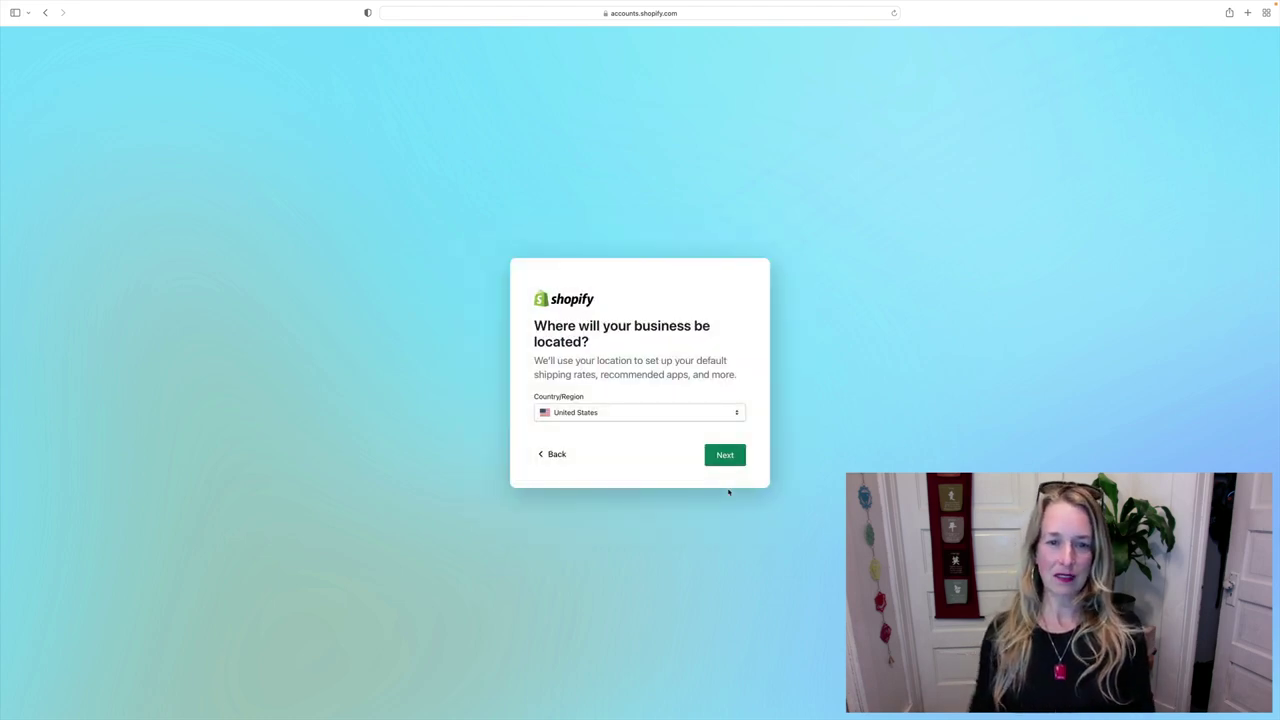
left_click(738, 416)
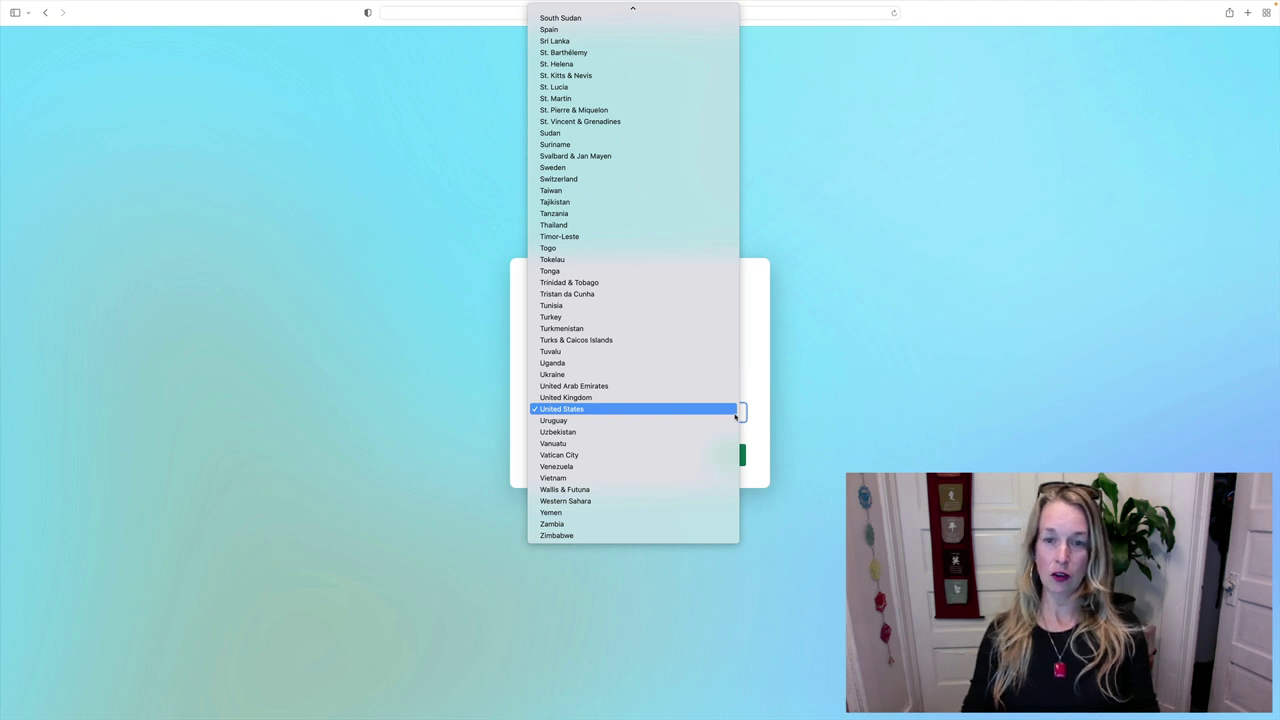
left_click(735, 412)
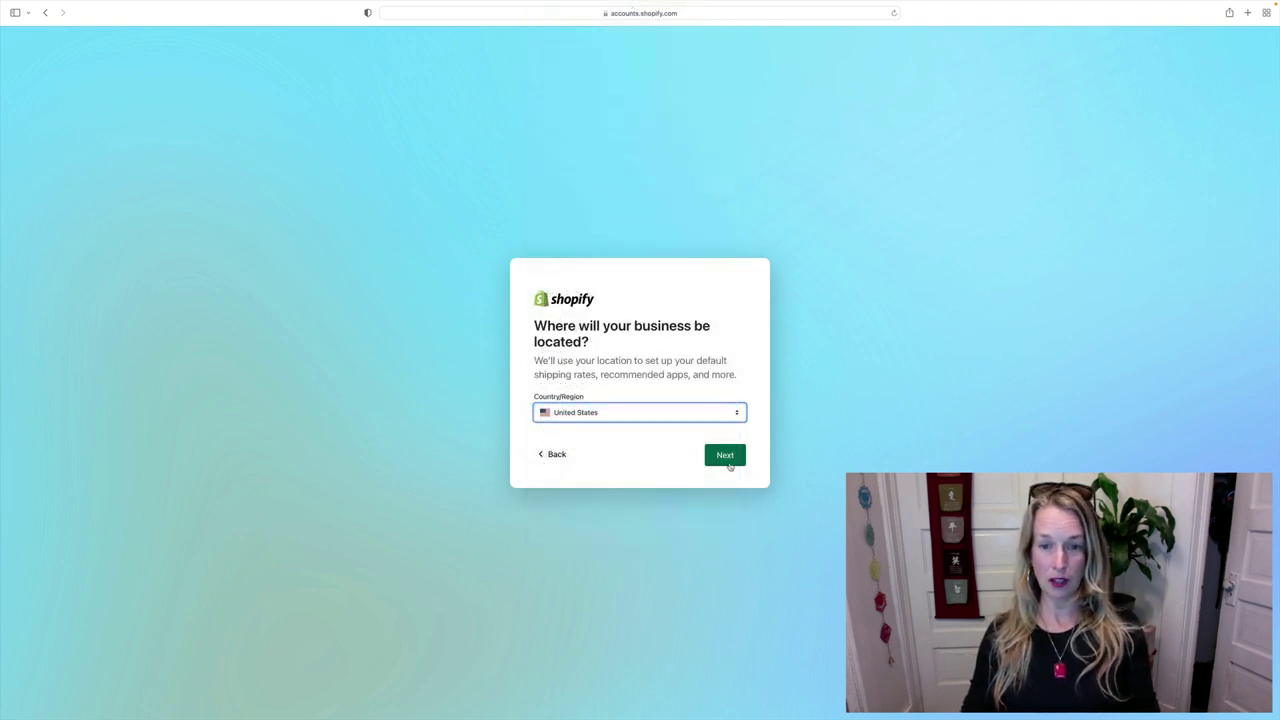
left_click(726, 457)
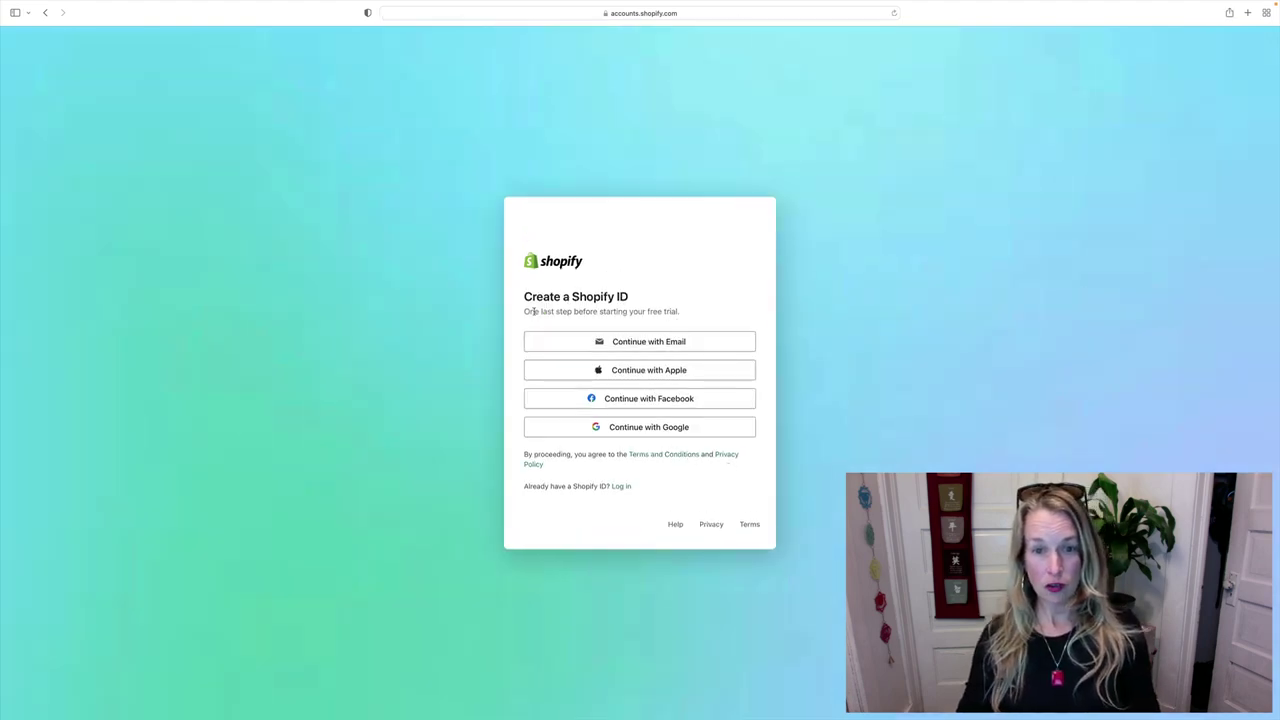
- Choose email sign-up and enter the account's e-mail address, fixing typos
left_click(618, 342)
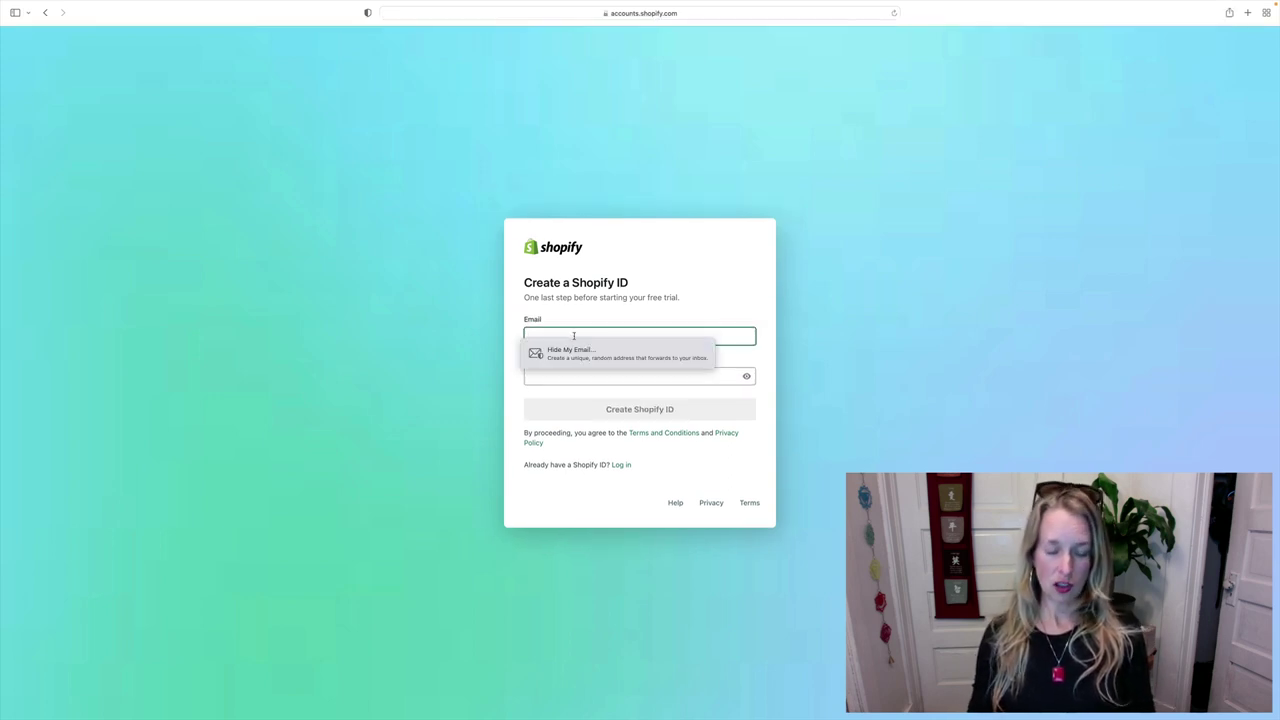
type("co")
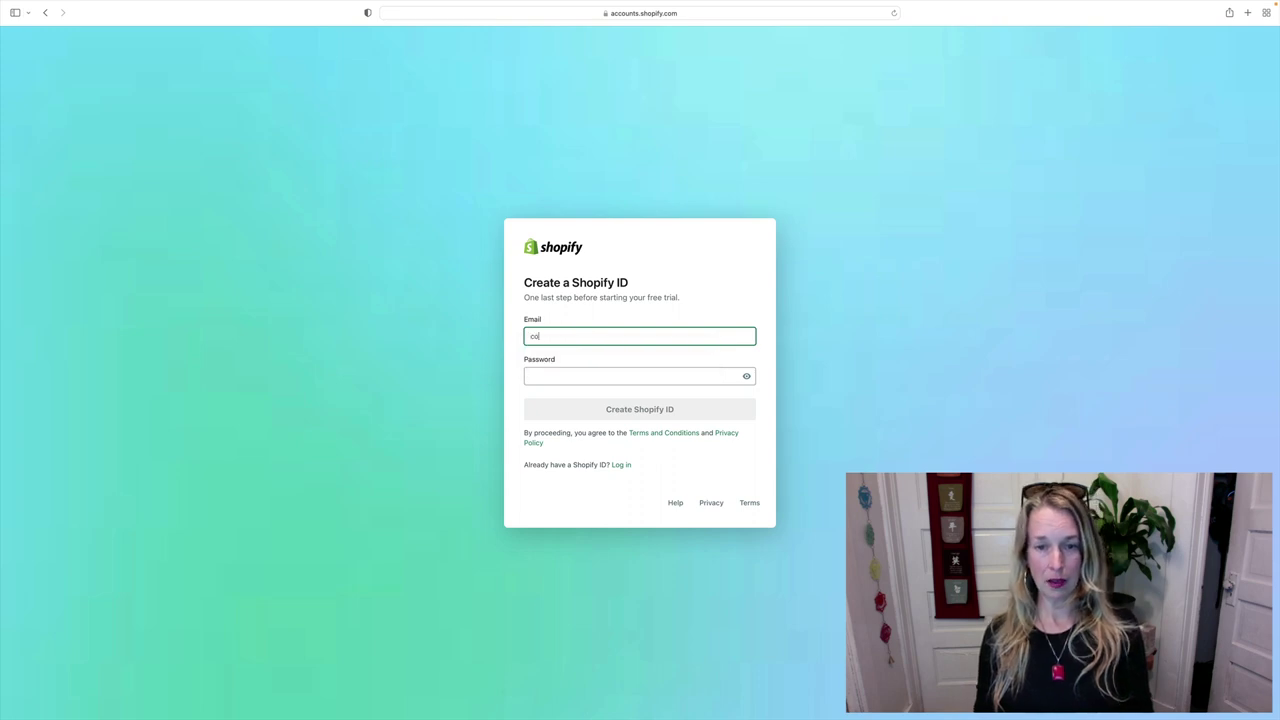
type("rkie")
key("BackSpace")
key("BackSpace")
key("BackSpace")
key("BackSpace")
key("BackSpace")
key("BackSpace")
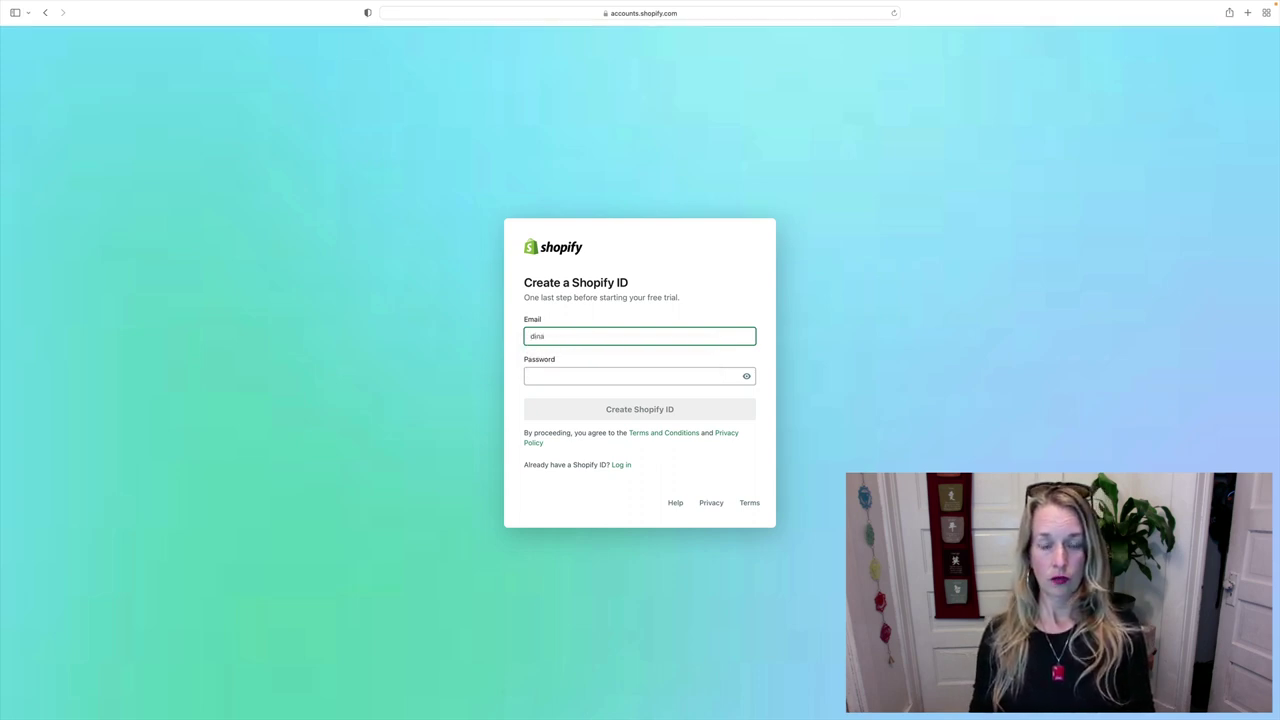
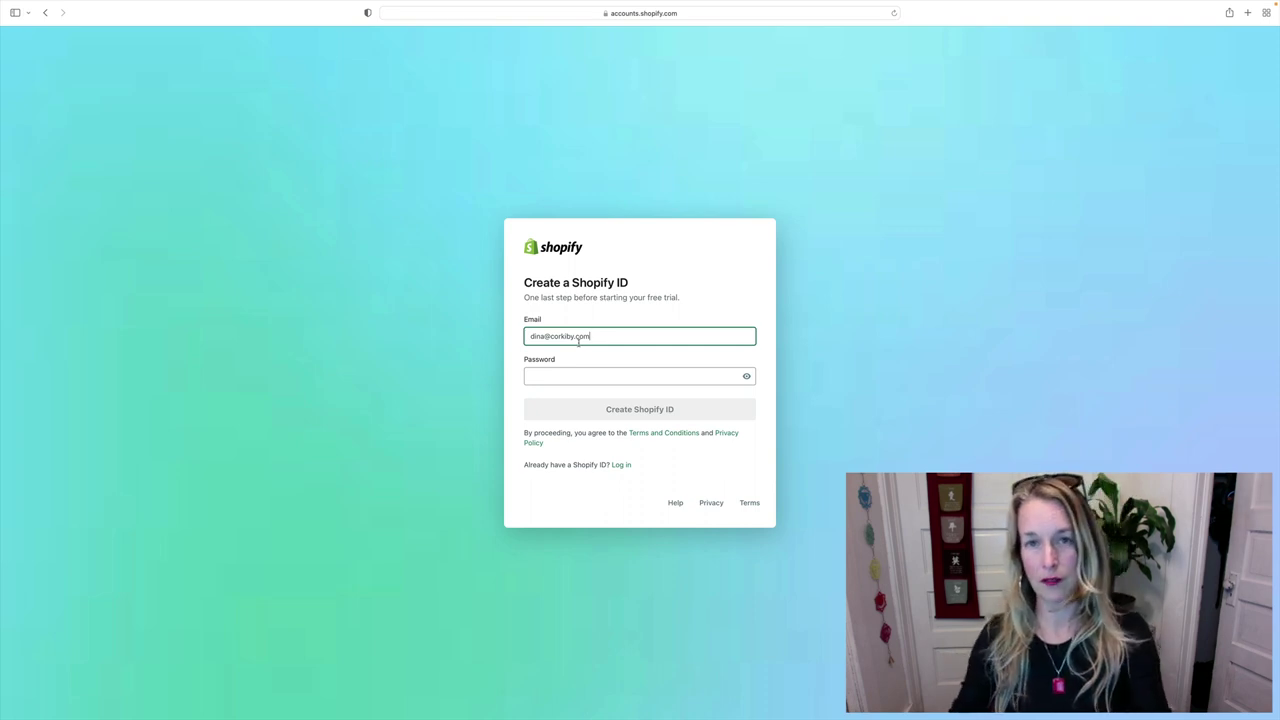
- Decline Safari's suggested password, enter a strong password of your own, and create the Shopify ID
left_click(563, 375)
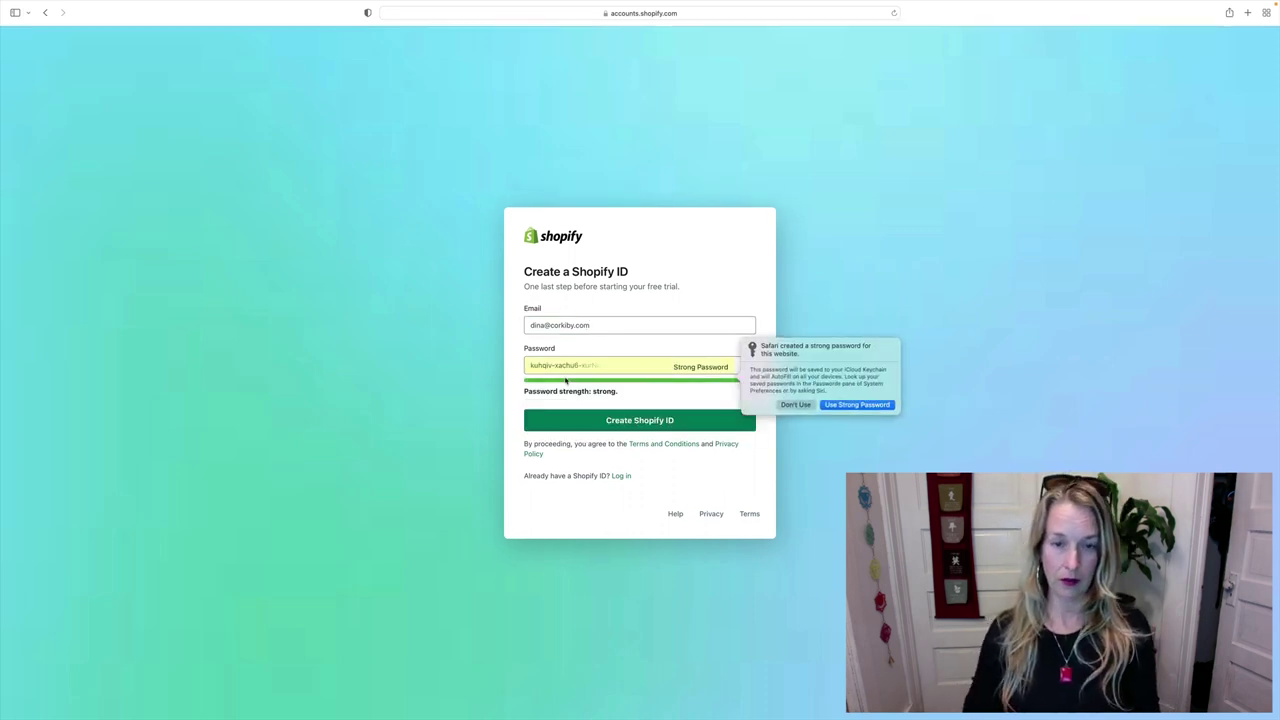
left_click(796, 404)
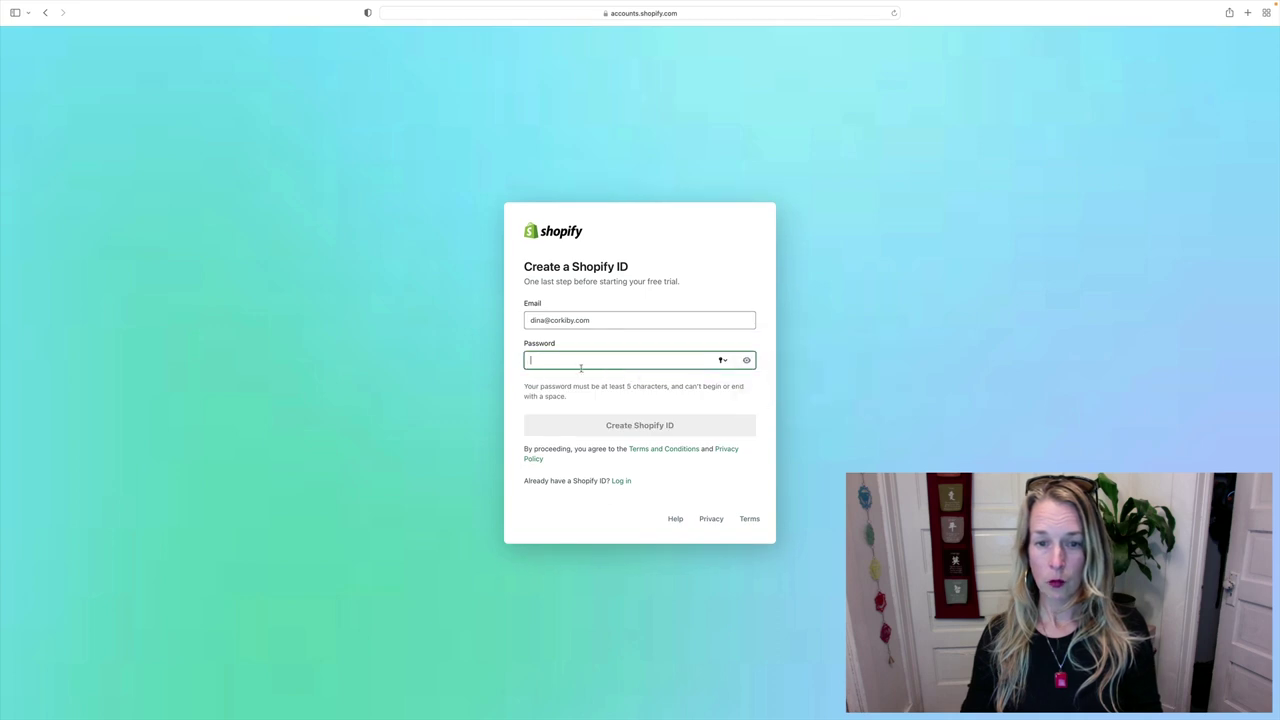
type("•••••")
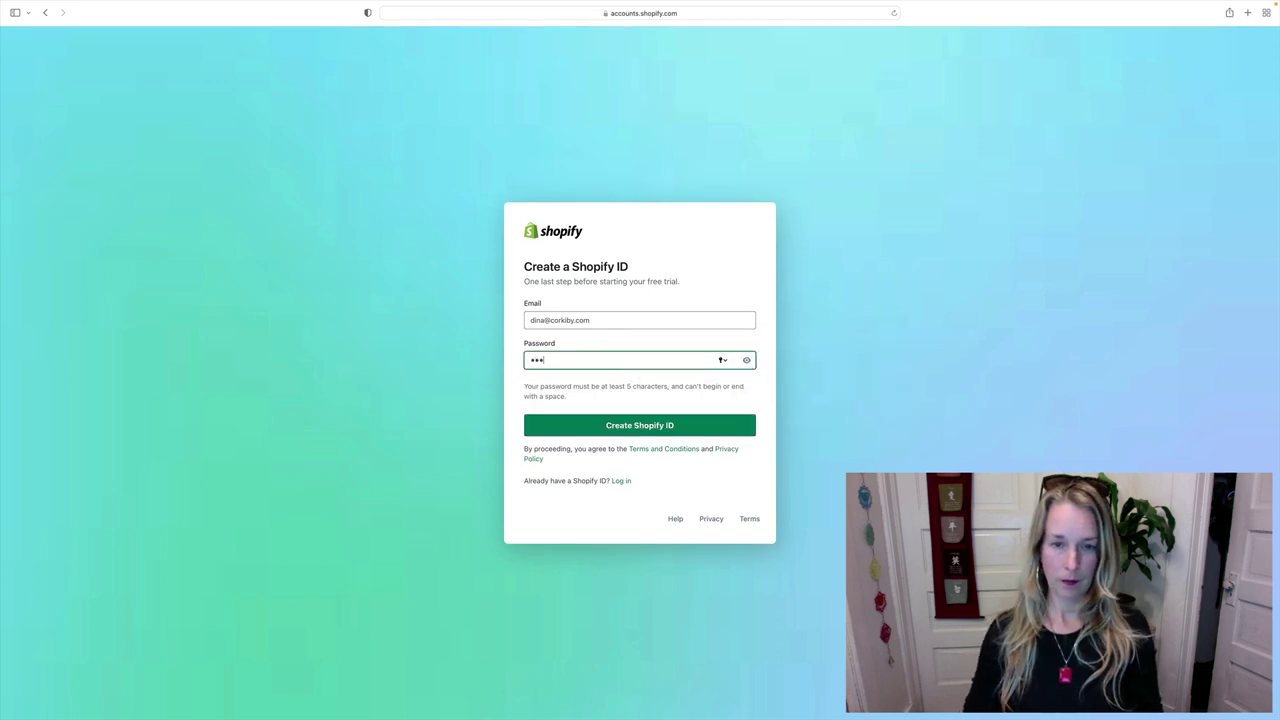
type("••••")
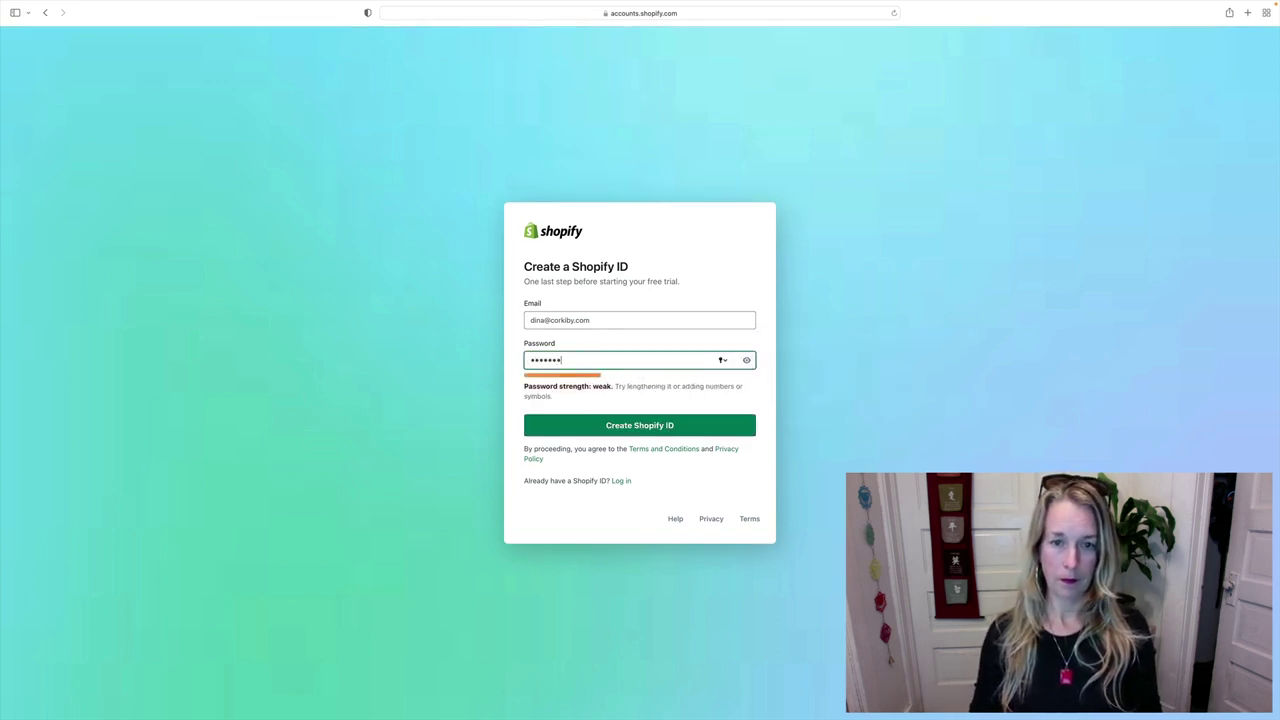
key("BackSpace")
key("BackSpace")
key("BackSpace")
key("BackSpace")
key("BackSpace")
key("BackSpace")
key("BackSpace")
type("••••••")
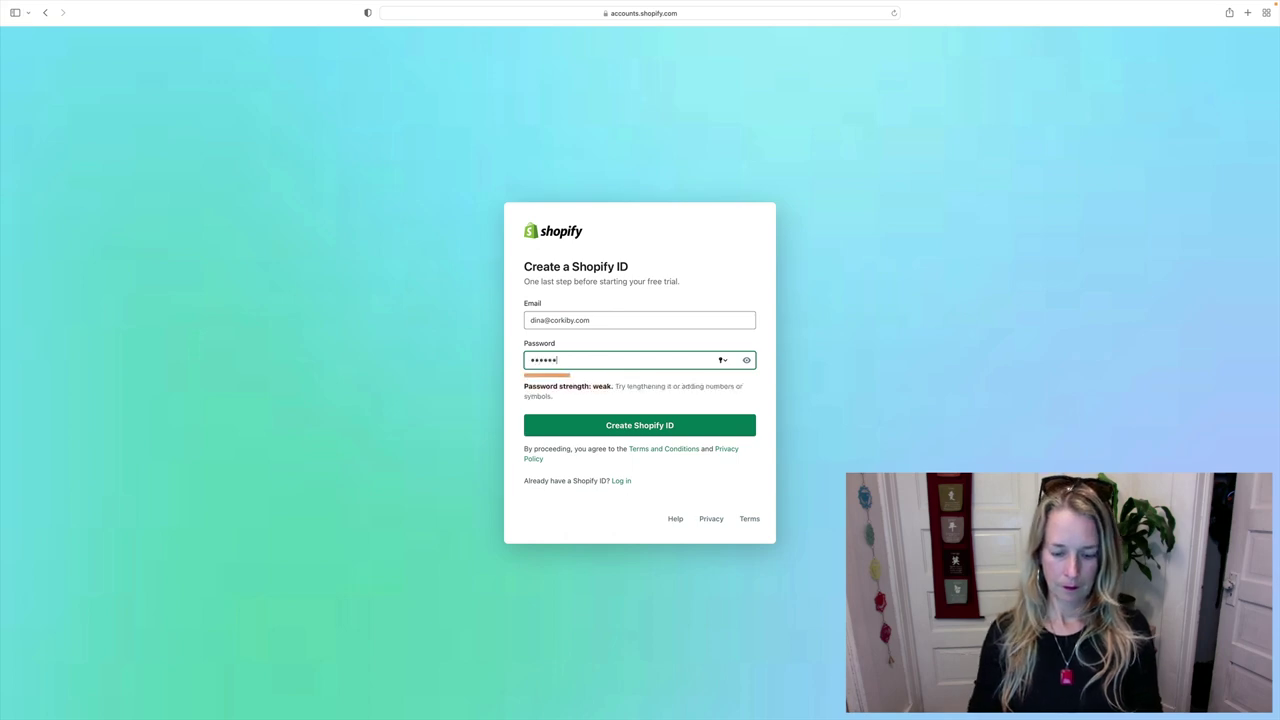
type("••••••••")
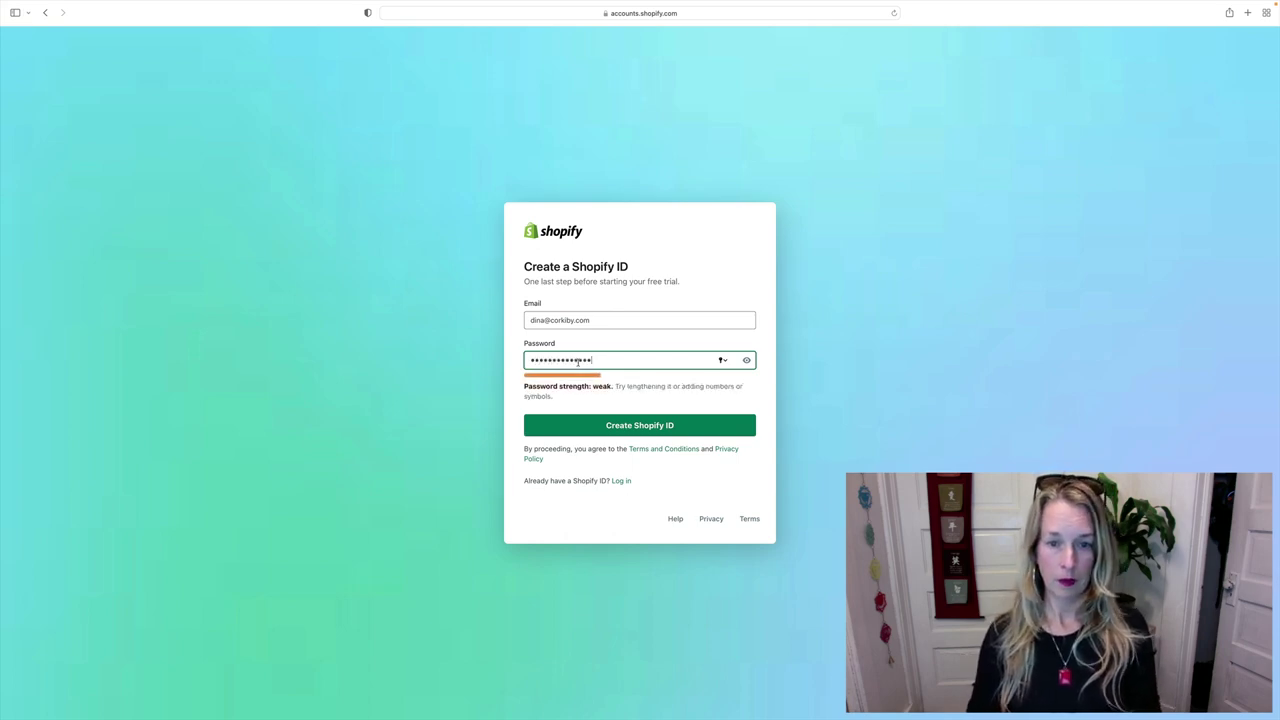
key("BackSpace")
key("BackSpace")
key("BackSpace")
key("BackSpace")
key("BackSpace")
key("BackSpace")
key("BackSpace")
key("BackSpace")
key("BackSpace")
key("BackSpace")
key("BackSpace")
key("BackSpace")
key("BackSpace")
key("BackSpace")
type("•••••••••")
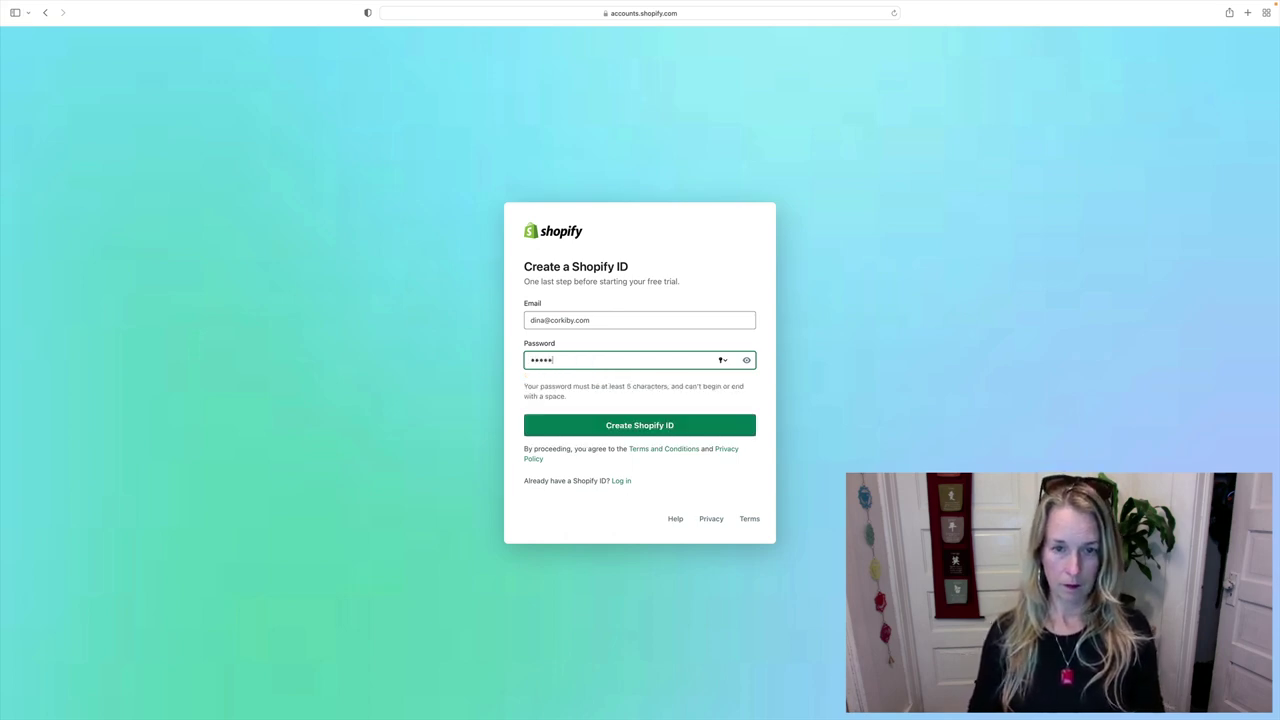
type("•••••••••")
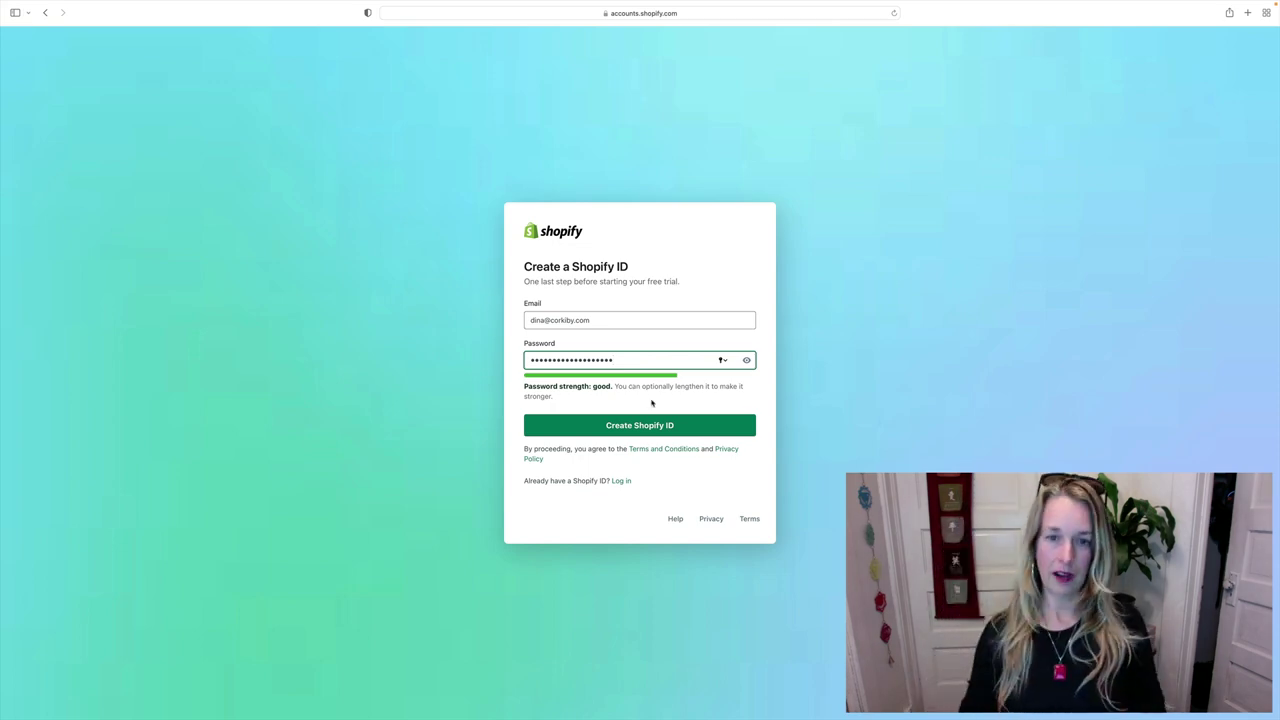
left_click(647, 424)
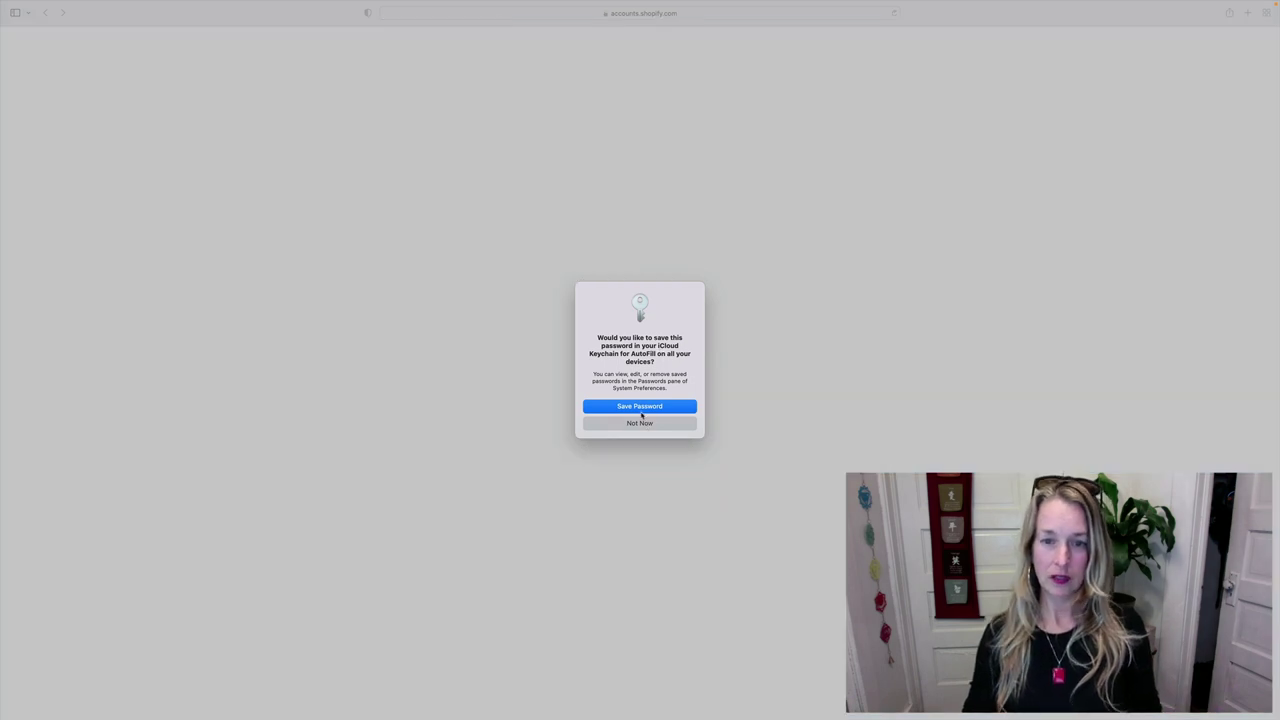
- Save the password to iCloud Keychain and, once the store is built, go to Pick a plan
left_click(642, 410)
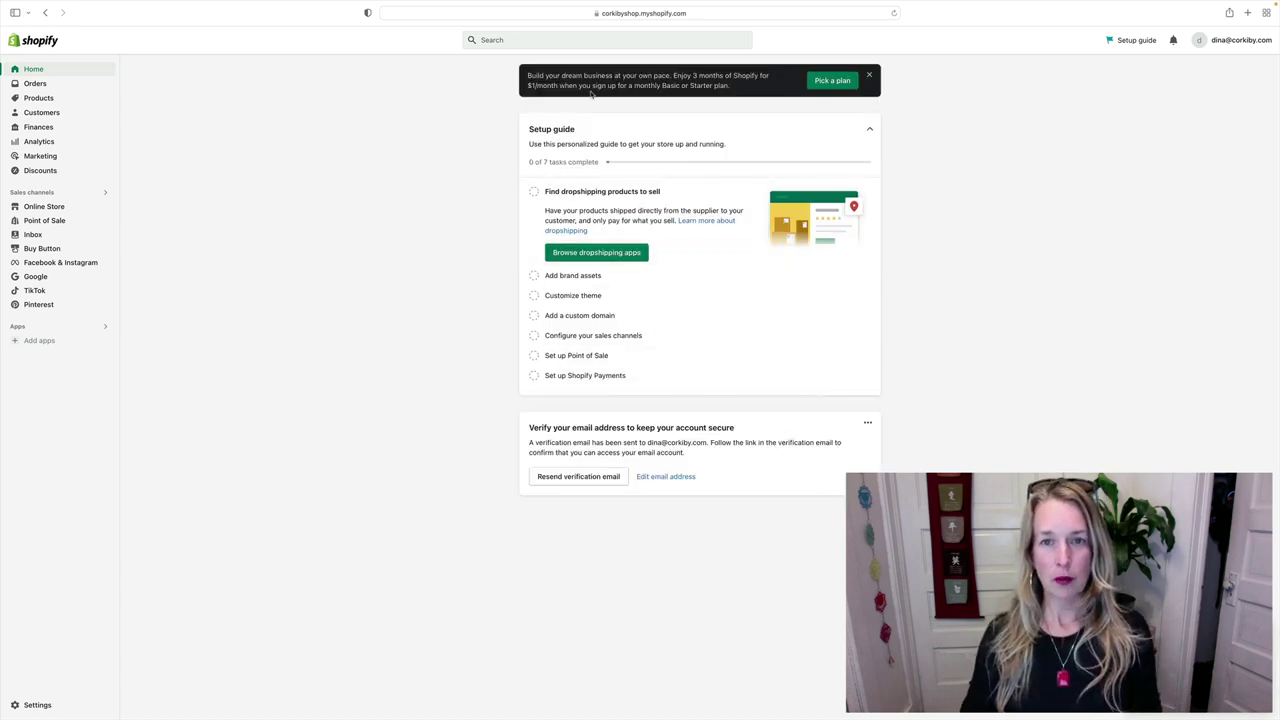
left_click(834, 81)
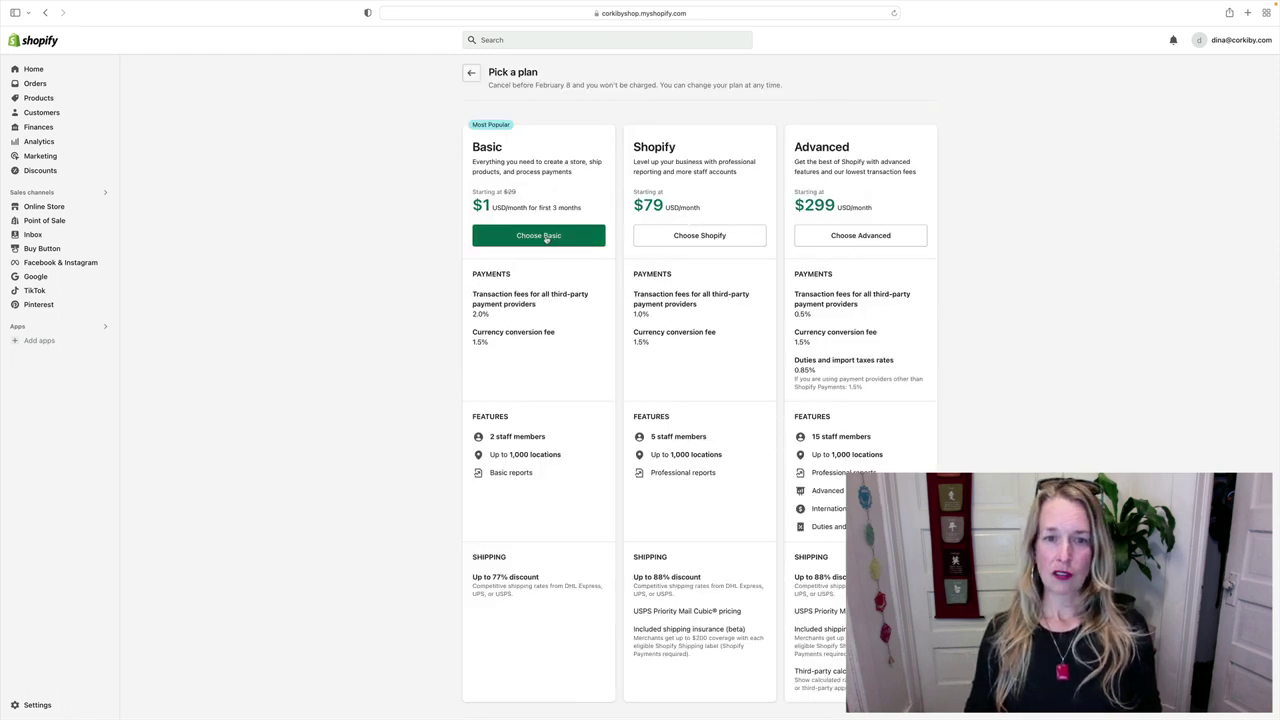
- Choose the Basic plan with Monthly ($39/month) billing
left_click(546, 238)
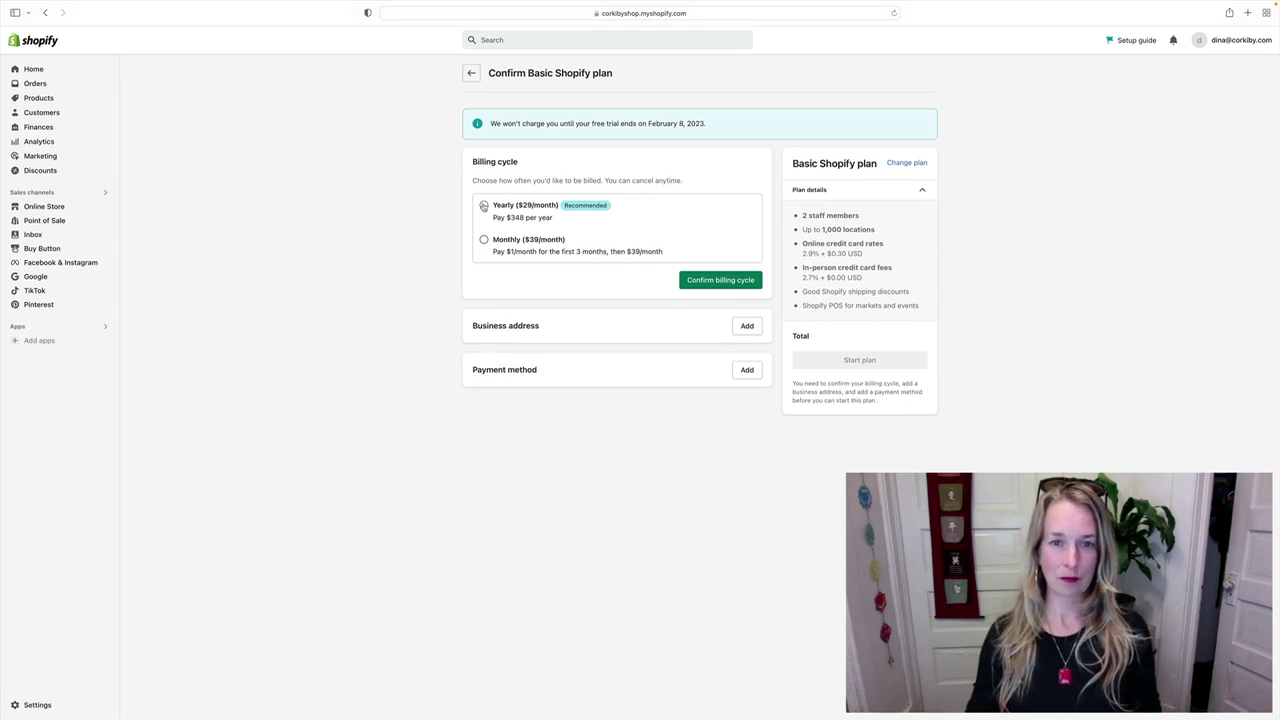
left_click(483, 241)
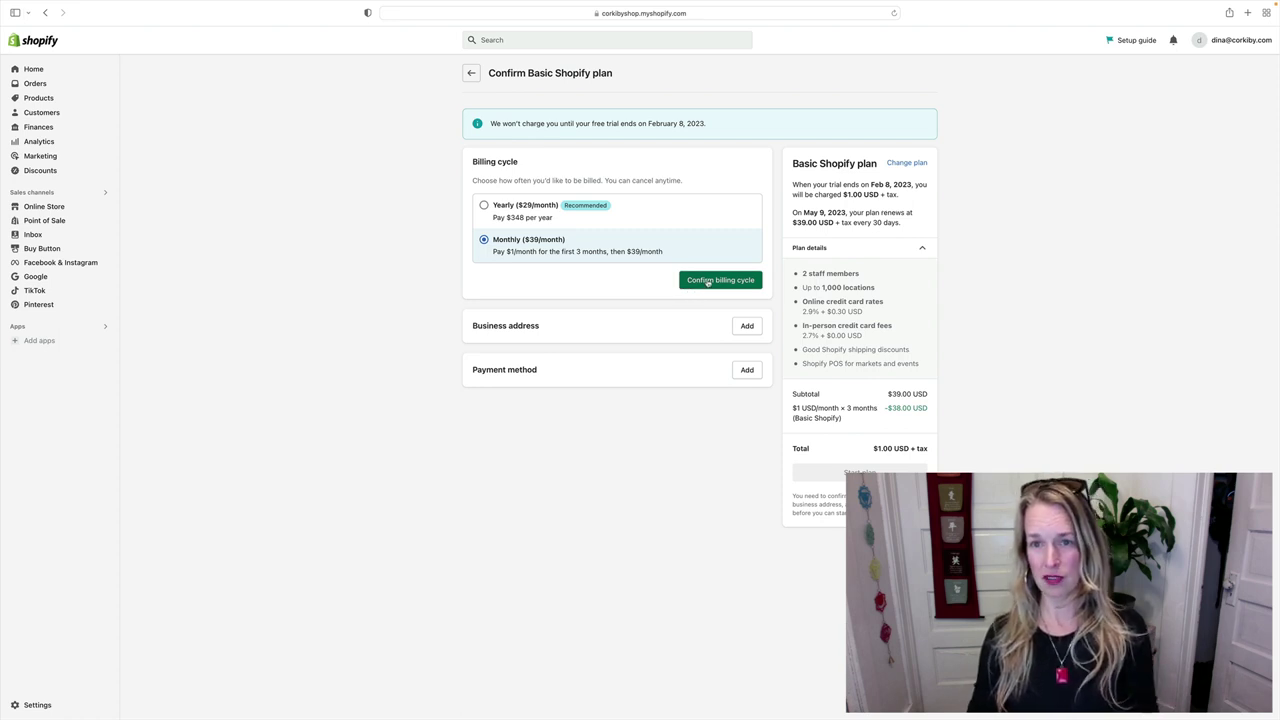
- Confirm monthly billing, then enter the business name fields and accept the suggested street address
left_click(707, 282)
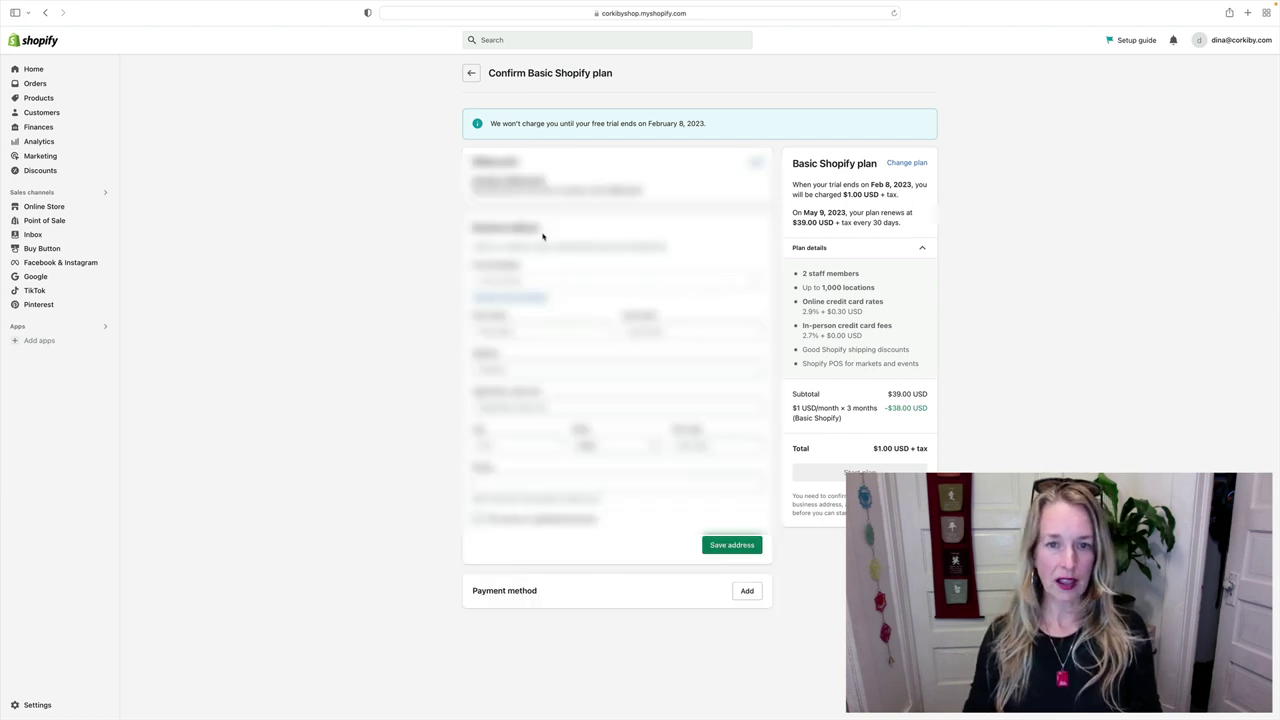
left_click(503, 331)
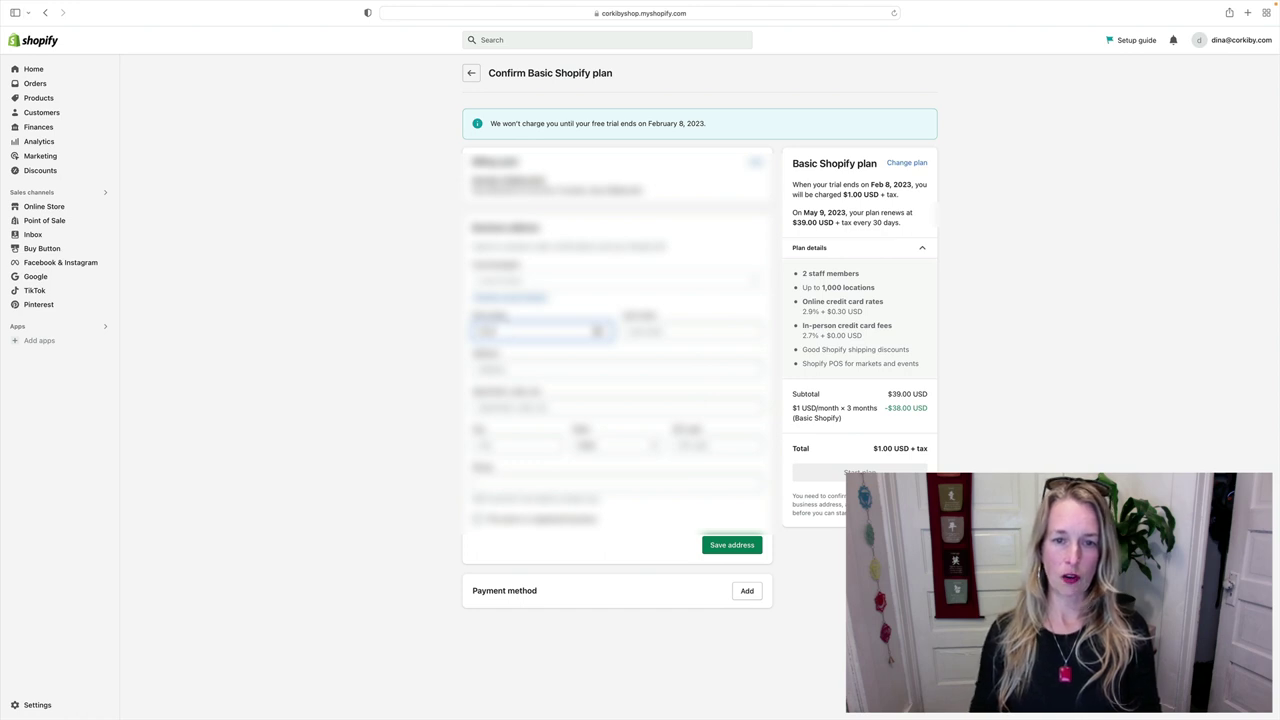
key("Tab")
type("Dina")
key("Tab")
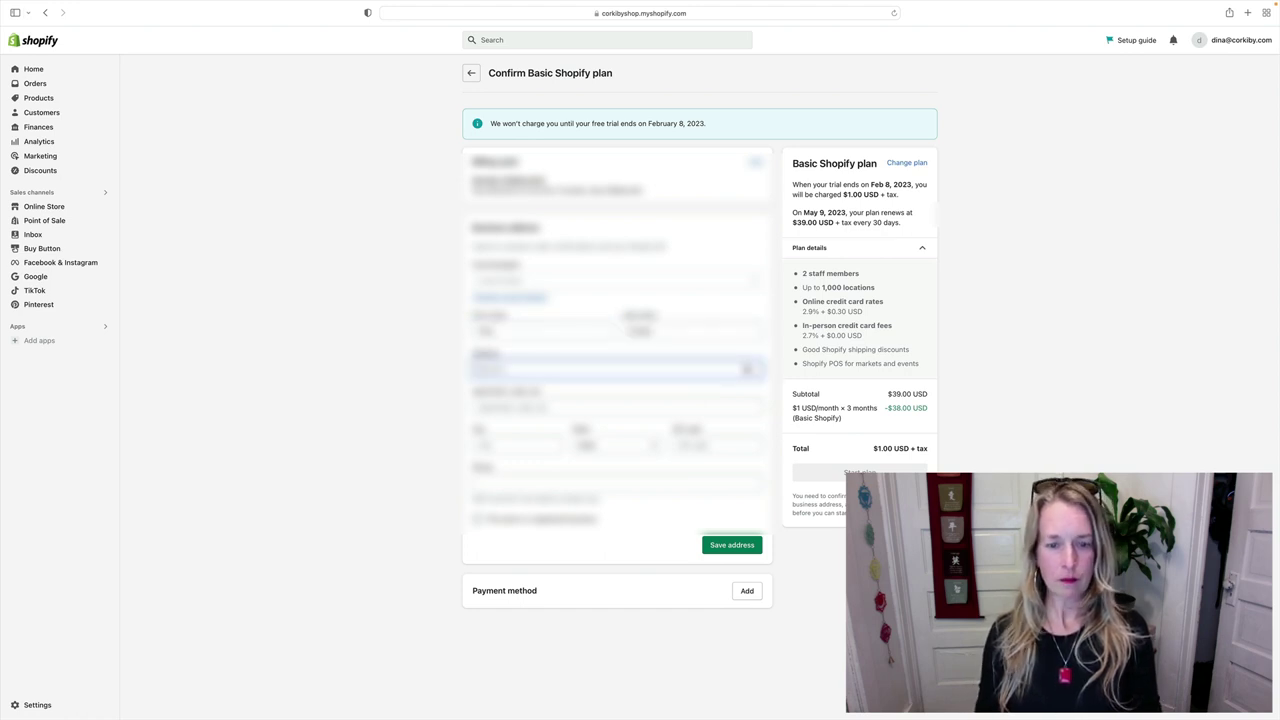
type("123 M")
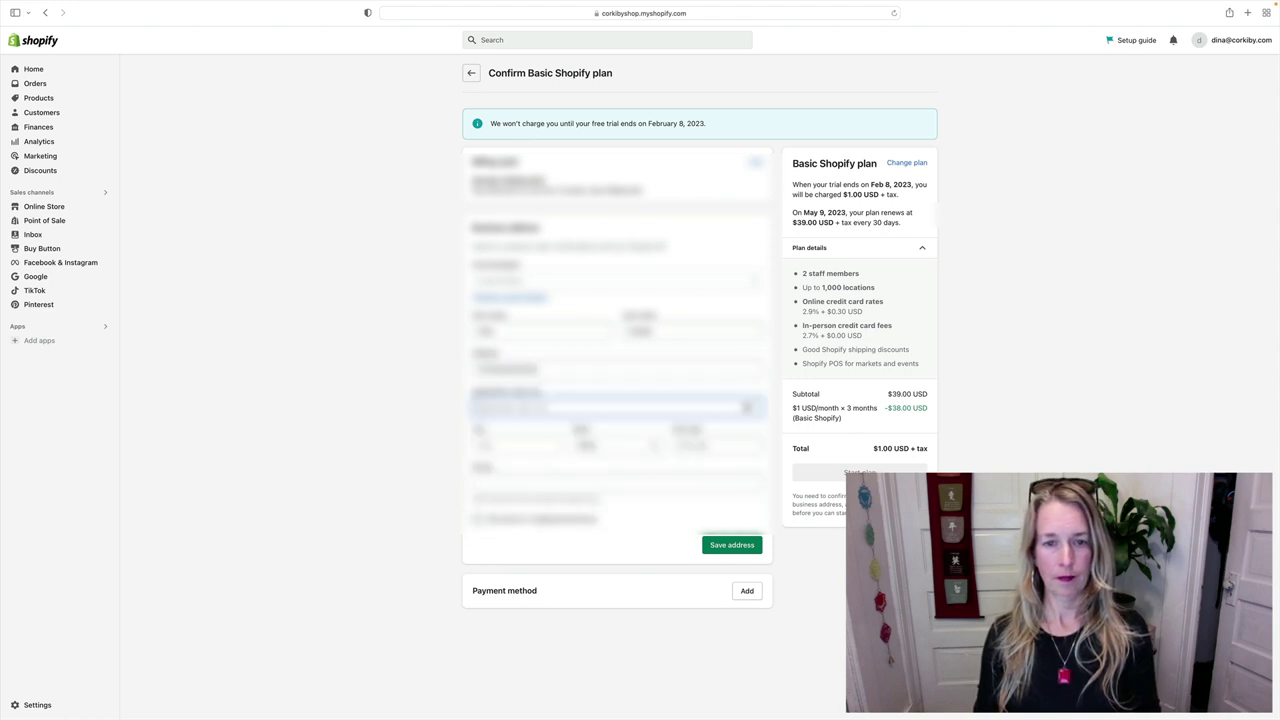
key("Down")
key("Return")
- Fill in the city, state, ZIP code and phone number, and tick the checkbox below the phone field
left_click(617, 445)
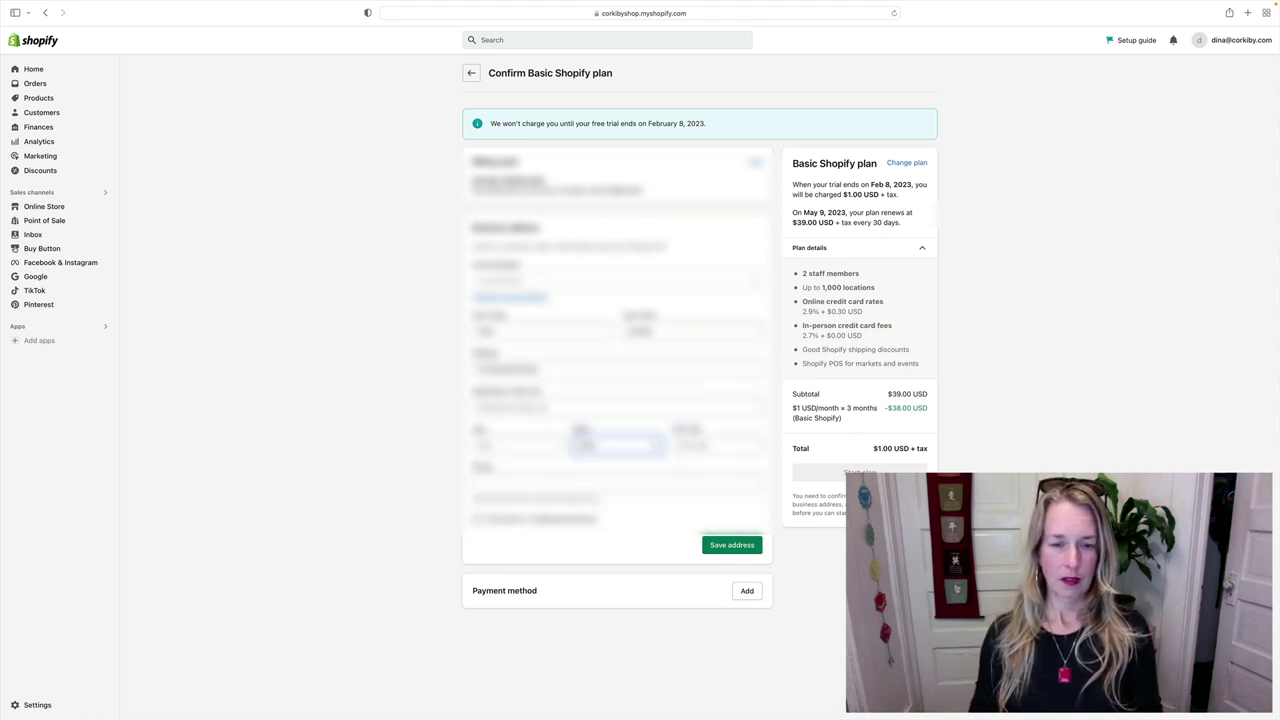
left_click(503, 444)
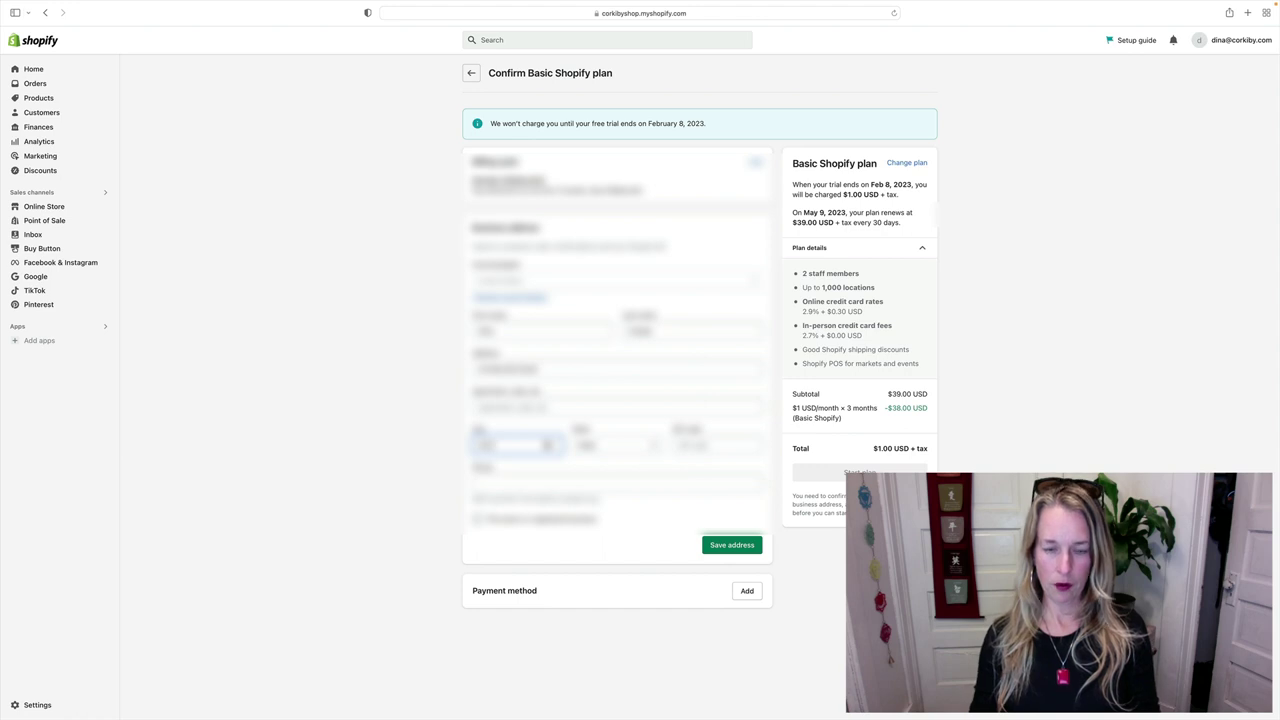
type("Boulder")
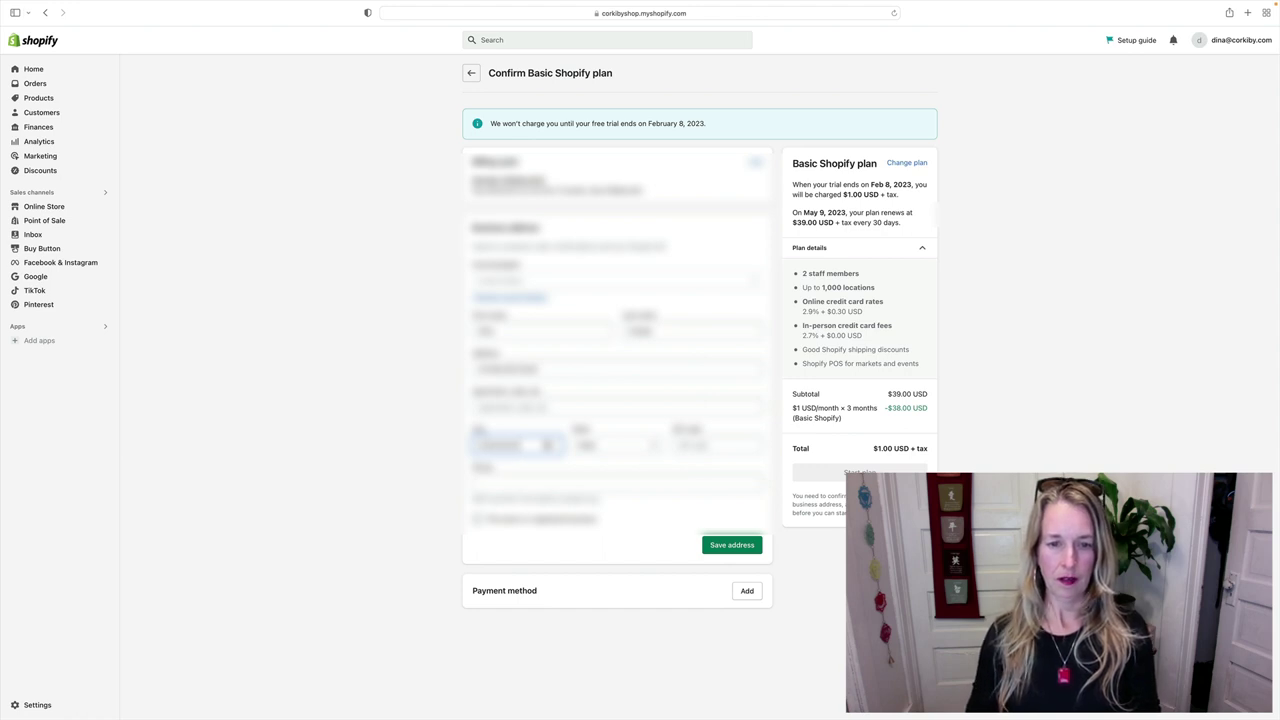
key("Tab")
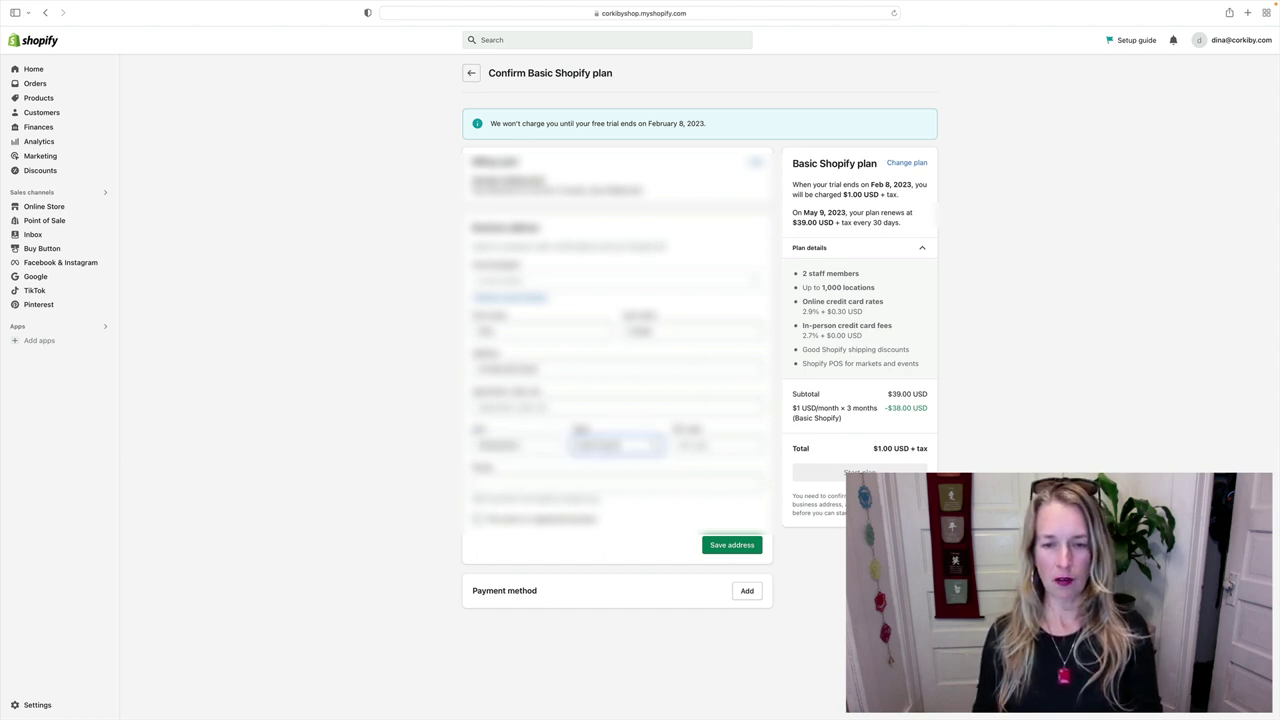
key("Tab")
type("803")
key("Tab")
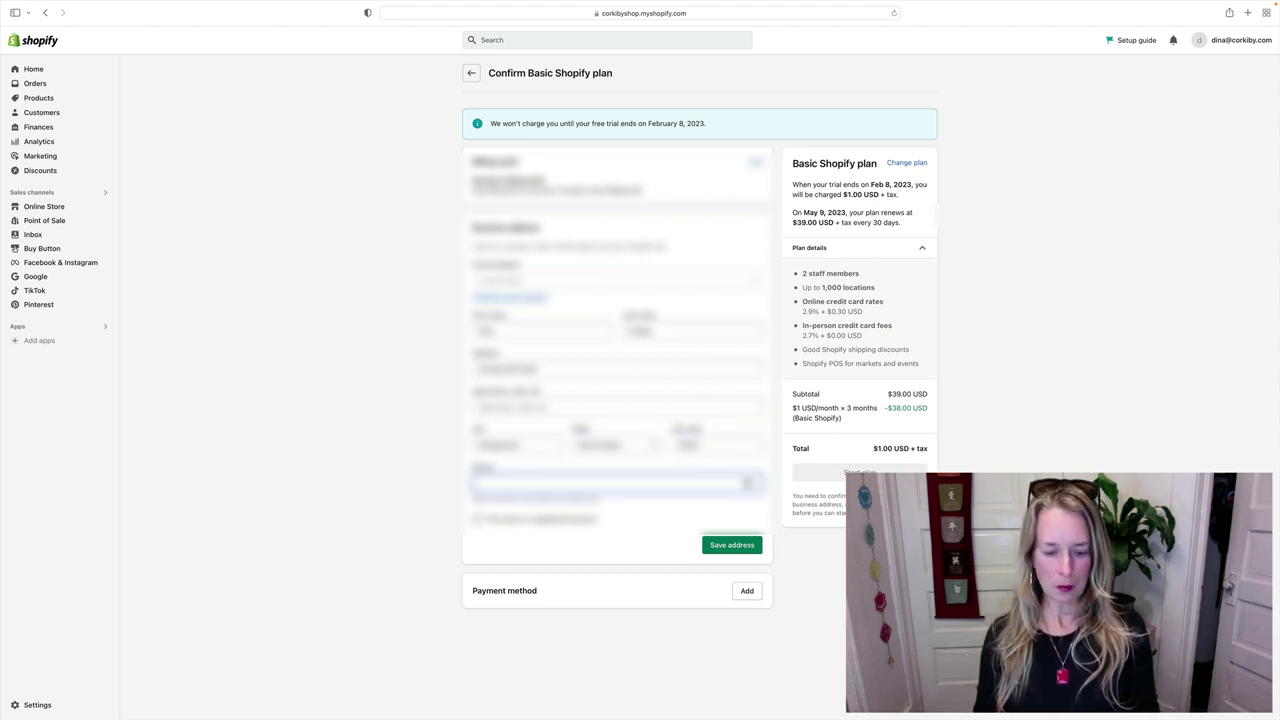
type("720")
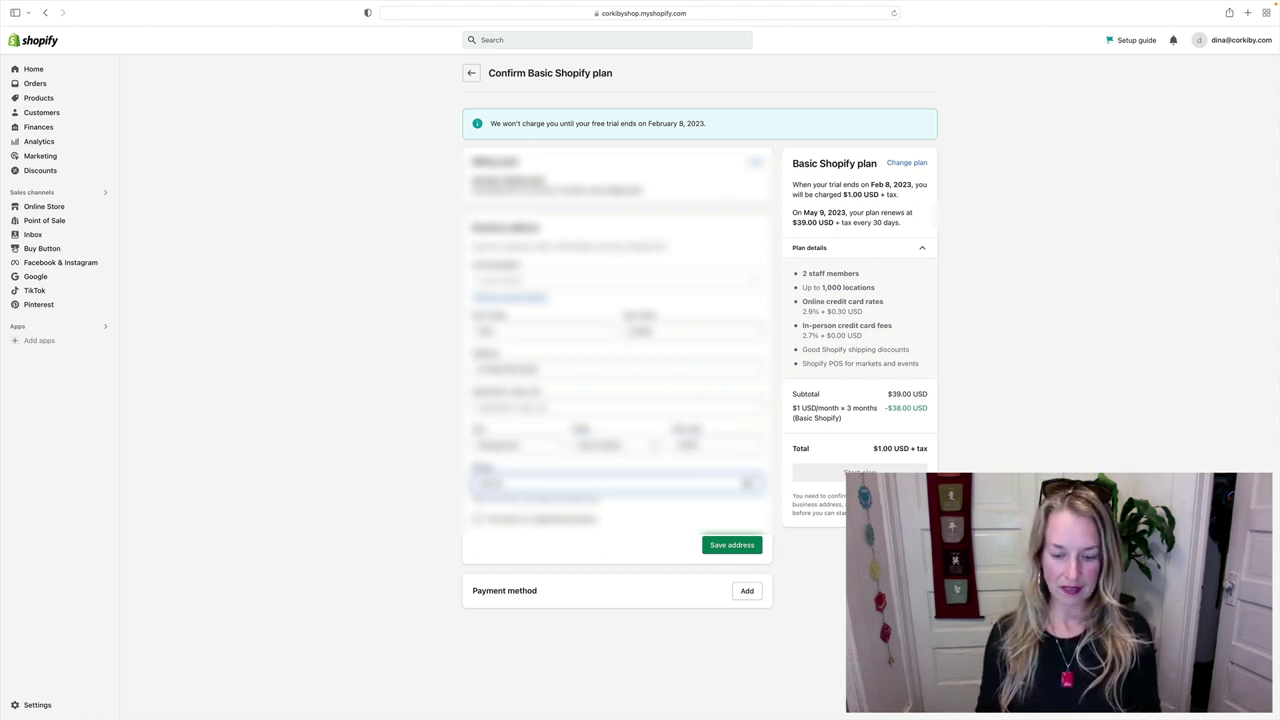
type("555")
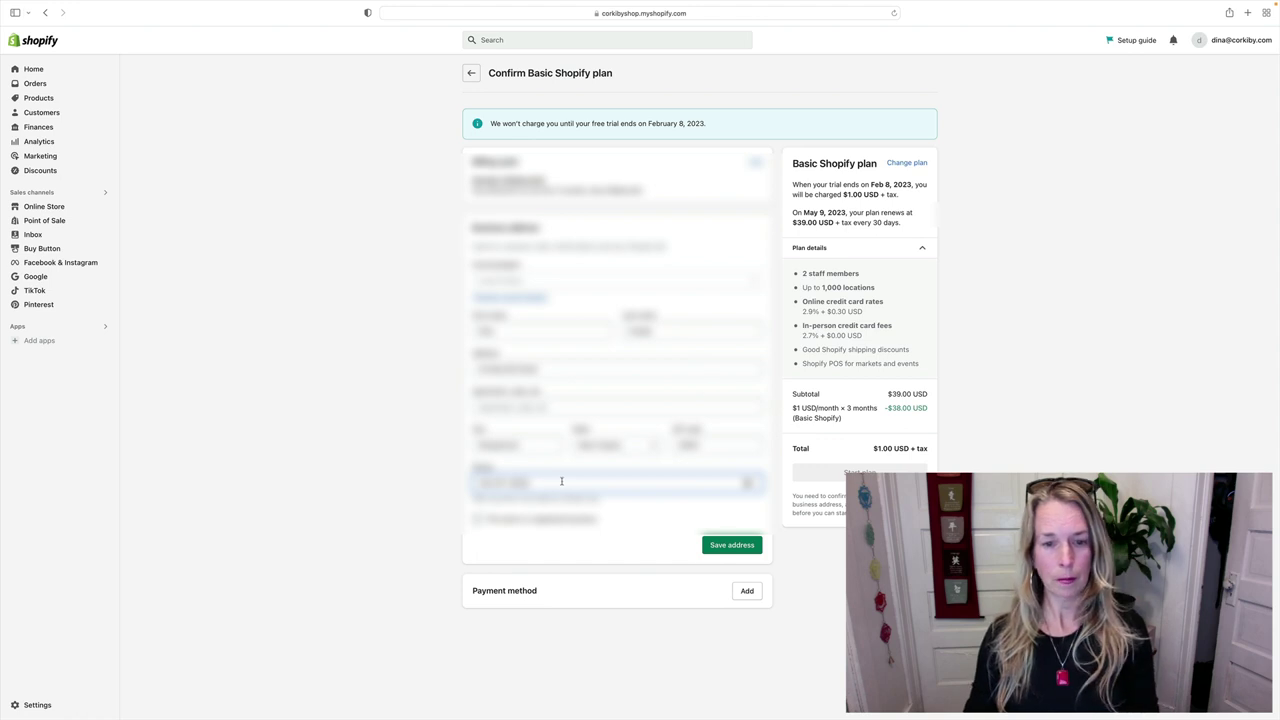
left_click(477, 520)
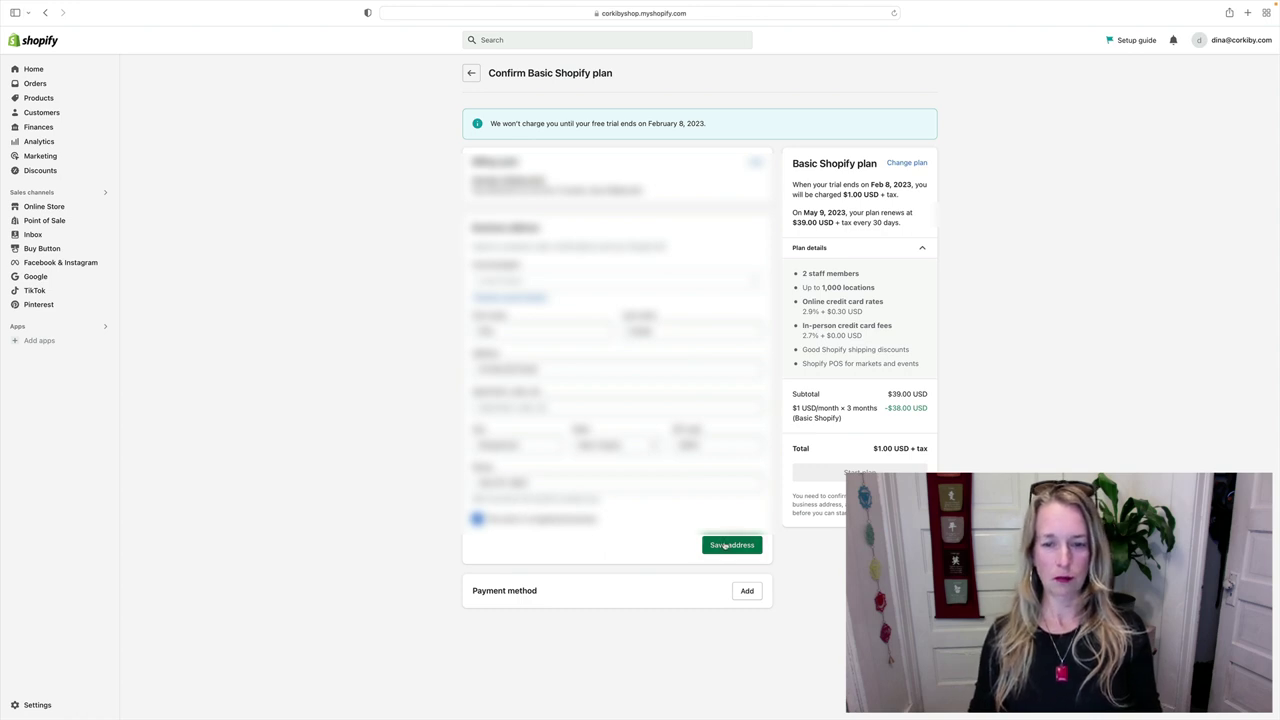
- Save the business address and connect PayPal as the plan's payment method by approving it on PayPal
left_click(724, 547)
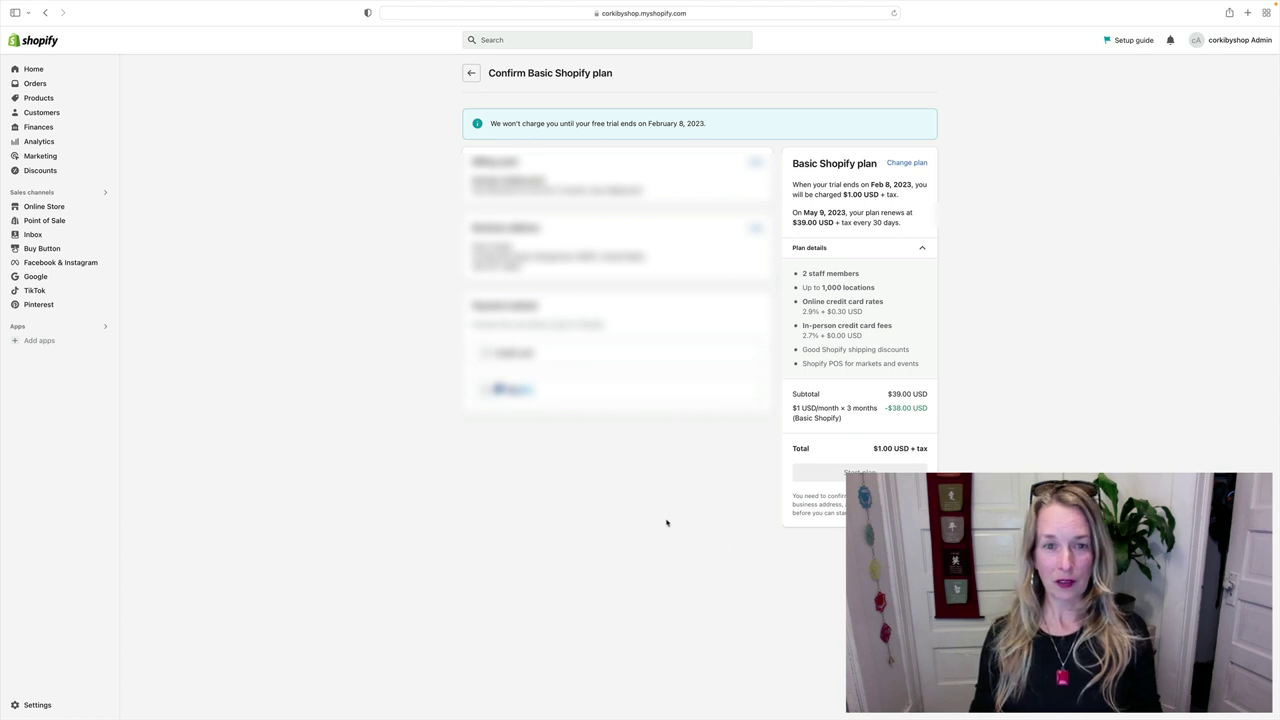
left_click(533, 384)
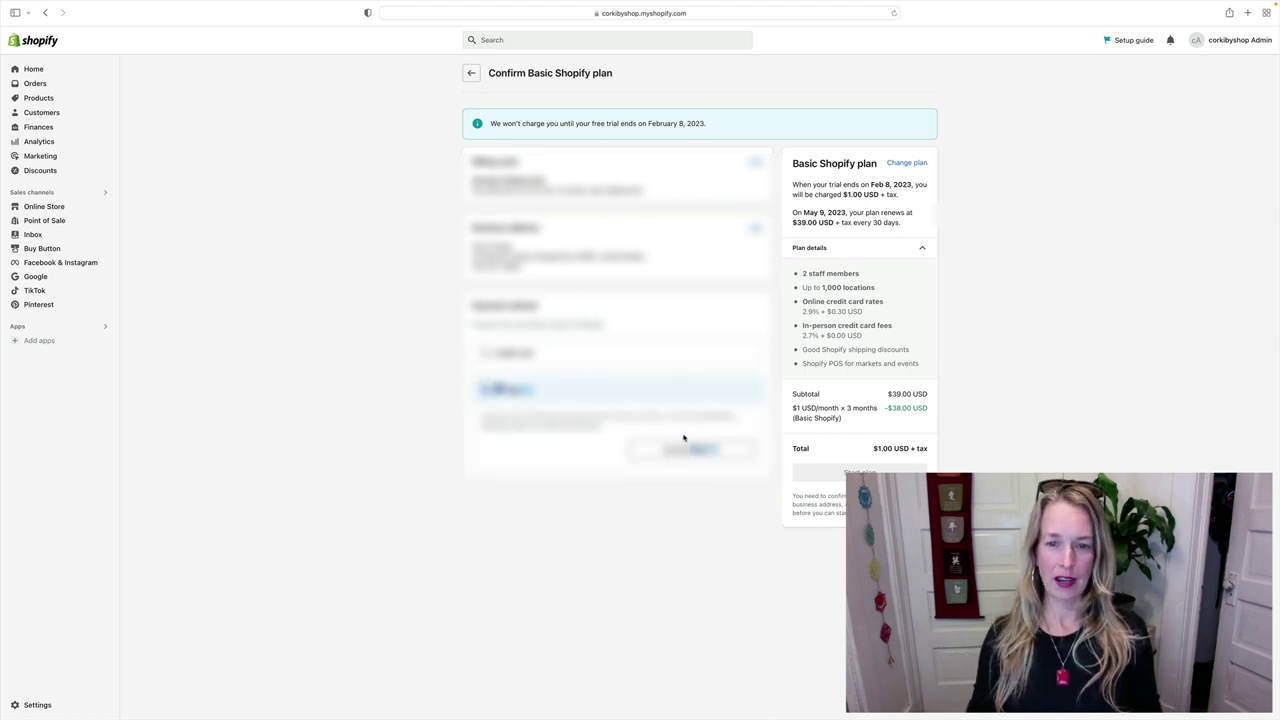
left_click(691, 458)
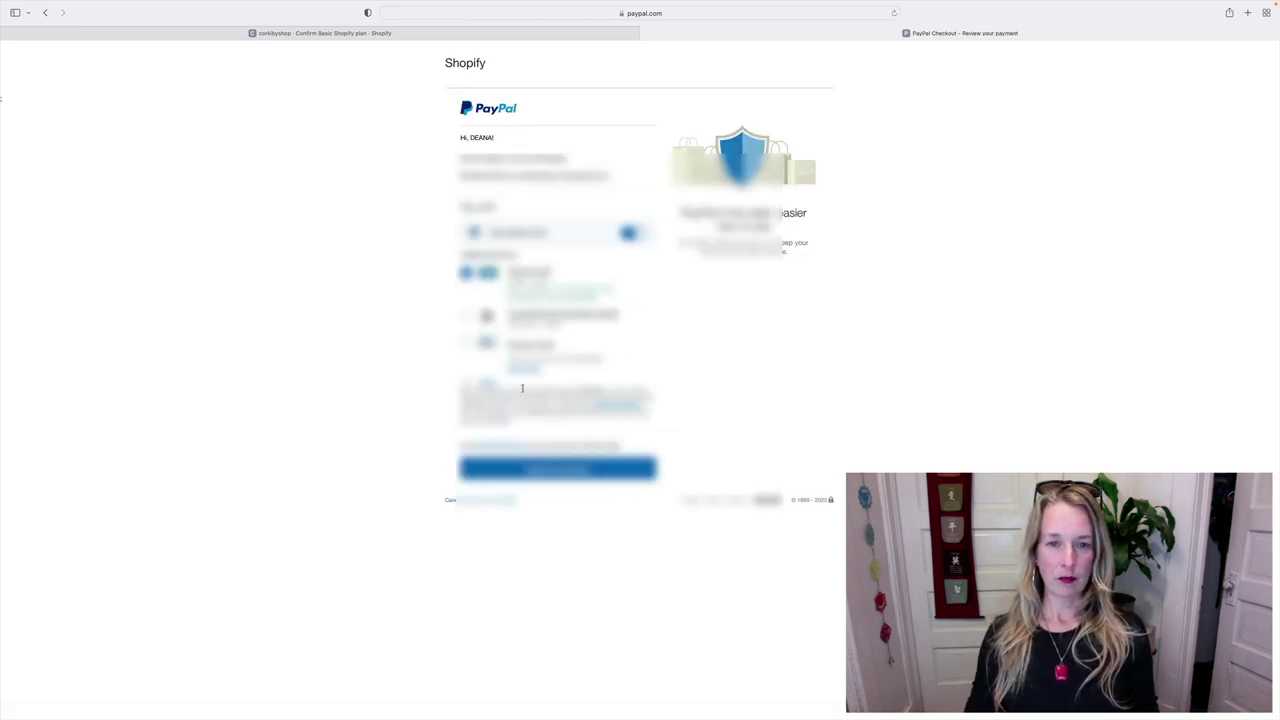
left_click(540, 472)
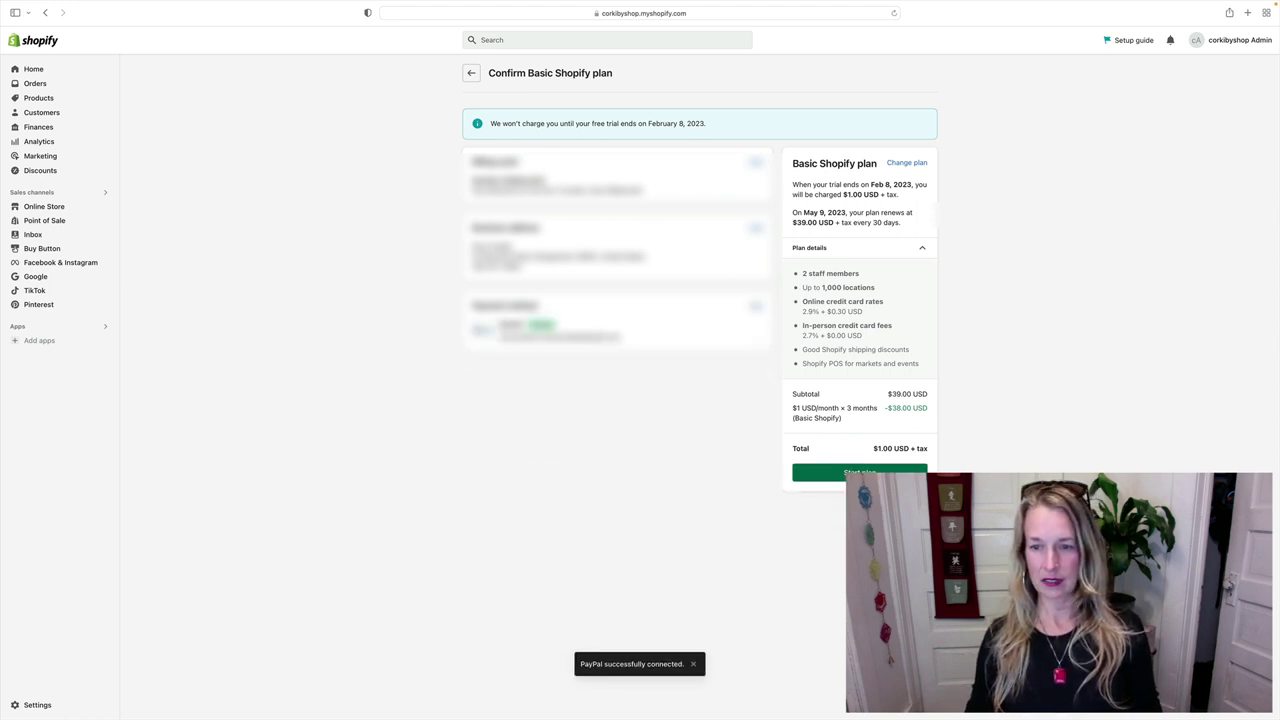
- Start the Basic Shopify plan, back out past POS Pro and Pick a plan, and open Home
left_click(859, 471)
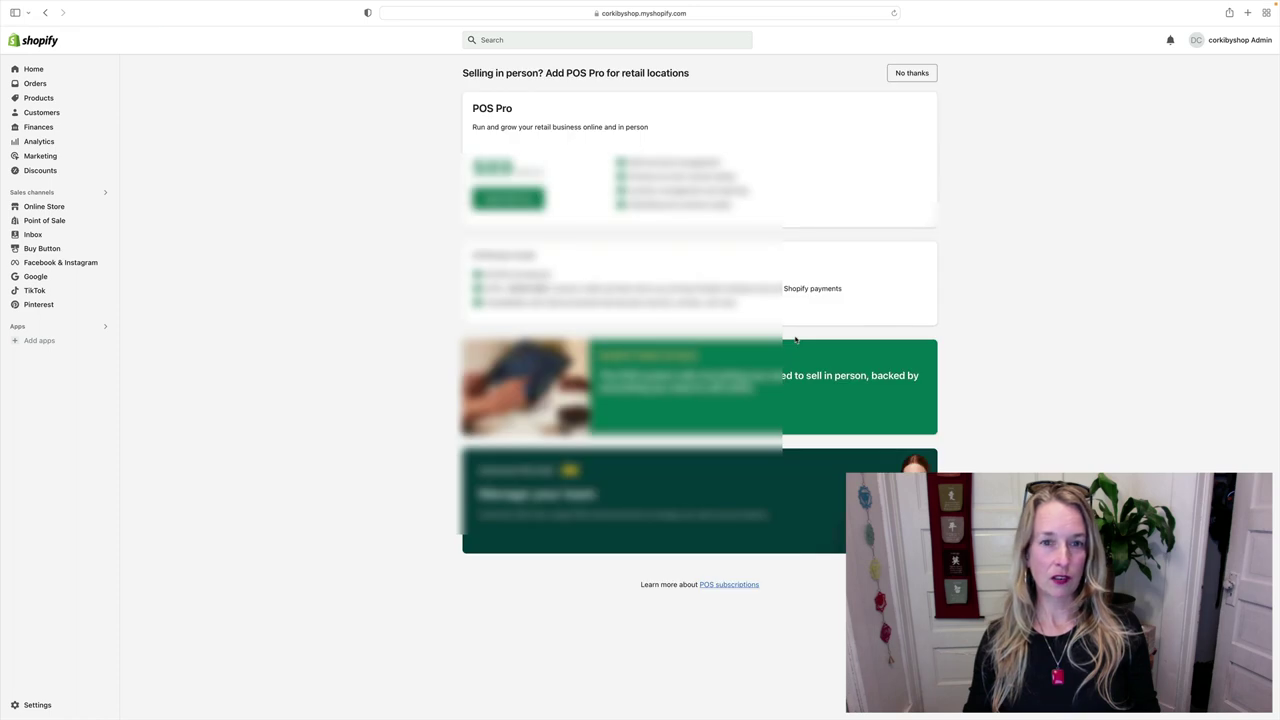
left_click(46, 13)
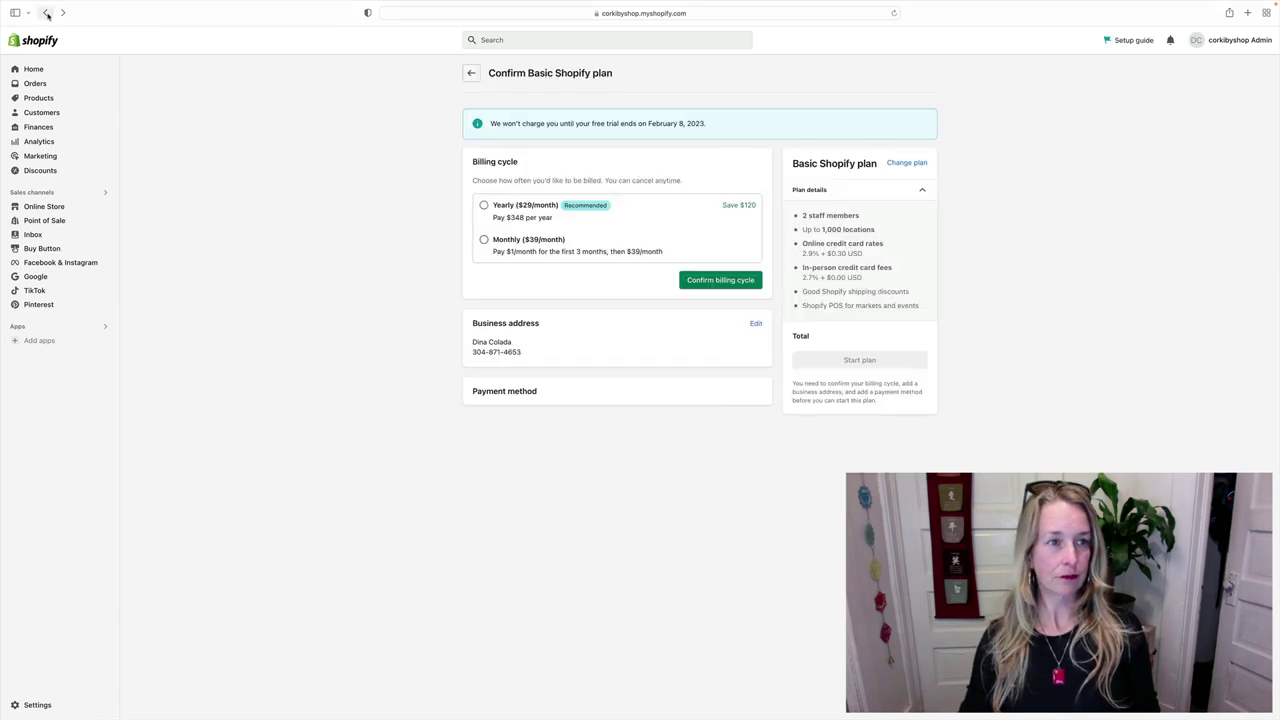
left_click(471, 73)
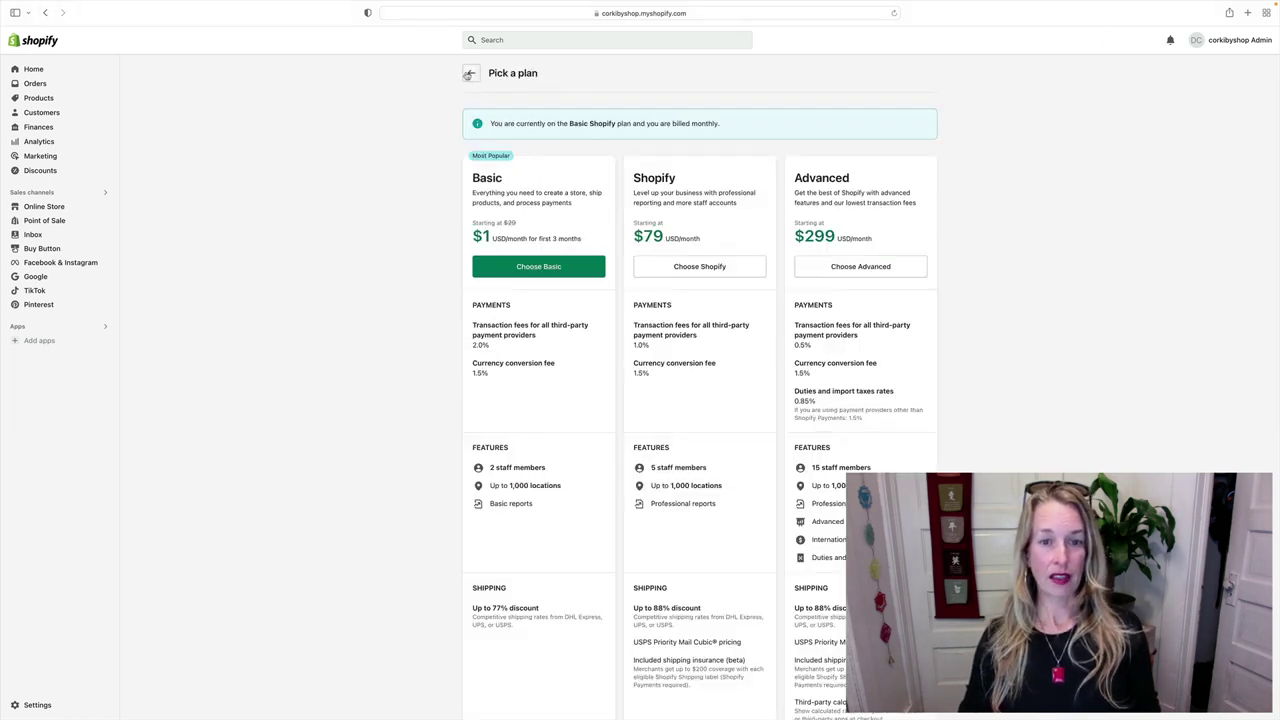
left_click(32, 69)
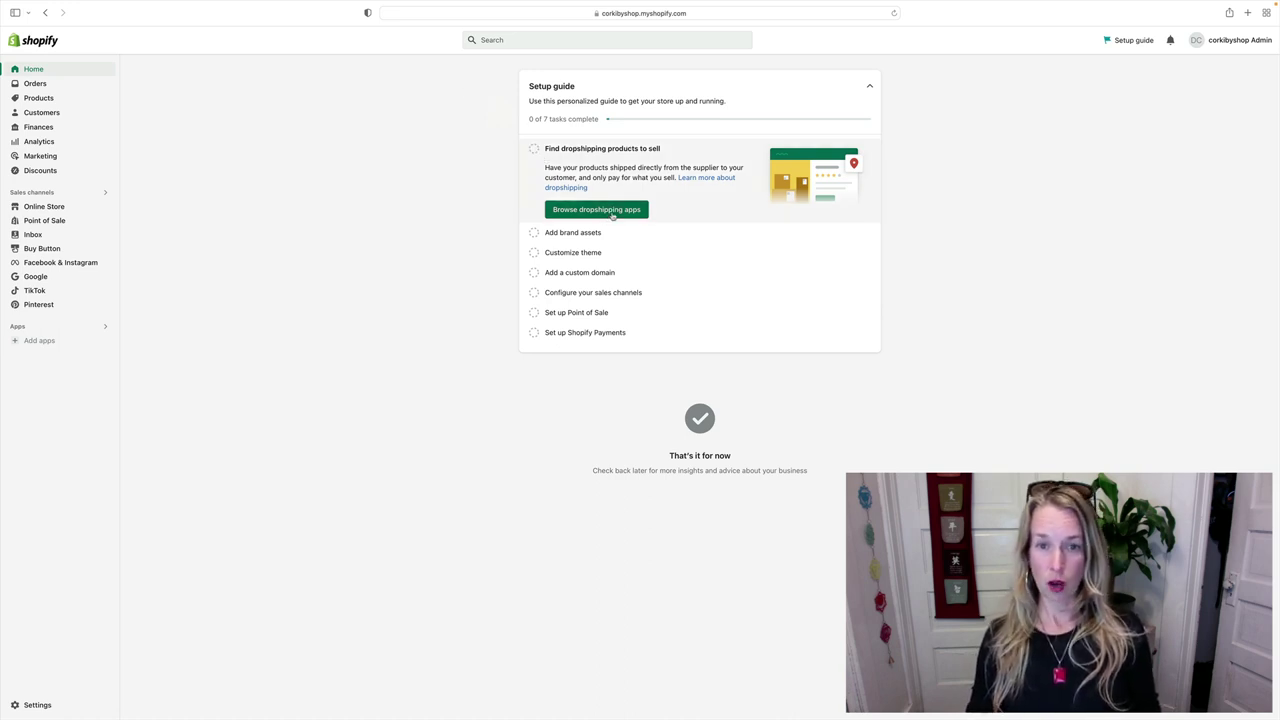
- Browse dropshipping apps and expand Recommended dropshipping apps with More picks for you
left_click(613, 216)
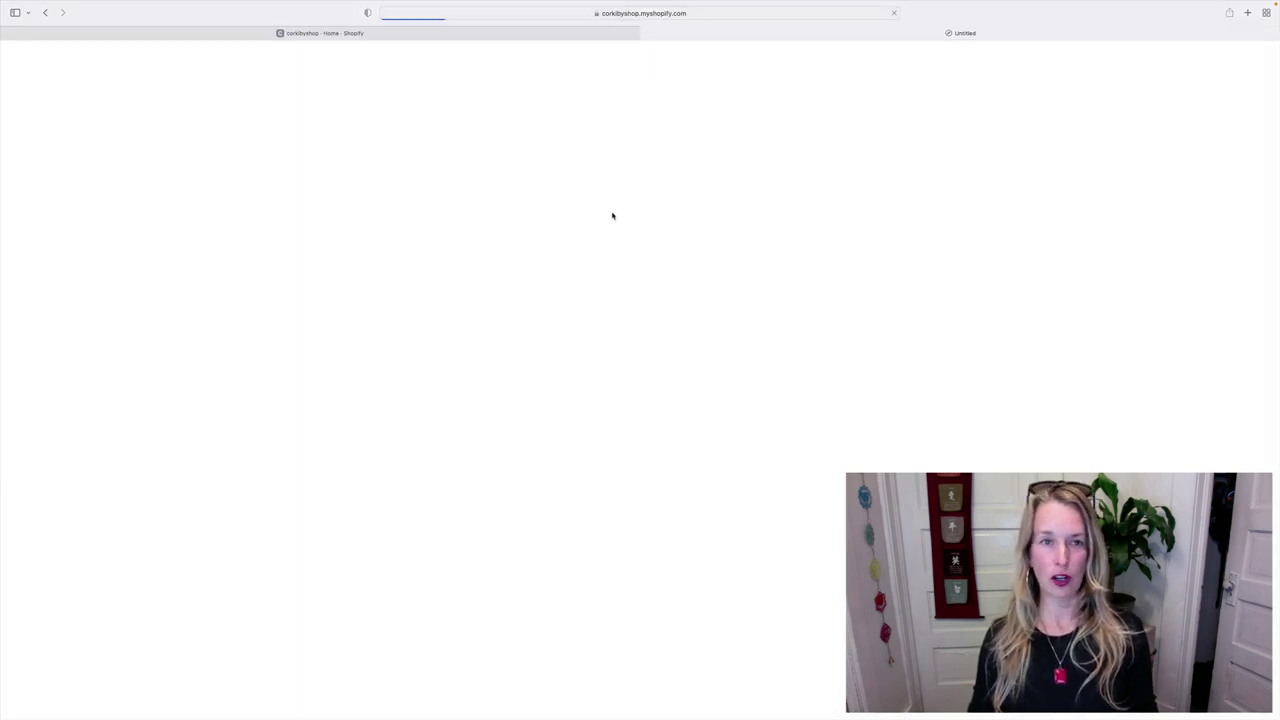
scroll(593, 223, "down", 5)
scroll(593, 223, "down", 4)
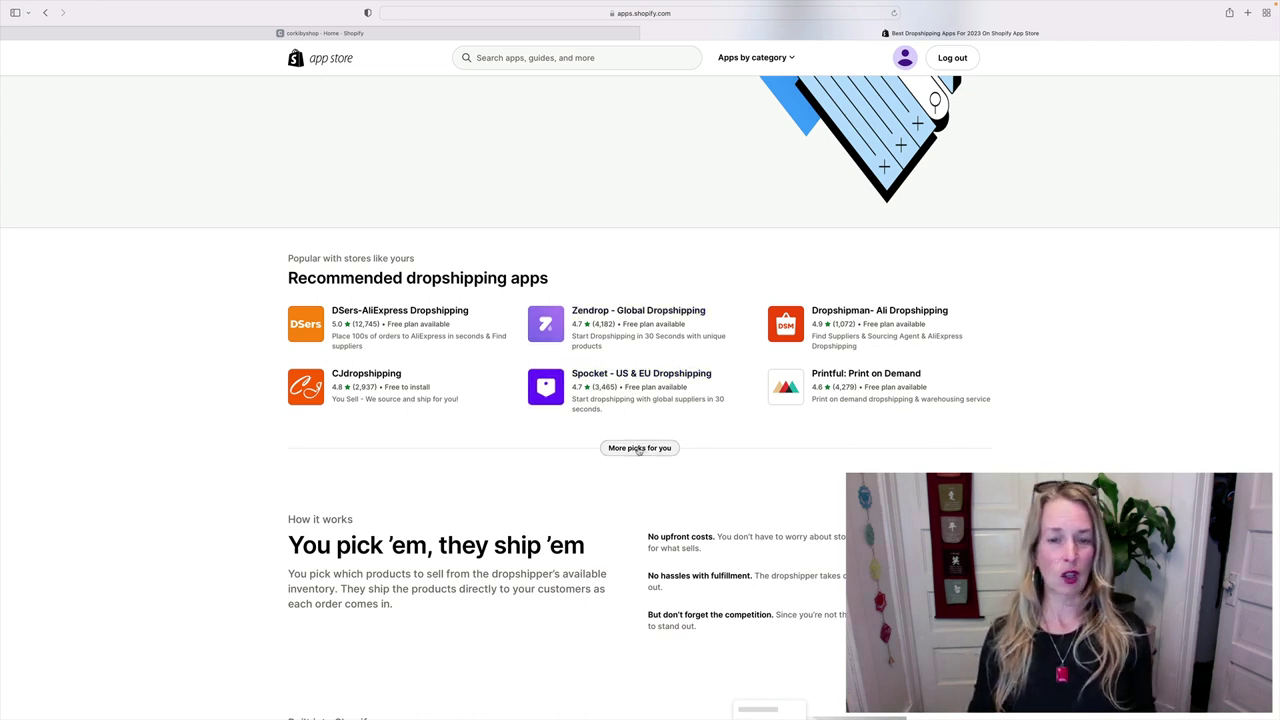
left_click(639, 448)
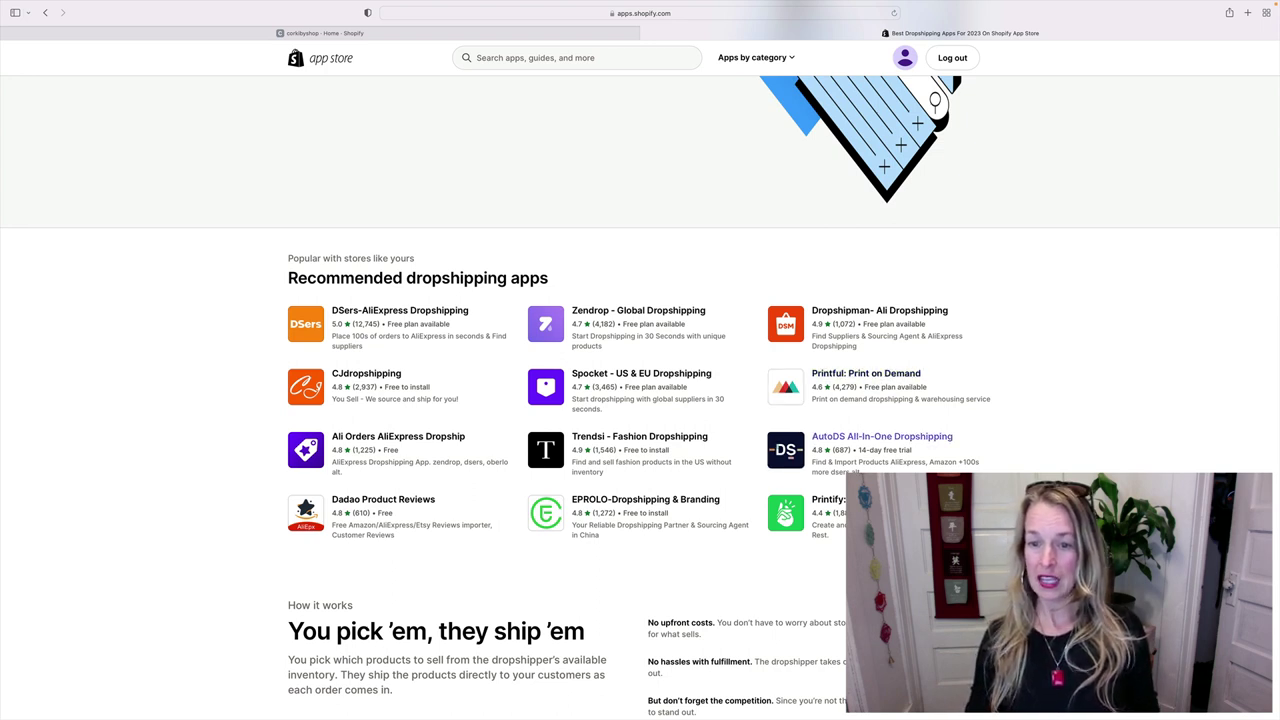
left_click(851, 378)
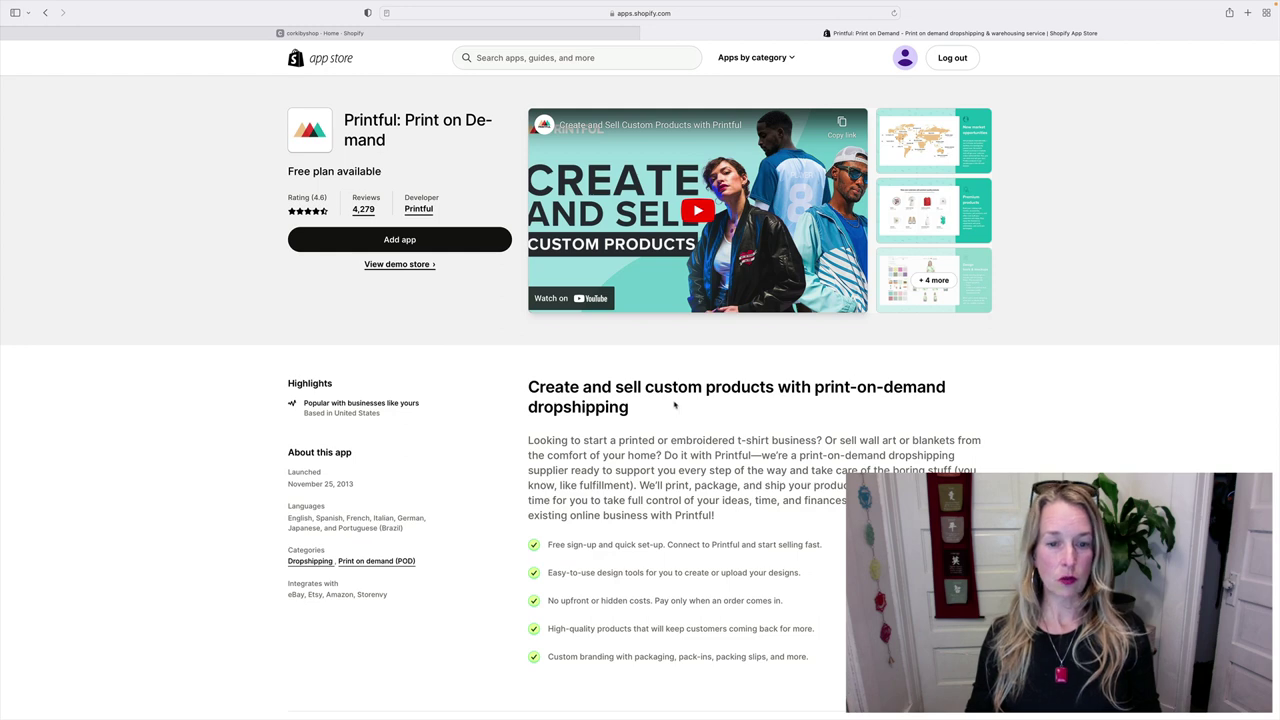
scroll(720, 401, "down", 1)
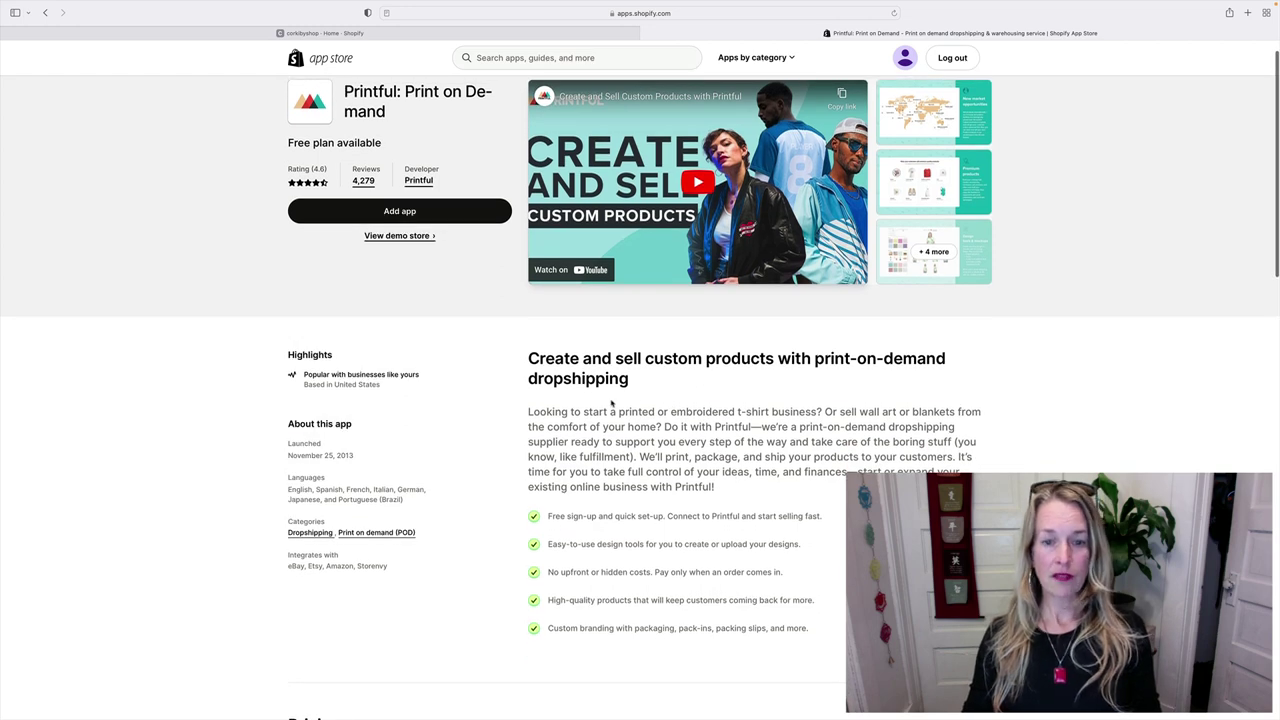
scroll(611, 402, "down", 5)
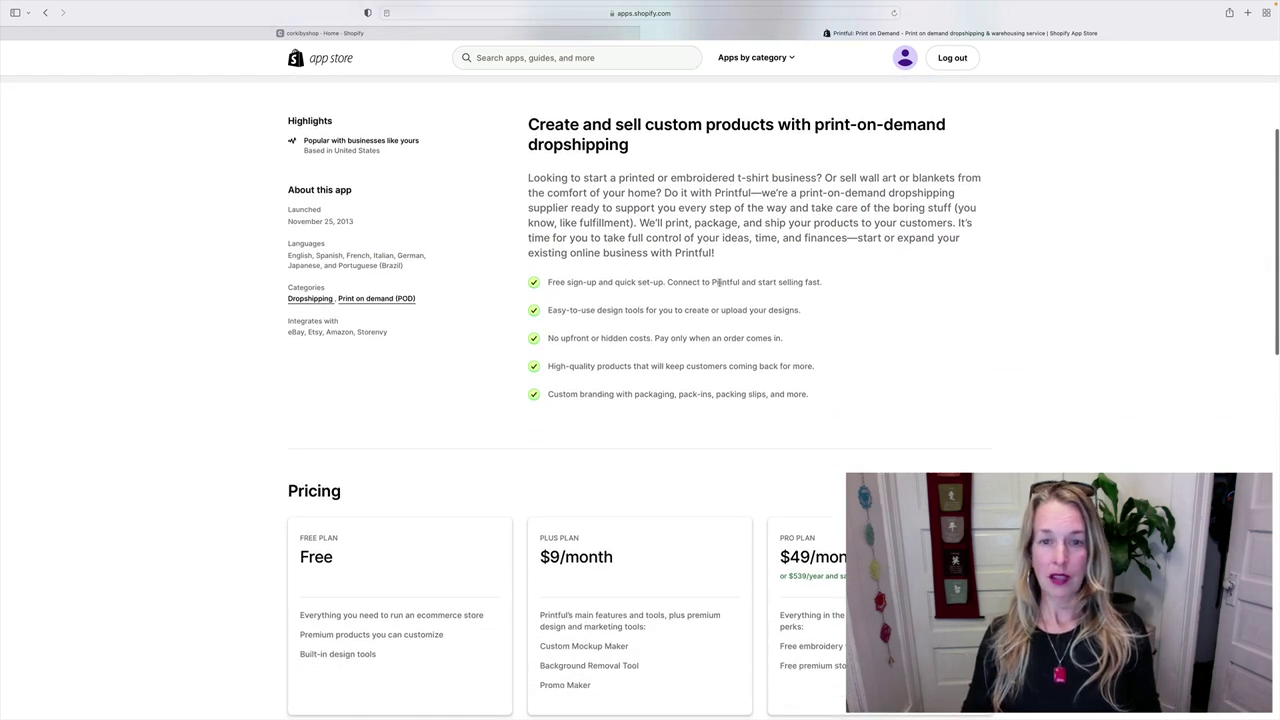
scroll(558, 377, "down", 4)
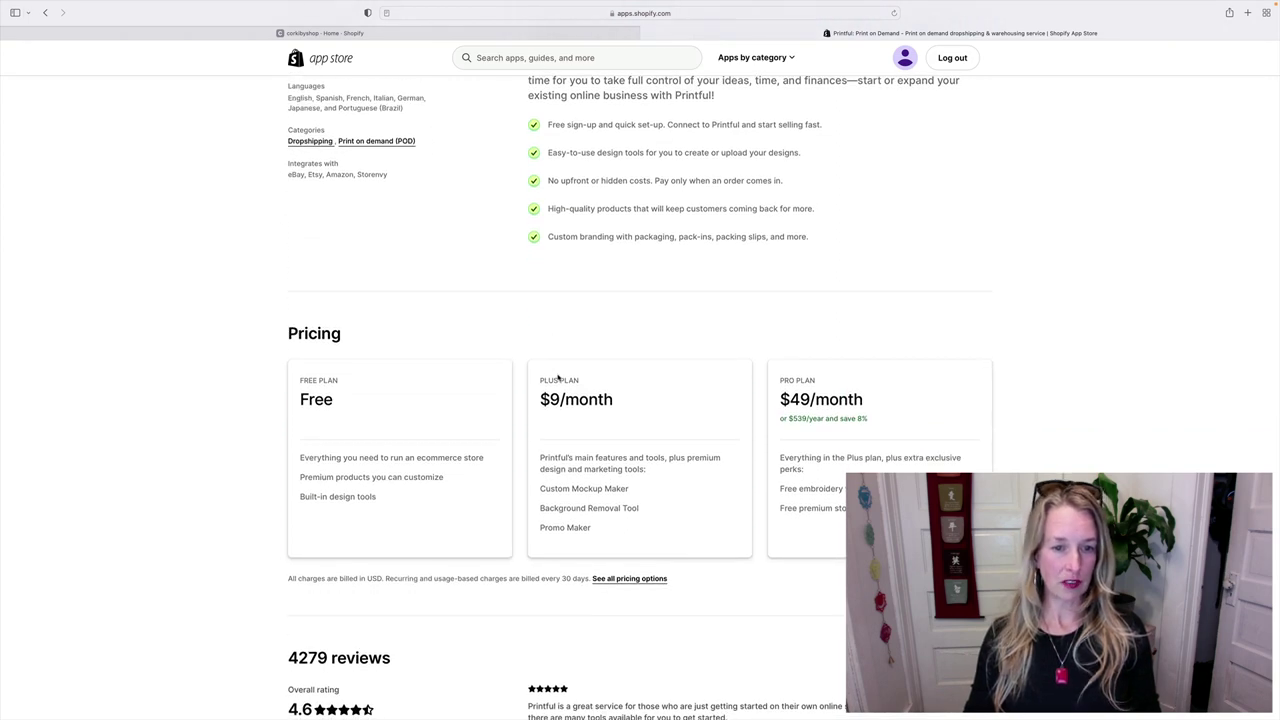
scroll(558, 377, "down", 2)
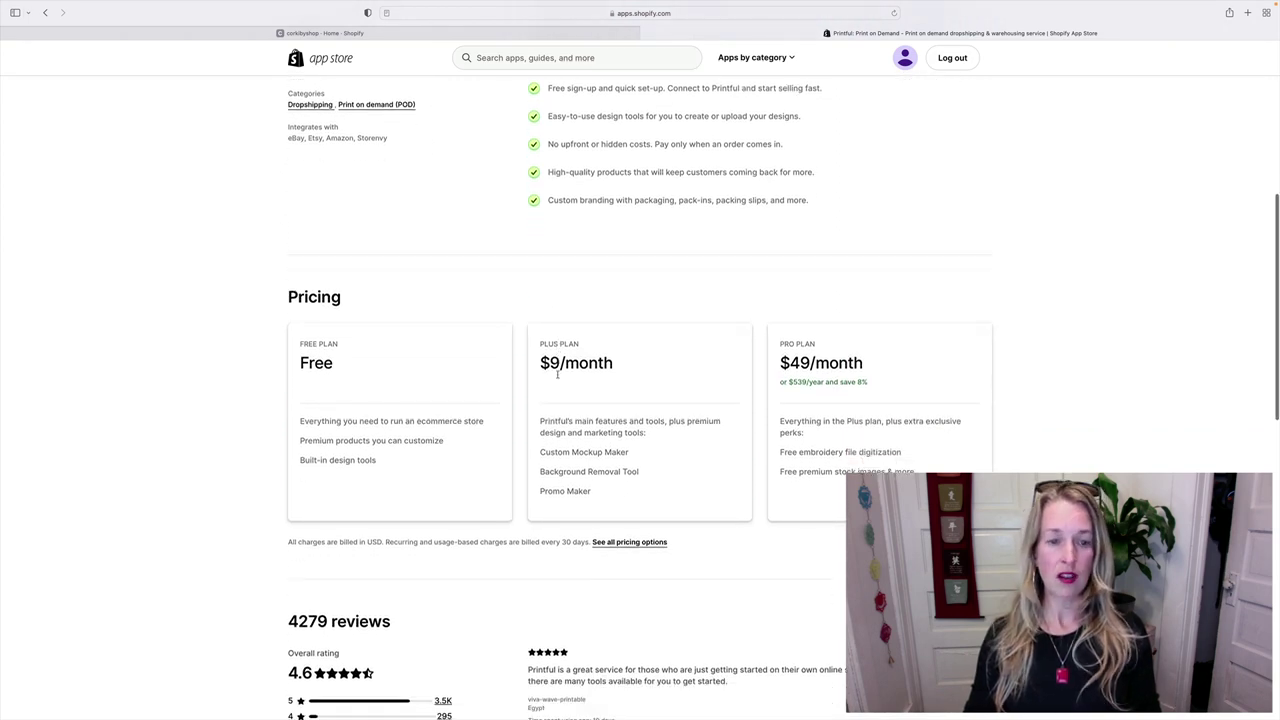
scroll(558, 377, "down", 1)
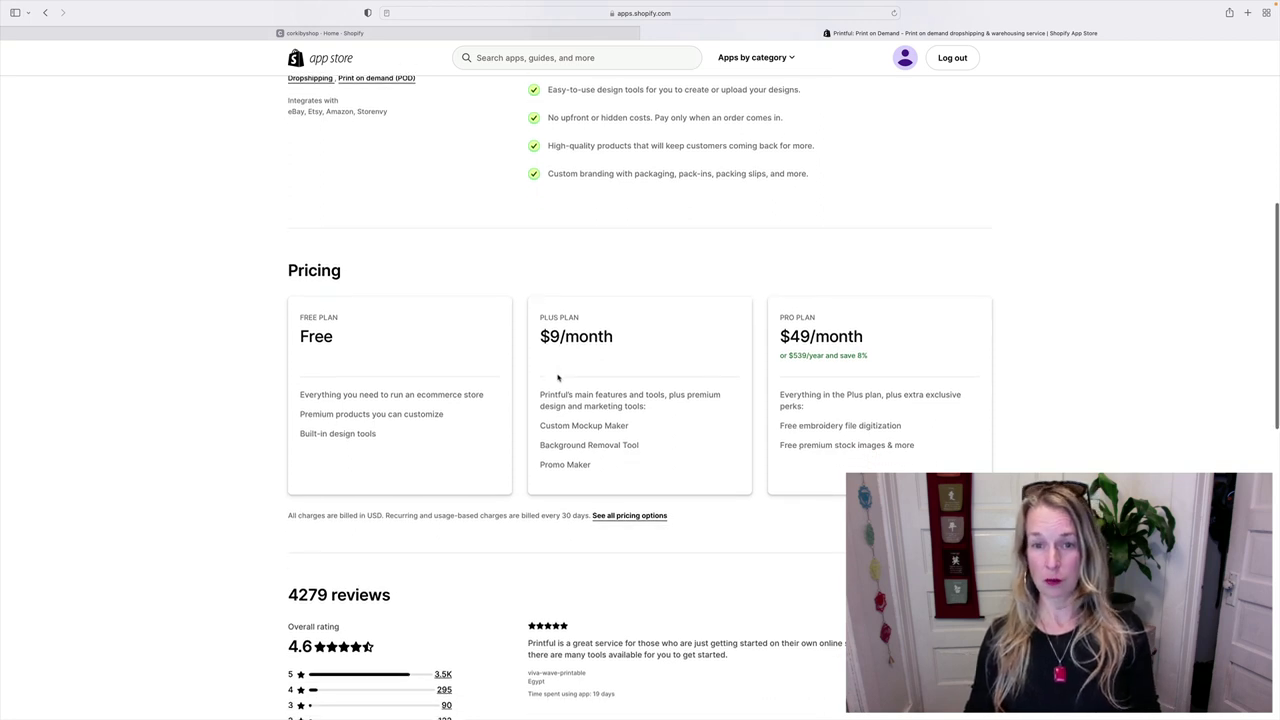
scroll(558, 377, "down", 5)
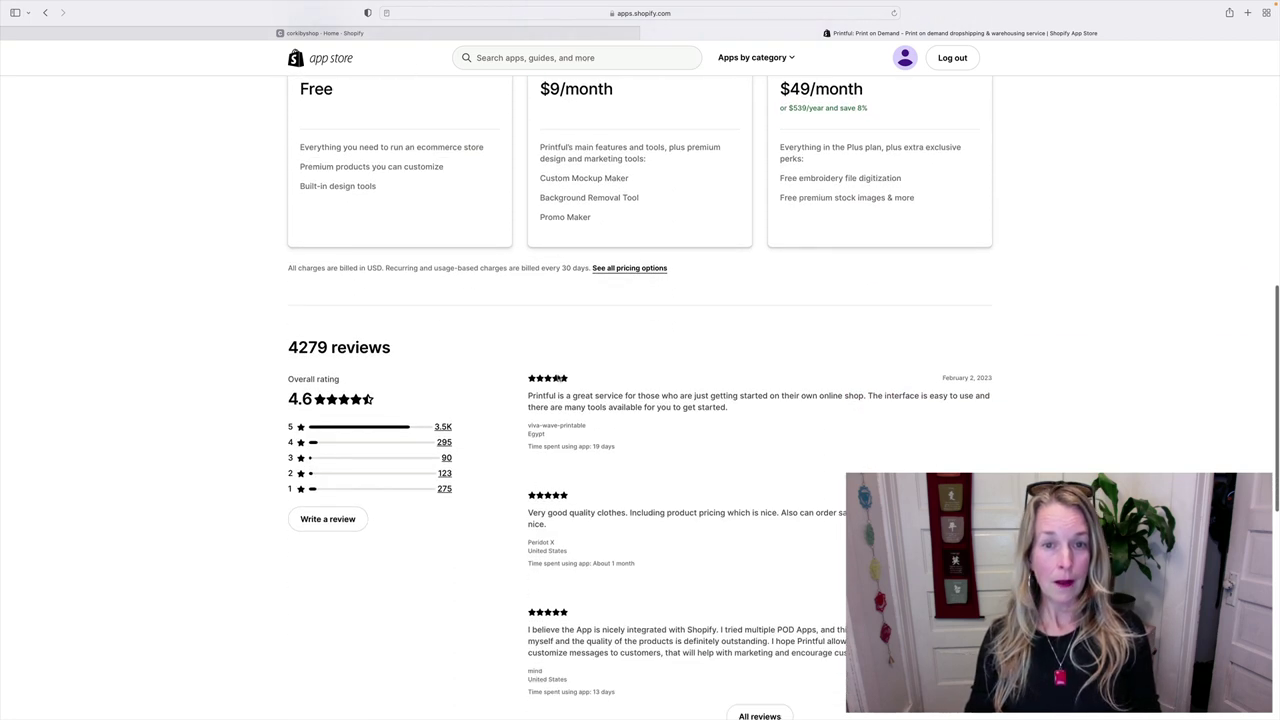
scroll(558, 377, "up", 1)
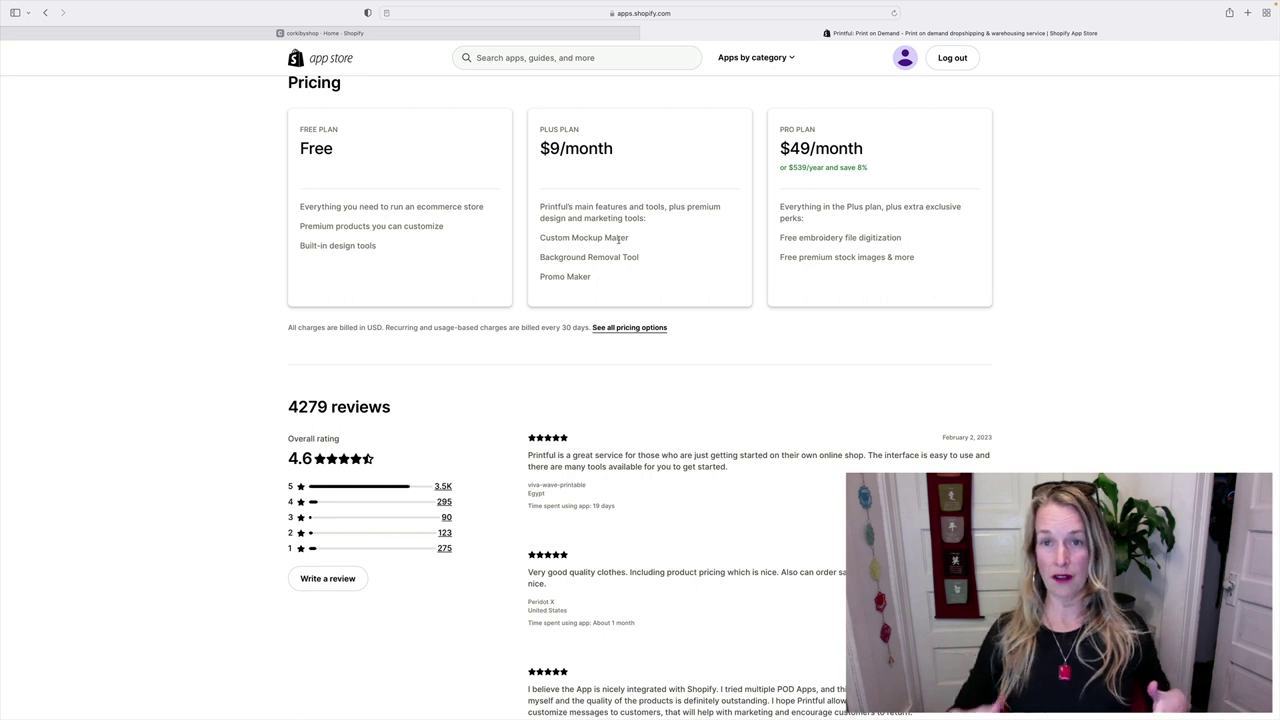
scroll(622, 239, "up", 1)
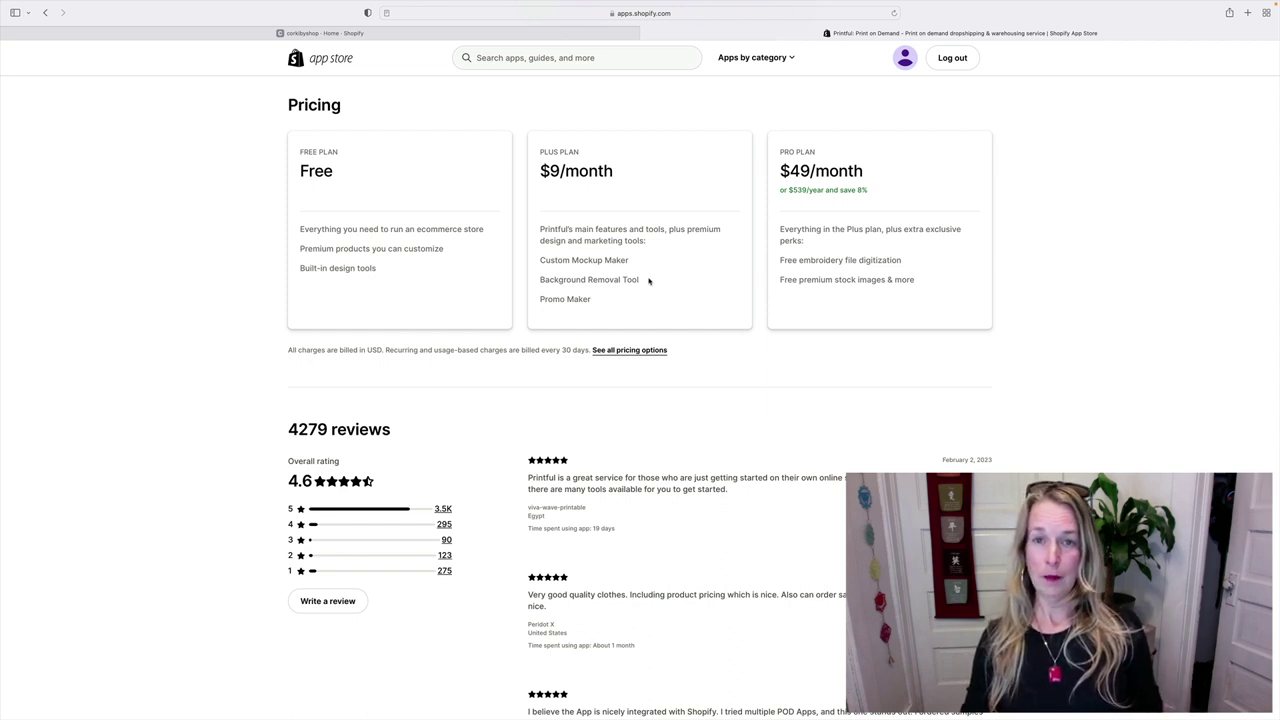
scroll(649, 281, "up", 10)
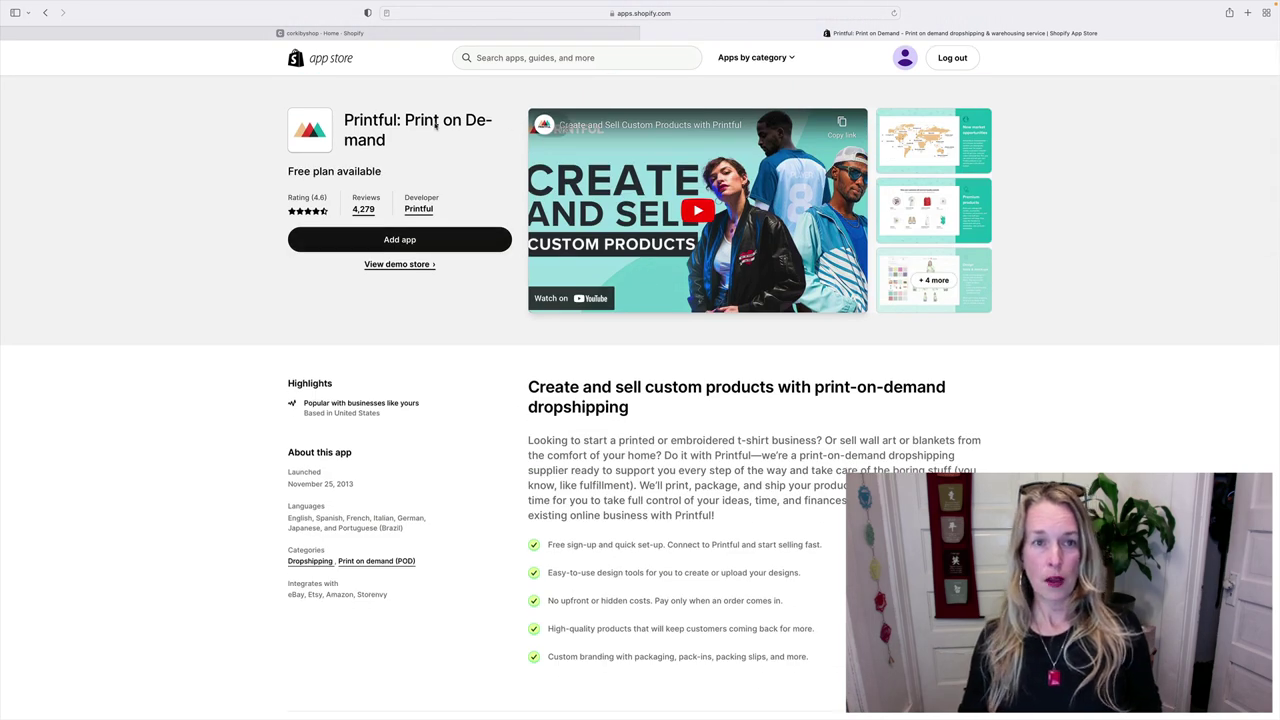
- Return to the Dropshipping page, expand More picks for you, and open Printify: Print on Demand
left_click(45, 12)
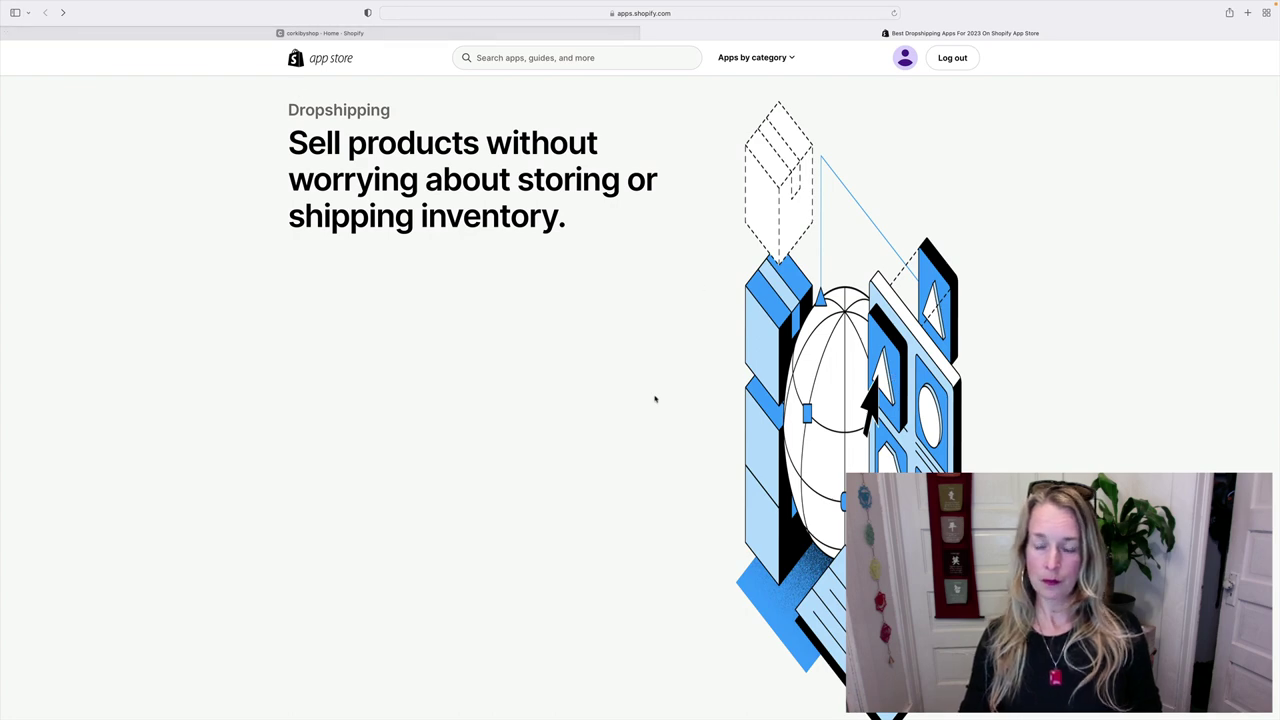
scroll(656, 400, "down", 5)
left_click(640, 410)
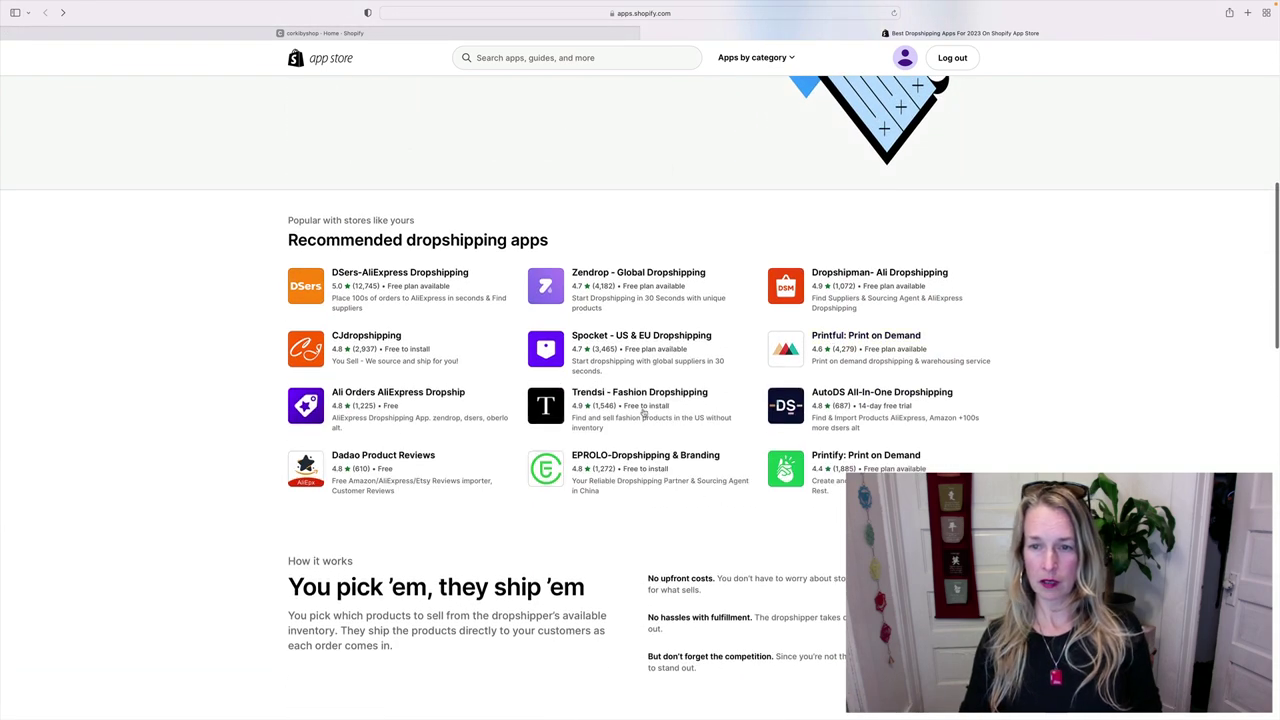
left_click(883, 466)
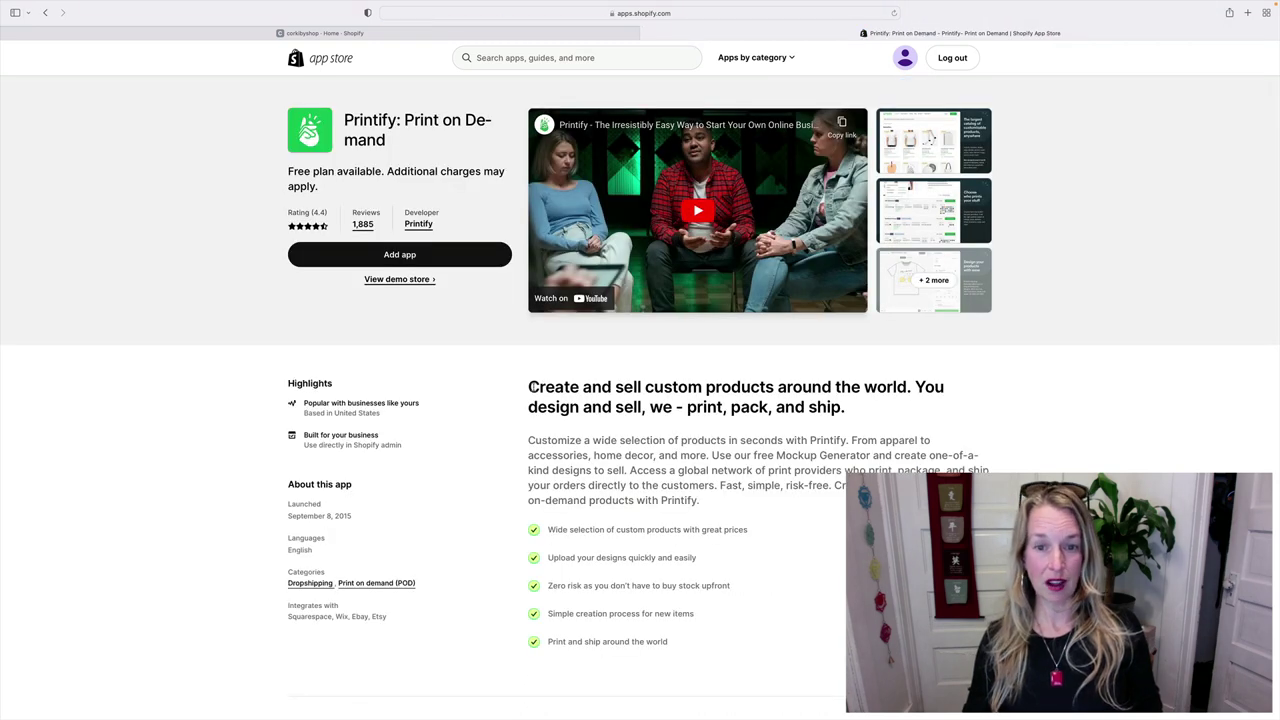
- Scroll through the Printify listing's free plan, 4.4 rating and 1,885 reviews
scroll(532, 386, "down", 5)
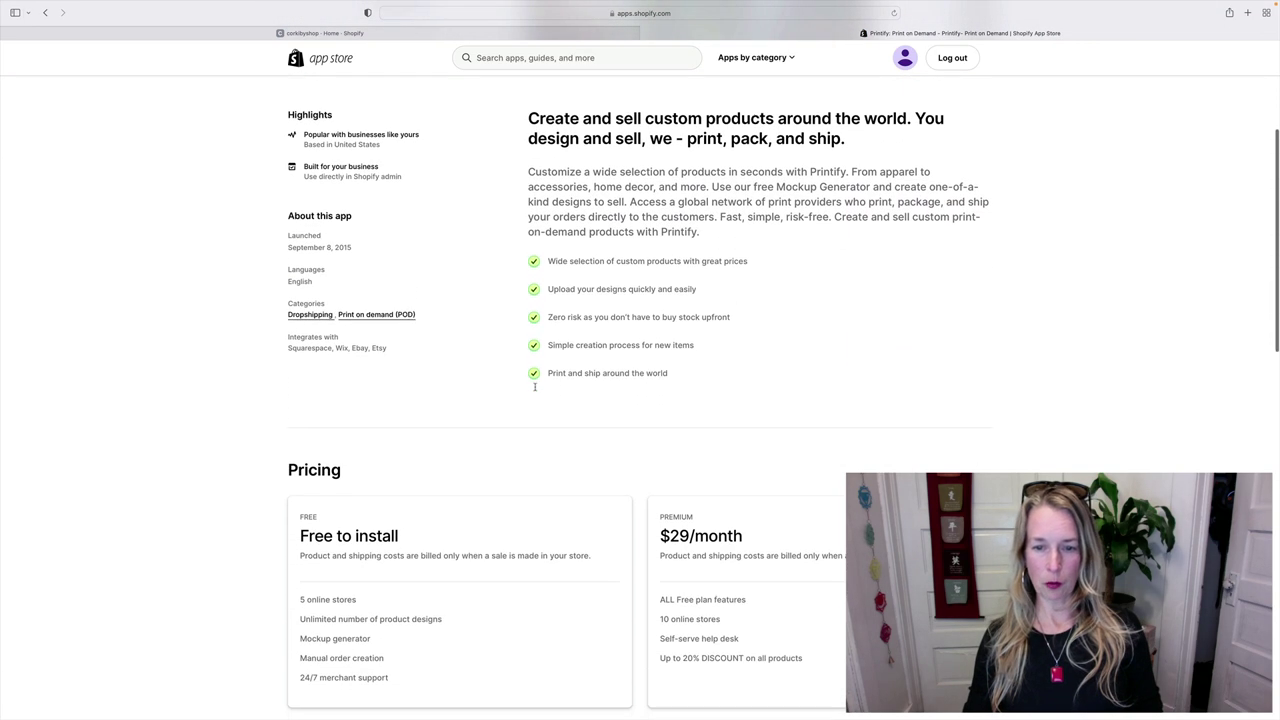
scroll(534, 387, "down", 4)
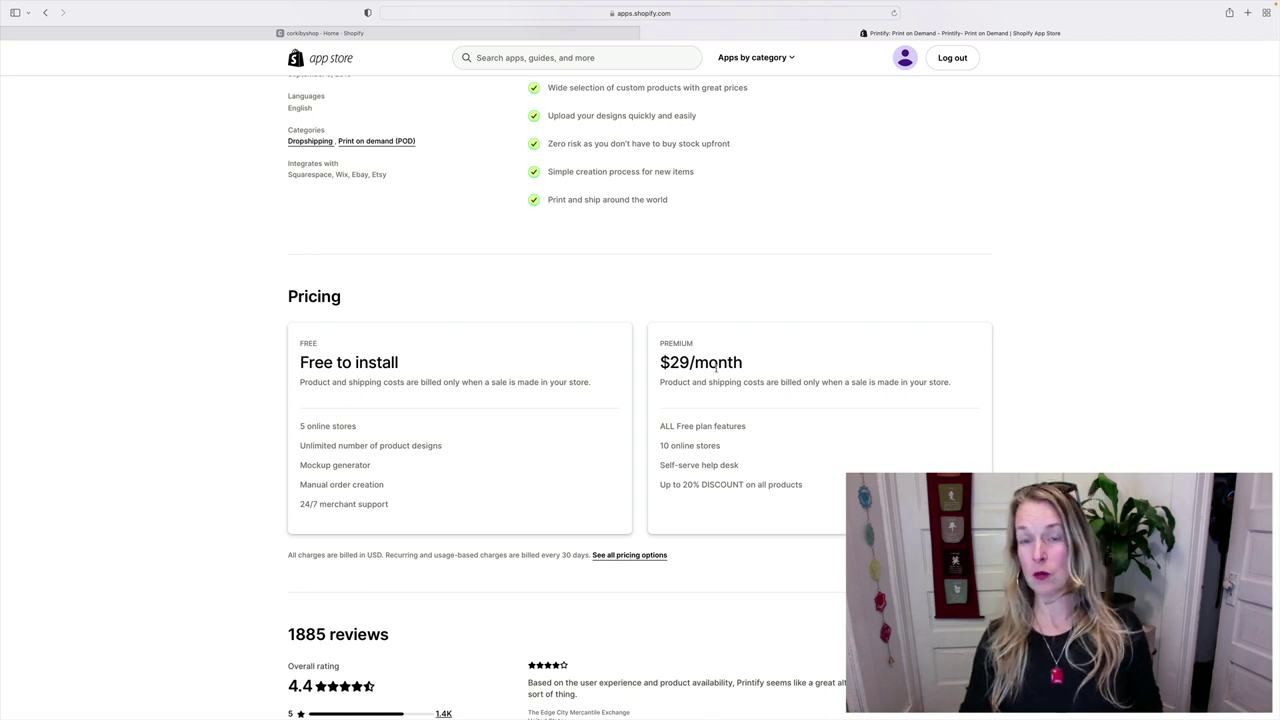
scroll(716, 369, "up", 4)
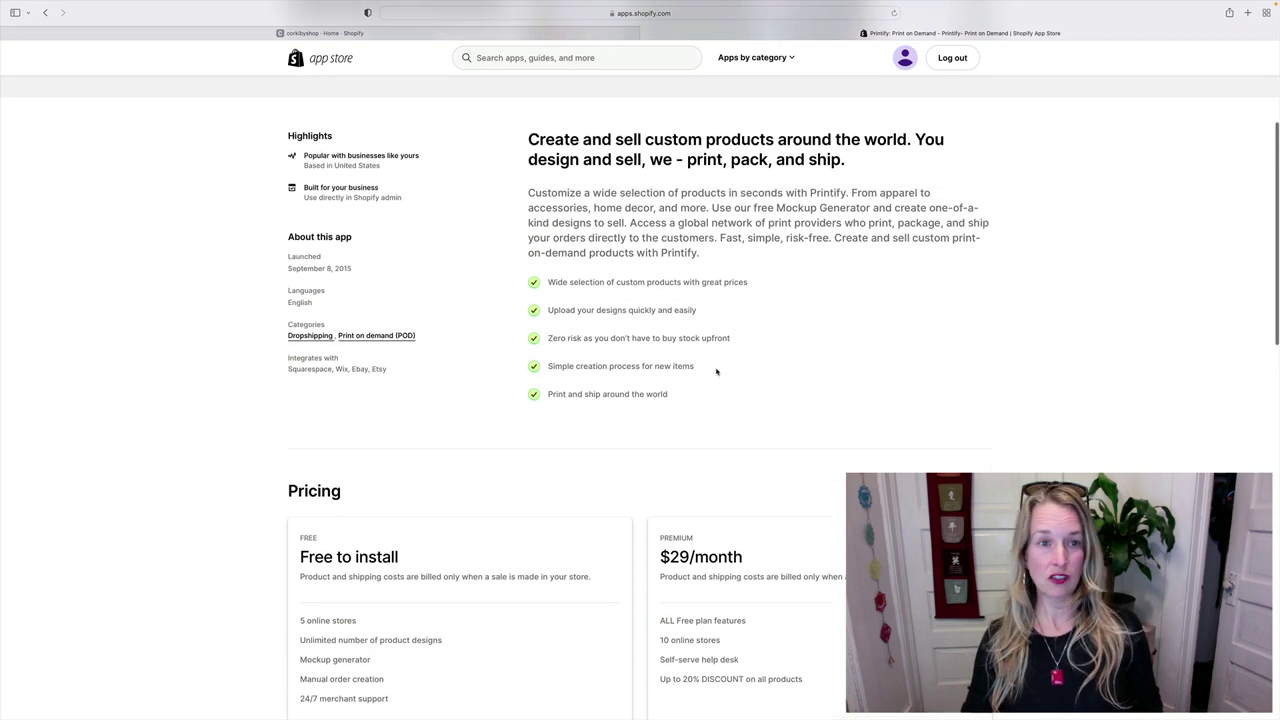
scroll(714, 369, "up", 5)
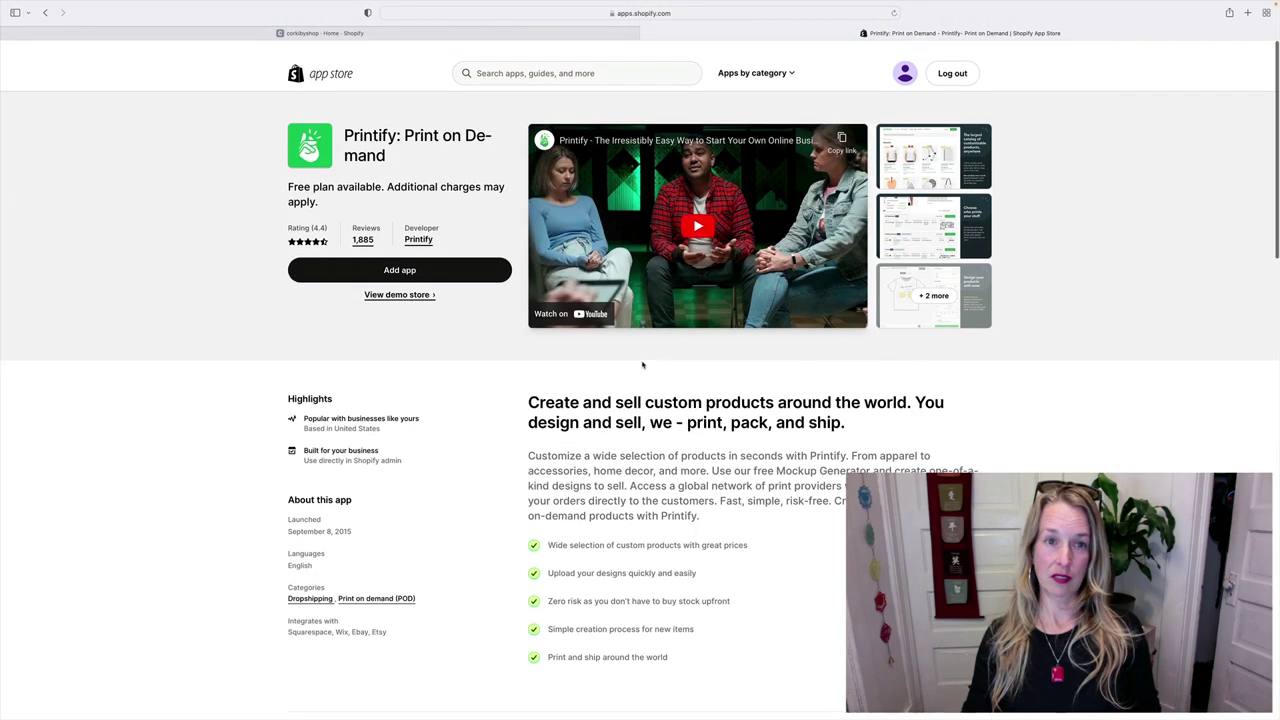
scroll(642, 365, "down", 1)
scroll(642, 365, "down", 10)
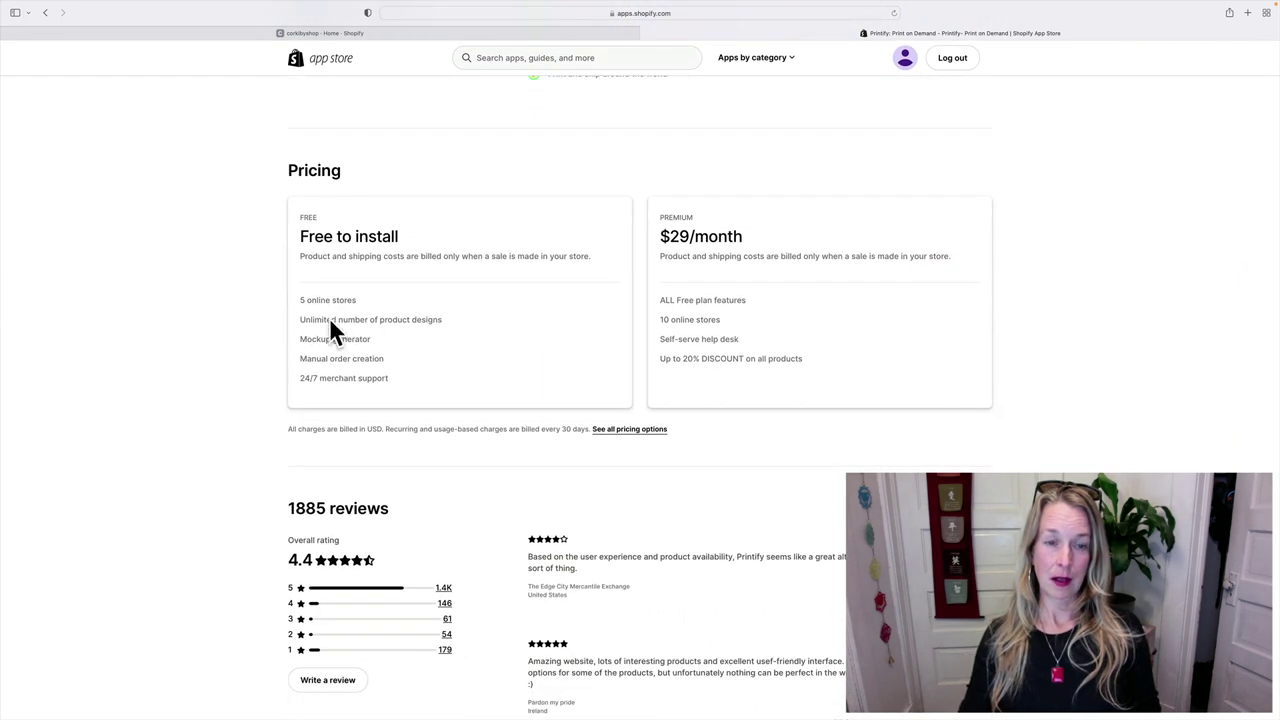
scroll(397, 289, "up", 10)
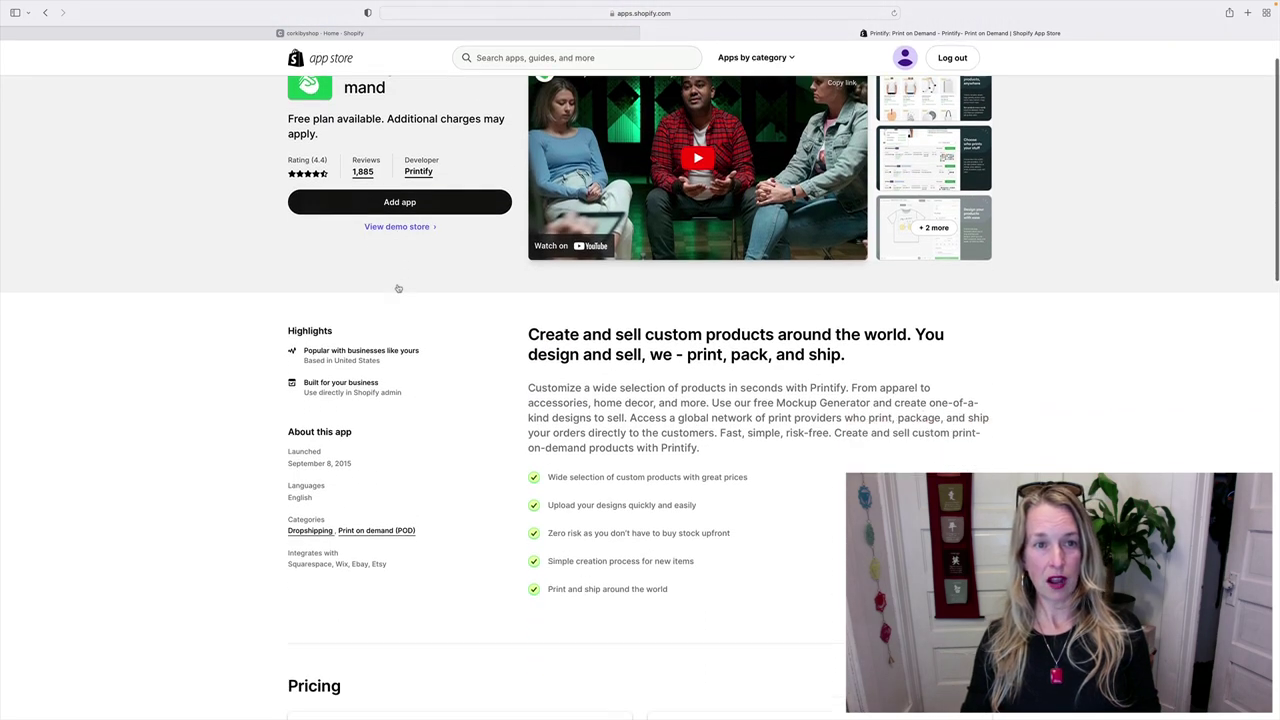
scroll(397, 287, "down", 15)
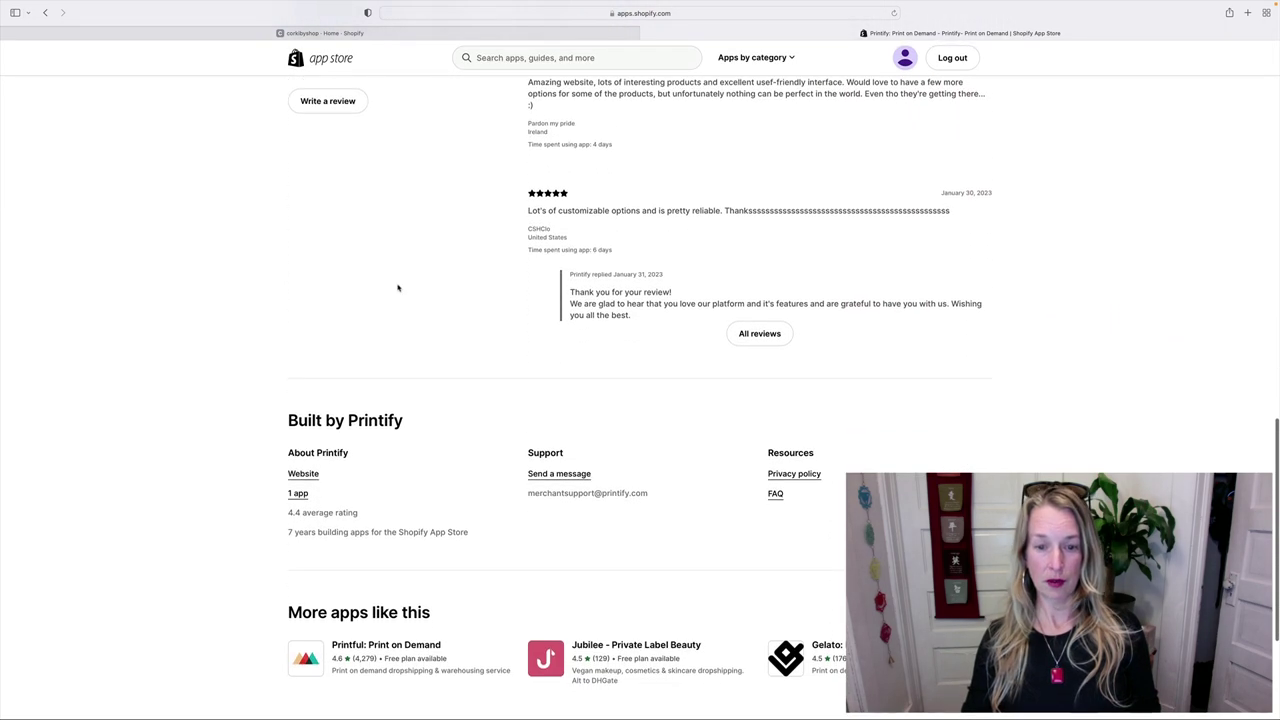
scroll(397, 287, "down", 1)
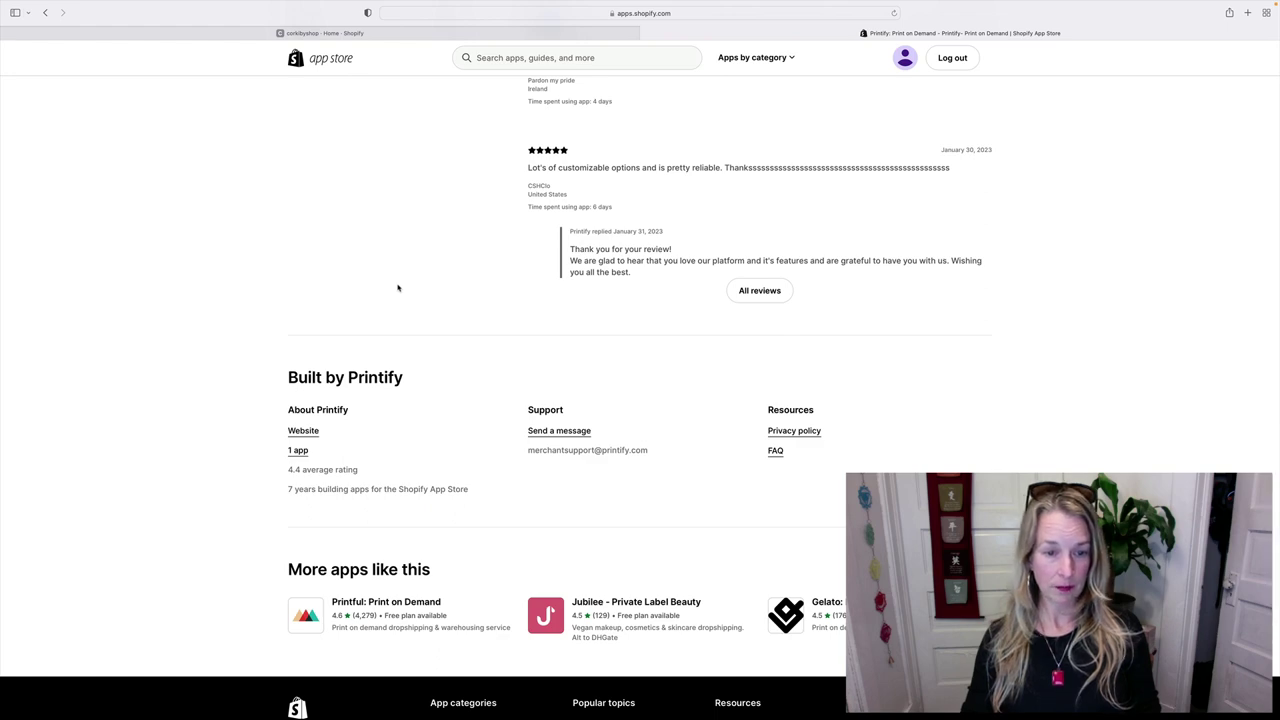
scroll(397, 287, "up", 20)
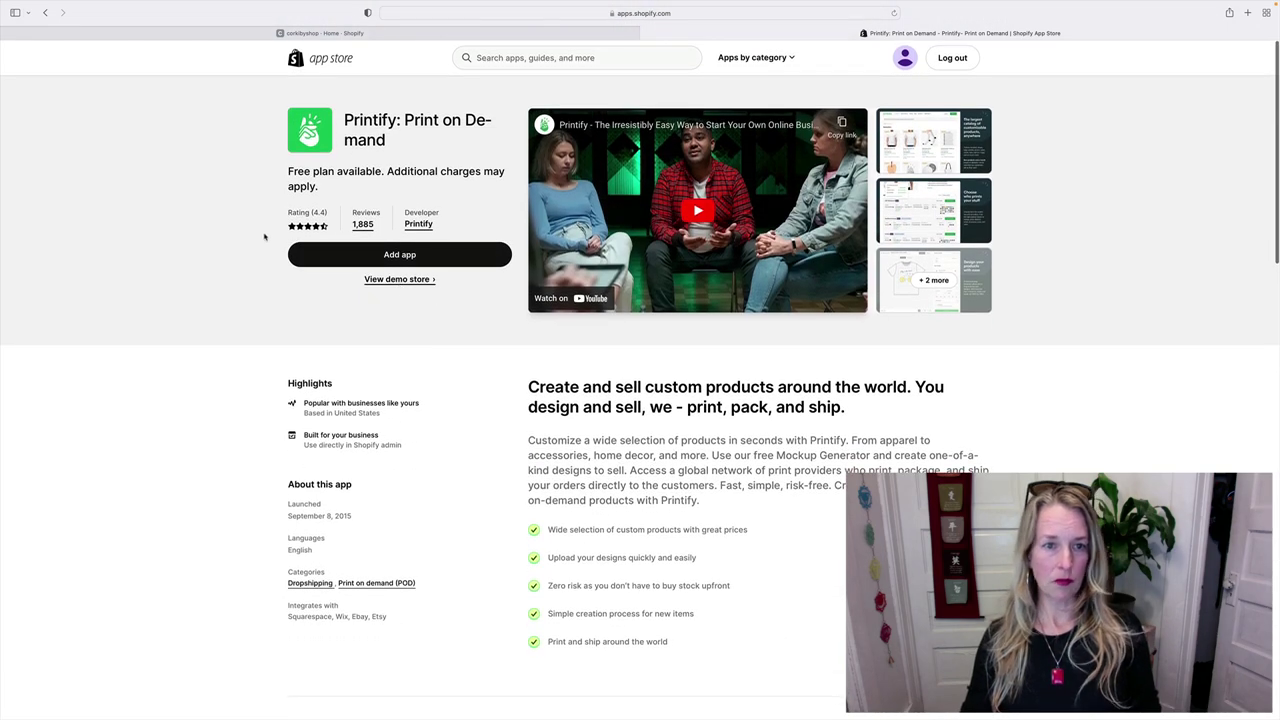
- Go back to Dropshipping, expand More picks for you, and open the Printful: Print on Demand listing
left_click(45, 13)
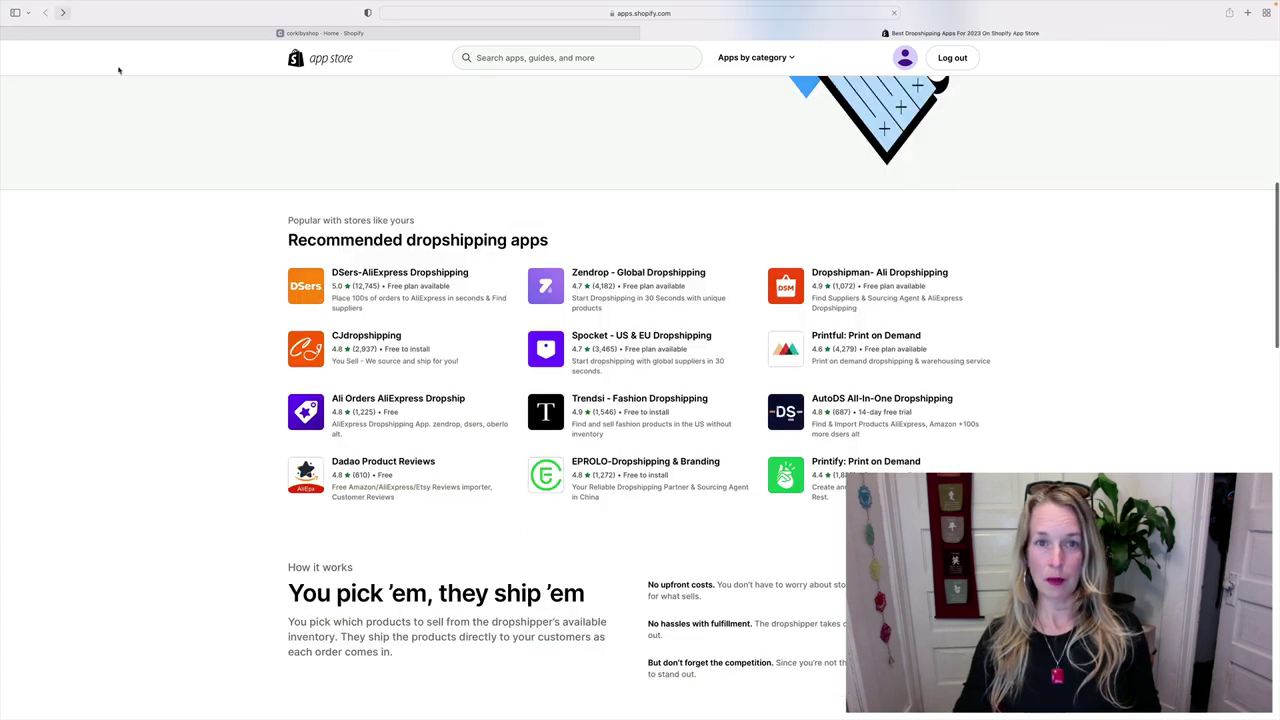
scroll(687, 345, "up", 5)
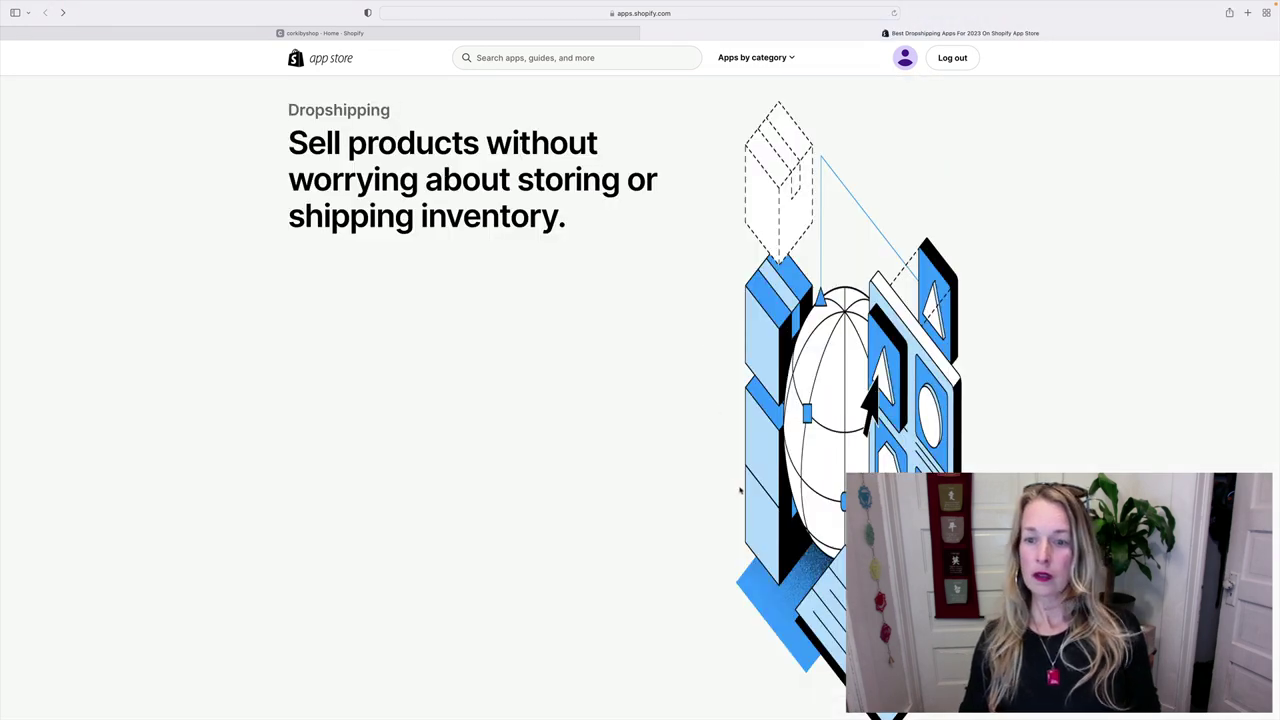
scroll(609, 398, "down", 5)
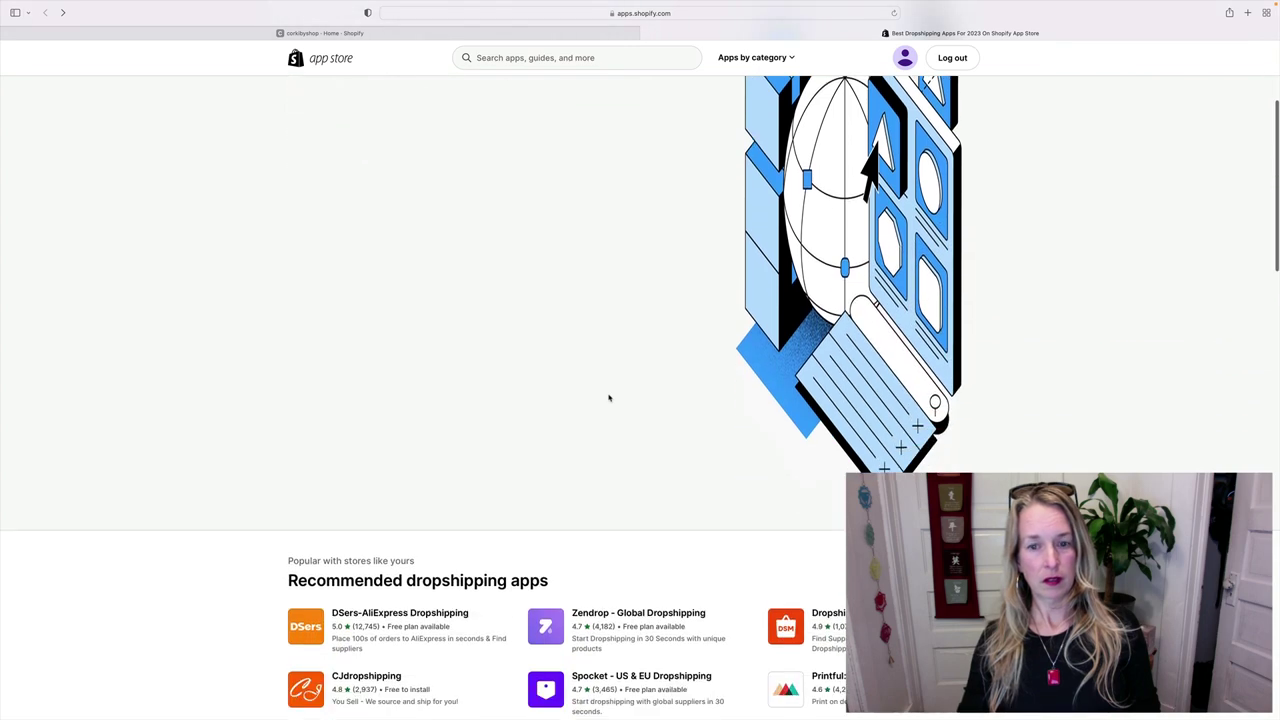
left_click(639, 505)
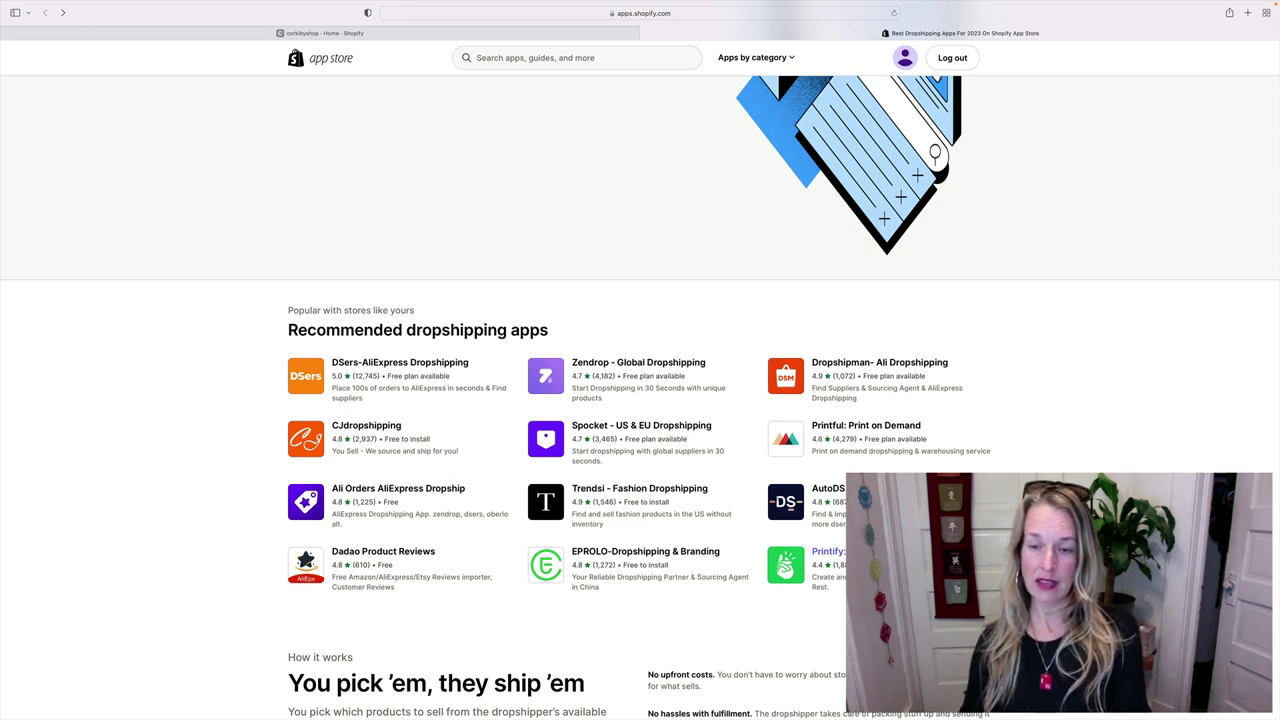
left_click(835, 428)
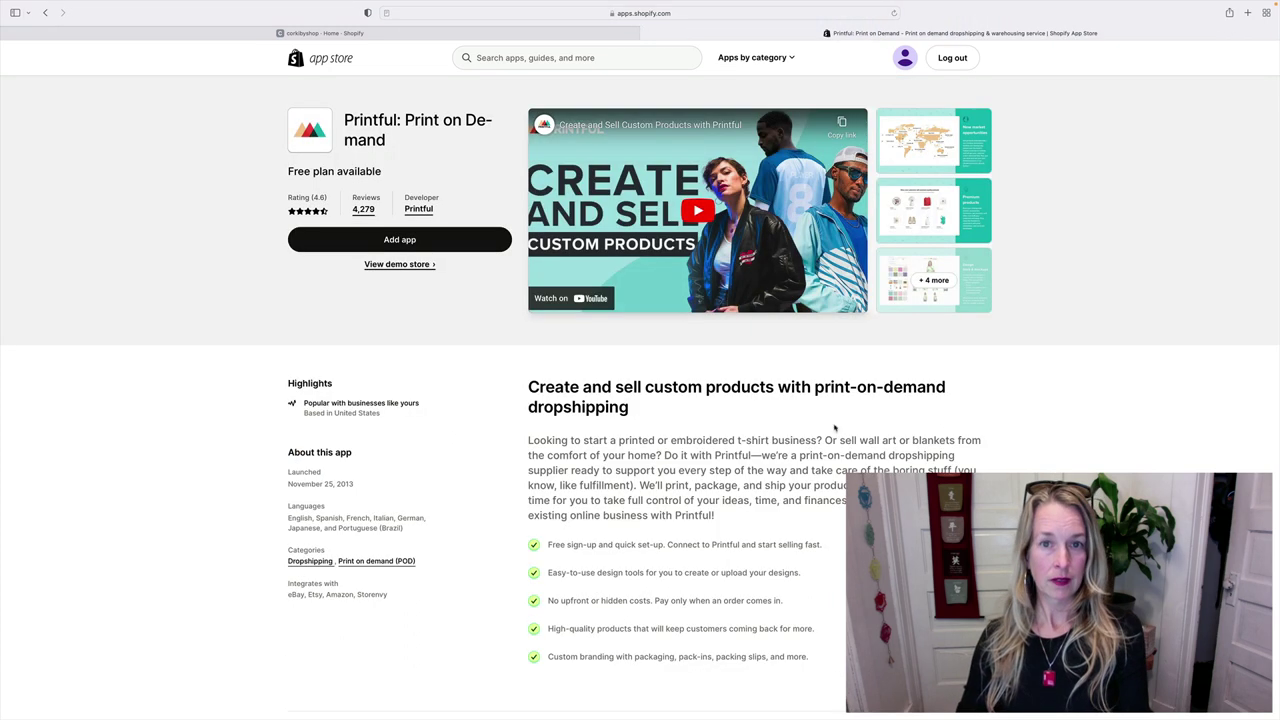
- Add Printful: Print on Demand to the store and approve Install app on the authorization screen
left_click(402, 241)
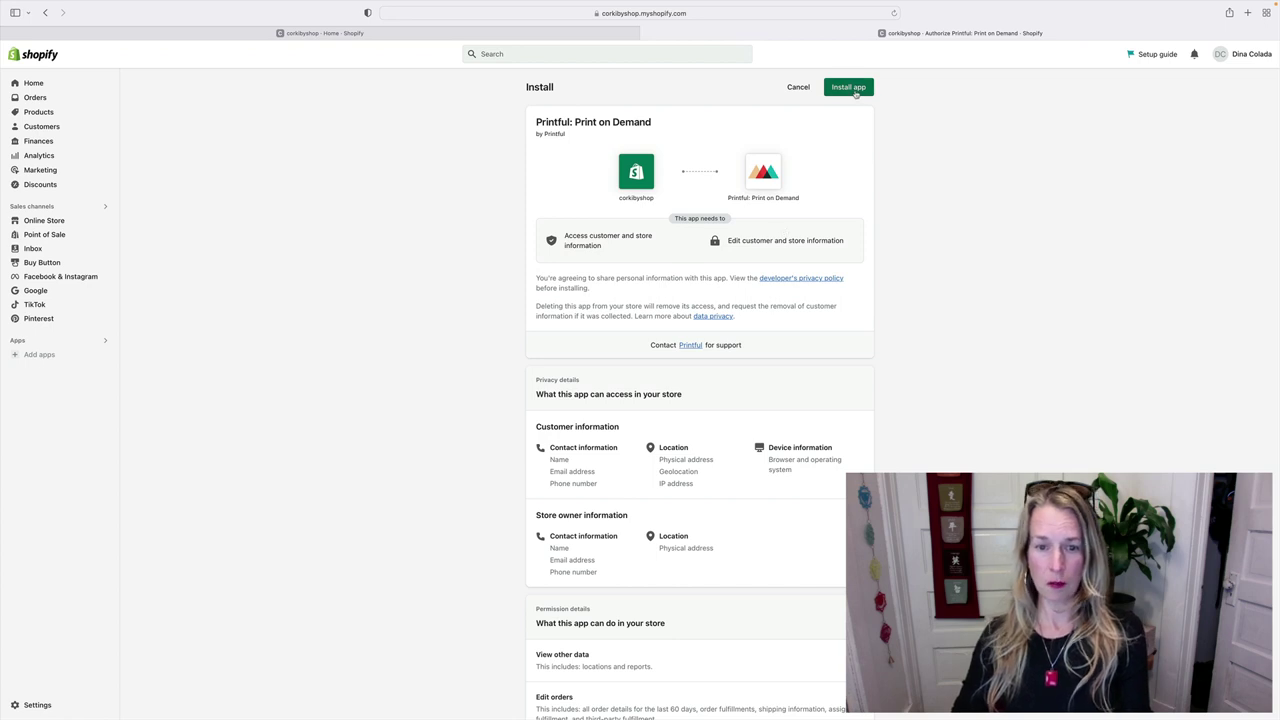
left_click(855, 92)
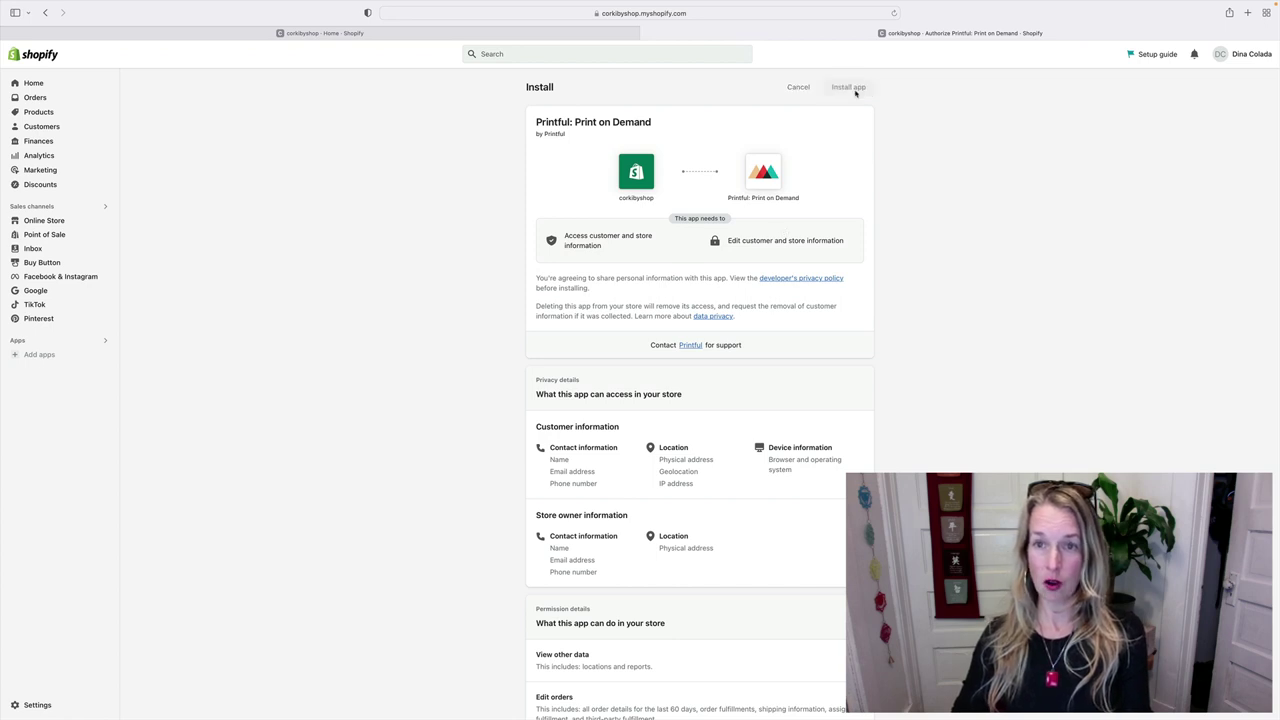